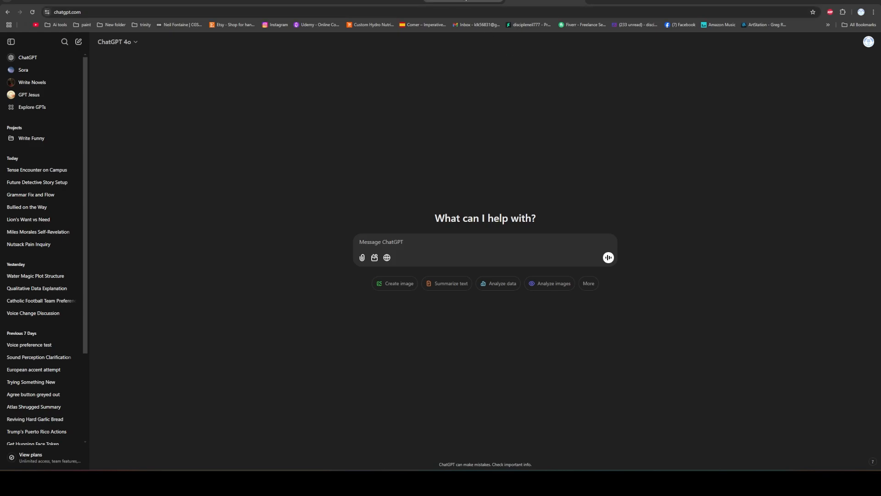
Switch to Claude to check which models it offers, including the additional ones, and return to ChatGPT.
{"action": "left_click", "coordinate": [465, 2]}
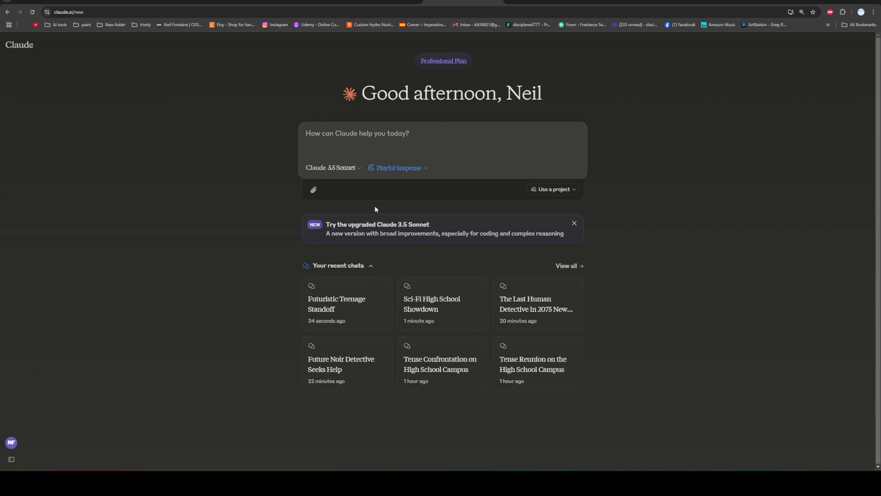
{"action": "left_click", "coordinate": [354, 168]}
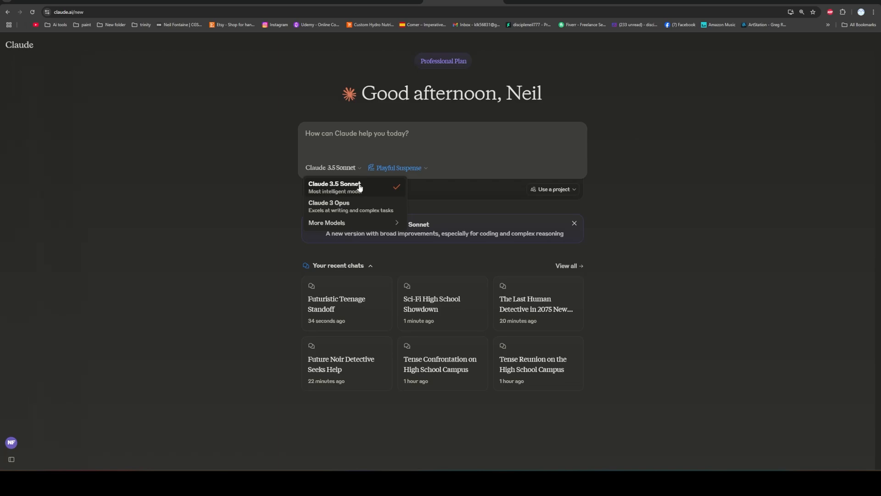
{"action": "mouse_move", "coordinate": [354, 225]}
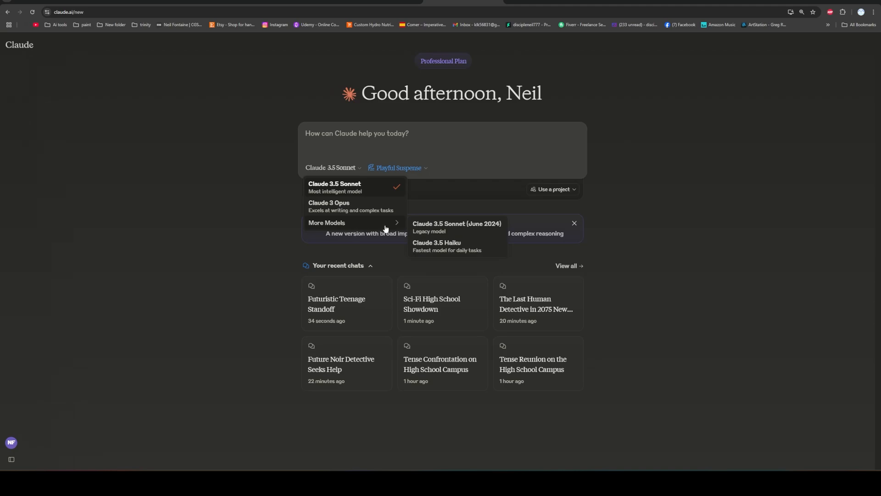
{"action": "left_click", "coordinate": [267, 124]}
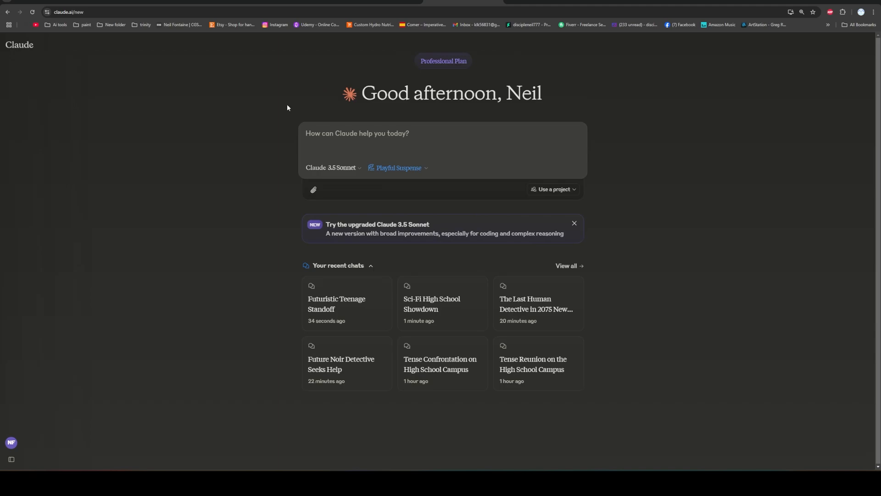
{"action": "left_click", "coordinate": [545, 3]}
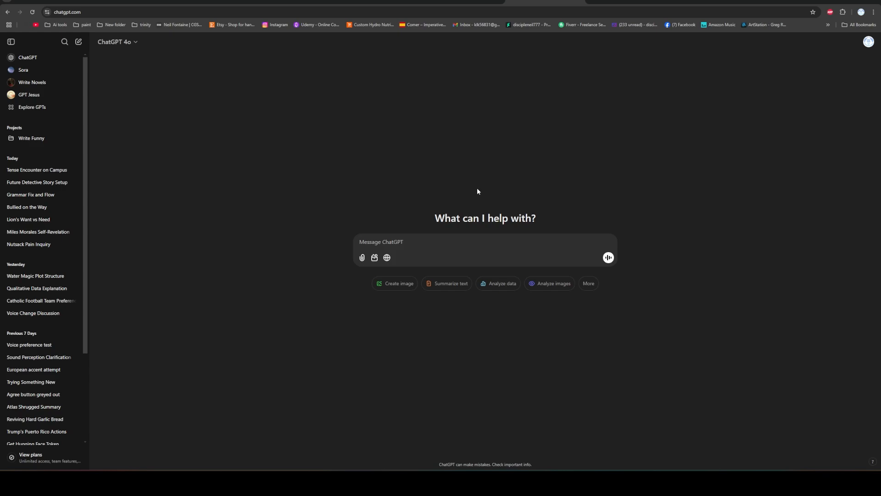
Switch to the Word manuscript and examine the opening high school campus scene, paragraph by paragraph, through the confrontation with the Thrash gang member.
{"action": "left_click", "coordinate": [329, 482]}
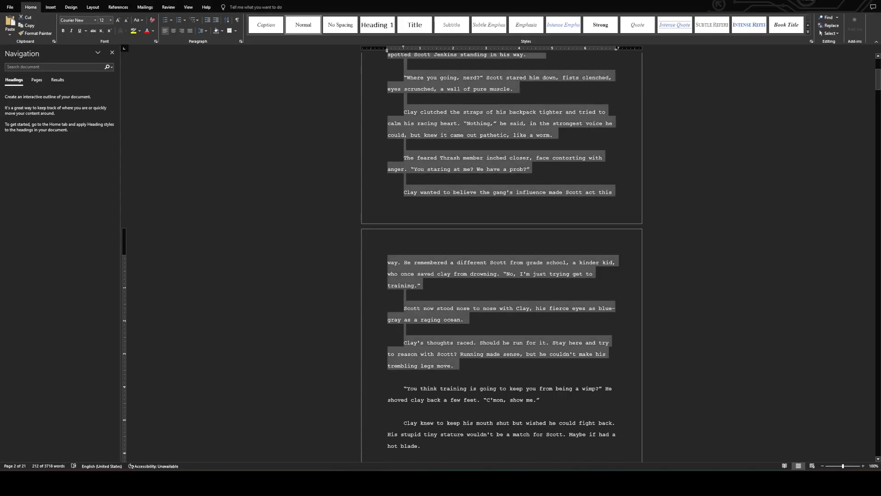
{"action": "scroll", "coordinate": [427, 257], "scroll_direction": "up", "scroll_amount": 5}
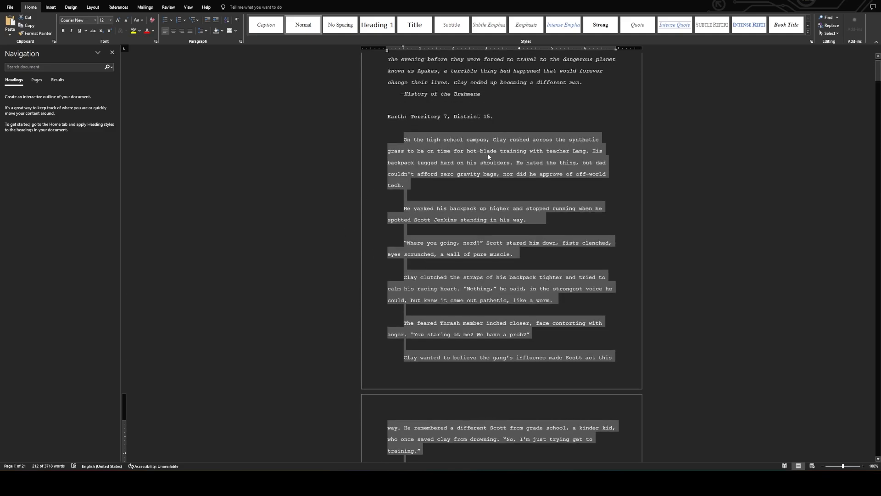
{"action": "left_click", "coordinate": [393, 153]}
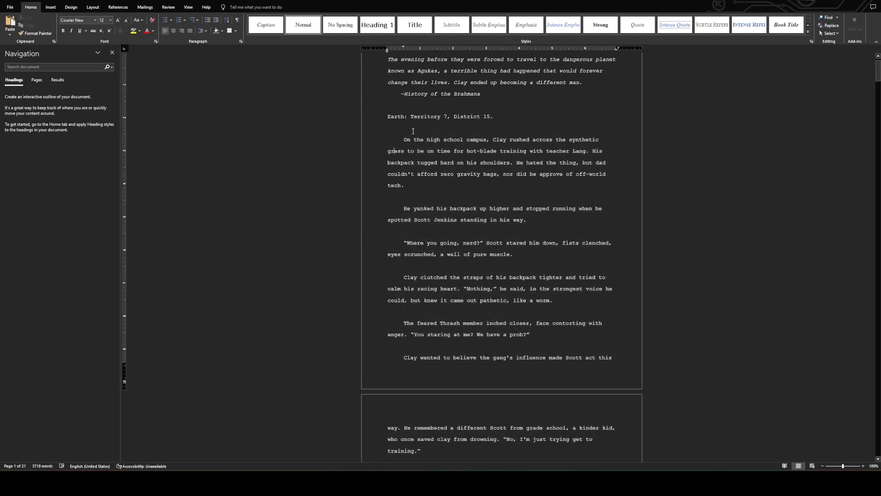
{"action": "scroll", "coordinate": [487, 384], "scroll_direction": "down", "scroll_amount": 2}
{"action": "scroll", "coordinate": [474, 202], "scroll_direction": "up", "scroll_amount": 2}
{"action": "triple_click", "coordinate": [444, 186]}
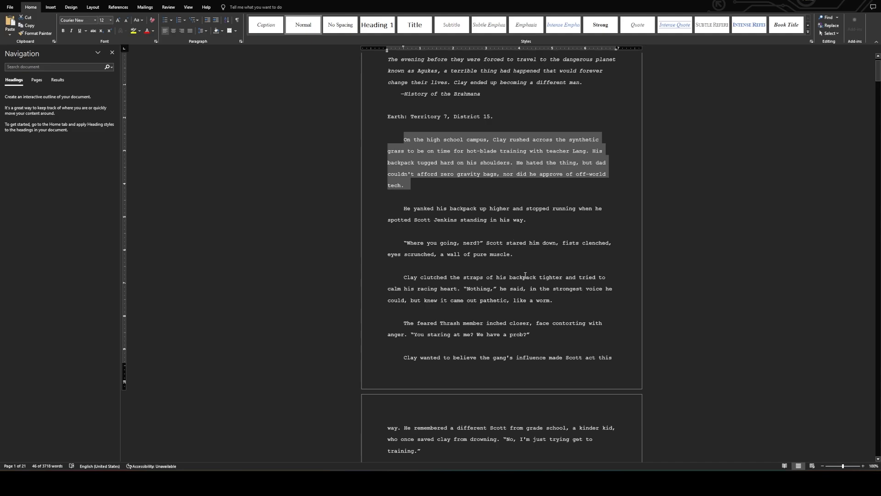
{"action": "left_click_drag", "start_coordinate": [403, 202], "coordinate": [528, 344]}
{"action": "scroll", "coordinate": [473, 275], "scroll_direction": "down", "scroll_amount": 1}
{"action": "scroll", "coordinate": [473, 275], "scroll_direction": "down", "scroll_amount": 3}
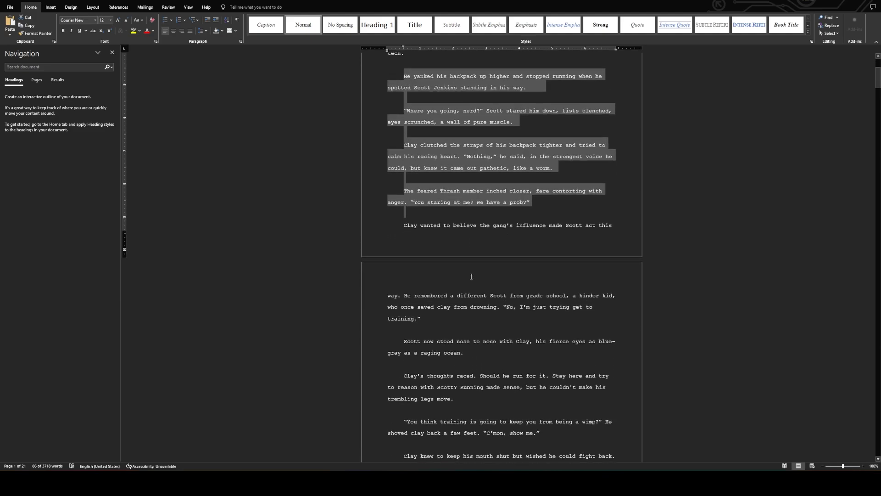
{"action": "triple_click", "coordinate": [387, 263]}
{"action": "scroll", "coordinate": [457, 257], "scroll_direction": "up", "scroll_amount": 3}
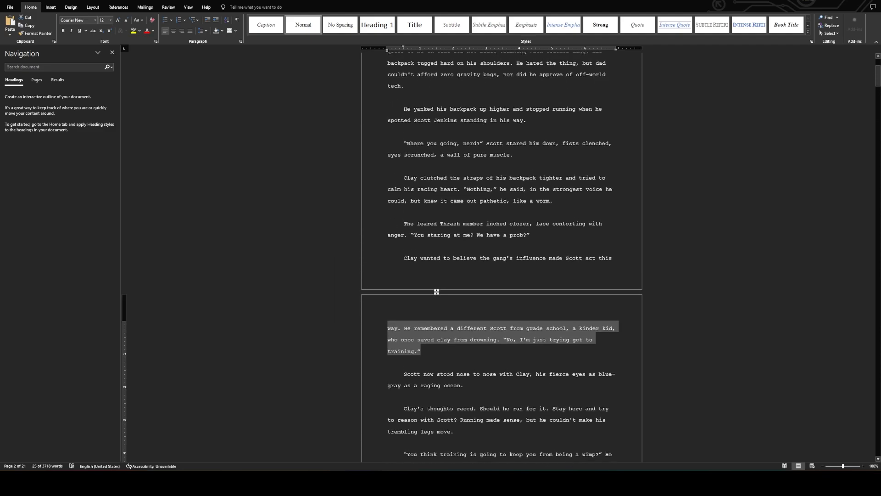
{"action": "scroll", "coordinate": [376, 210], "scroll_direction": "up", "scroll_amount": 1}
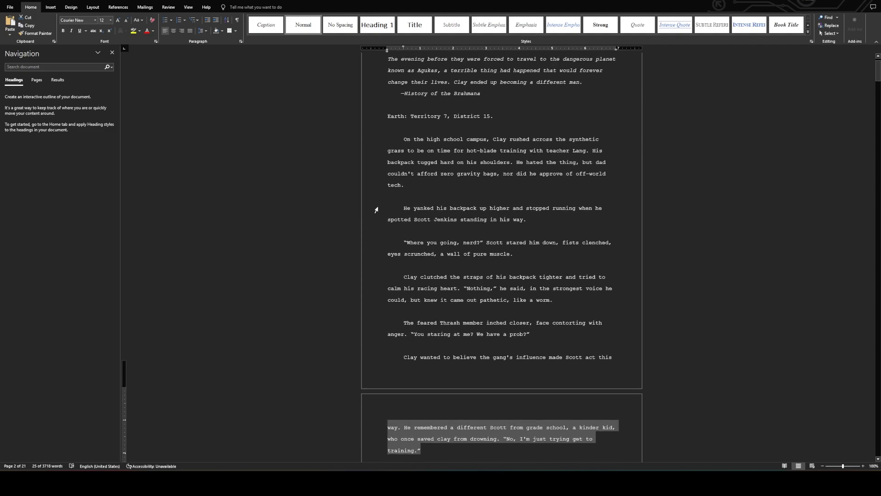
{"action": "scroll", "coordinate": [376, 209], "scroll_direction": "down", "scroll_amount": 1}
{"action": "left_click", "coordinate": [376, 210]}
{"action": "left_click", "coordinate": [375, 165]}
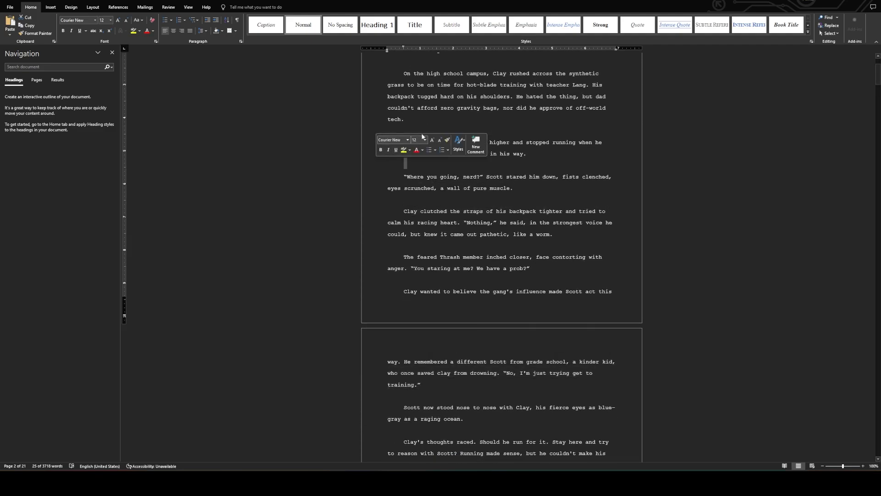
{"action": "left_click", "coordinate": [515, 118]}
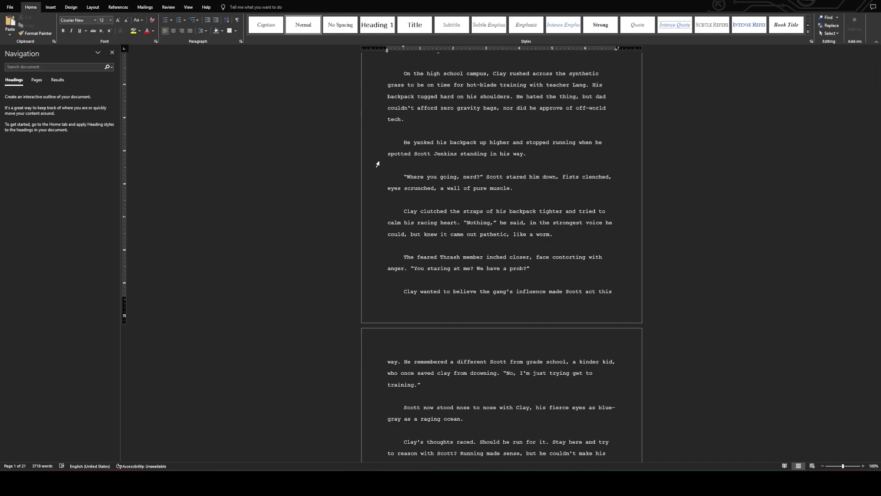
{"action": "scroll", "coordinate": [377, 164], "scroll_direction": "up", "scroll_amount": 1}
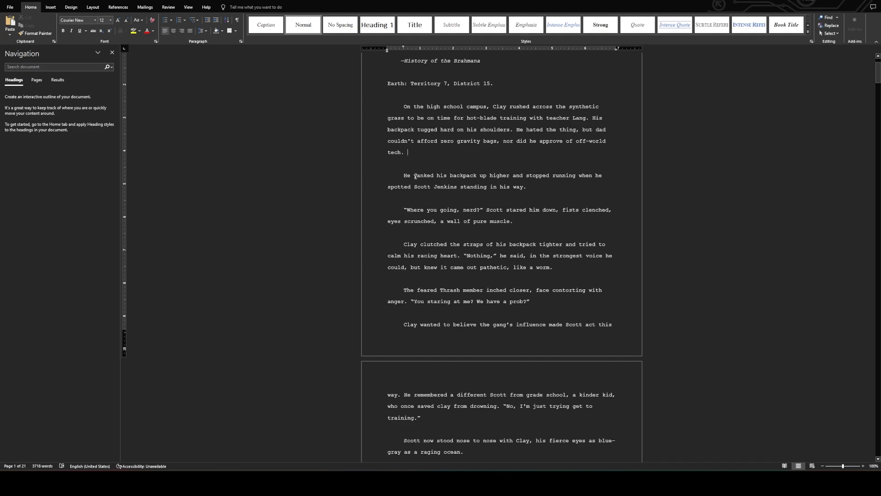
{"action": "left_click_drag", "start_coordinate": [401, 108], "coordinate": [449, 190]}
{"action": "scroll", "coordinate": [448, 189], "scroll_direction": "down", "scroll_amount": 5}
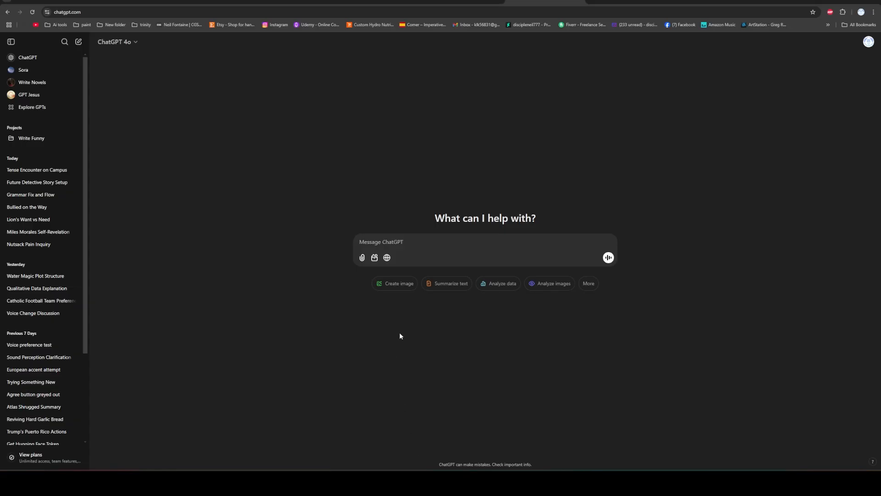
Submit the copied scene to ChatGPT with the prompt to rewrite it with more narration, introspection, sensory details and humor, mixing Dean Koontz and Meg Cabot.
{"action": "left_click", "coordinate": [397, 242]}
{"action": "right_click", "coordinate": [398, 242]}
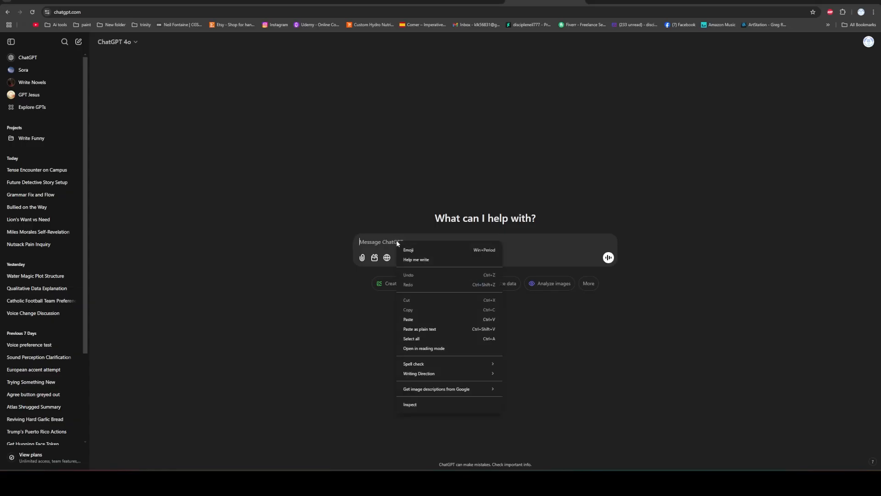
{"action": "left_click", "coordinate": [416, 319]}
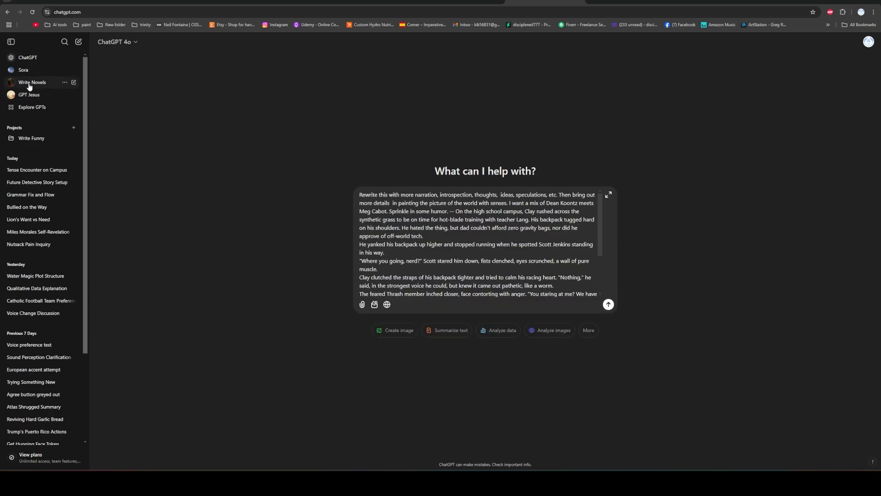
{"action": "scroll", "coordinate": [608, 248], "scroll_direction": "down", "scroll_amount": 3}
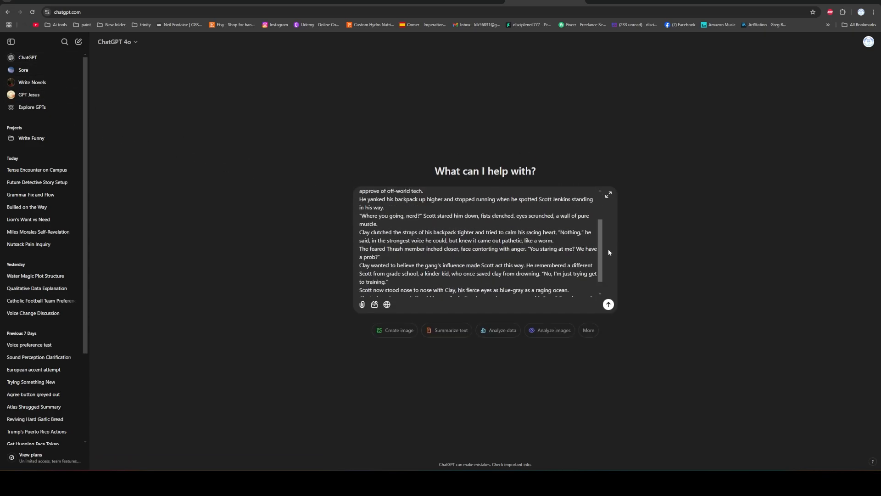
{"action": "scroll", "coordinate": [609, 274], "scroll_direction": "up", "scroll_amount": 3}
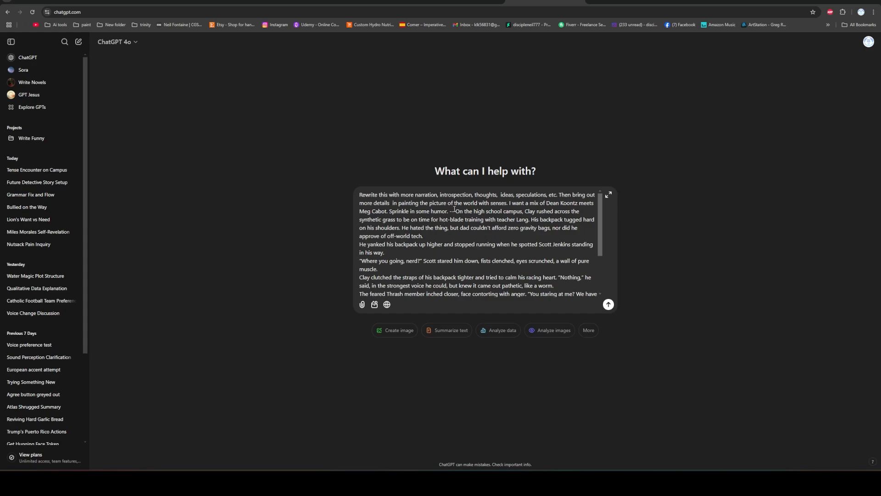
{"action": "scroll", "coordinate": [511, 270], "scroll_direction": "down", "scroll_amount": 3}
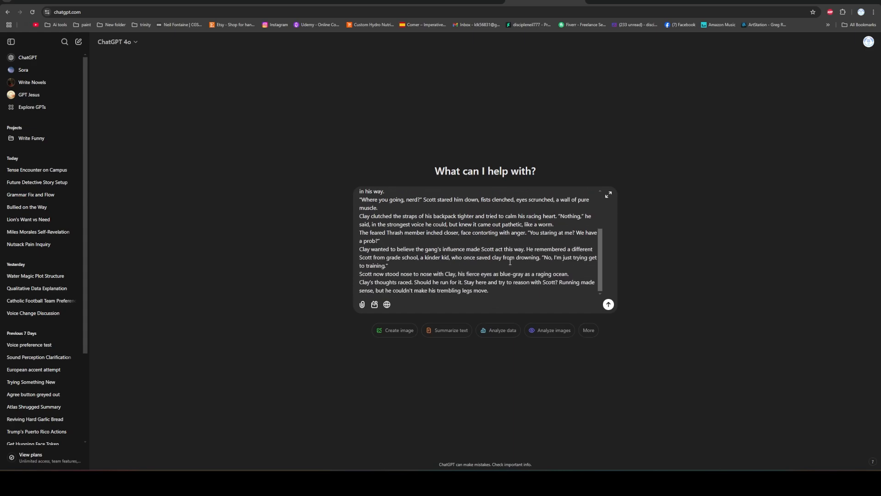
{"action": "left_click", "coordinate": [608, 305]}
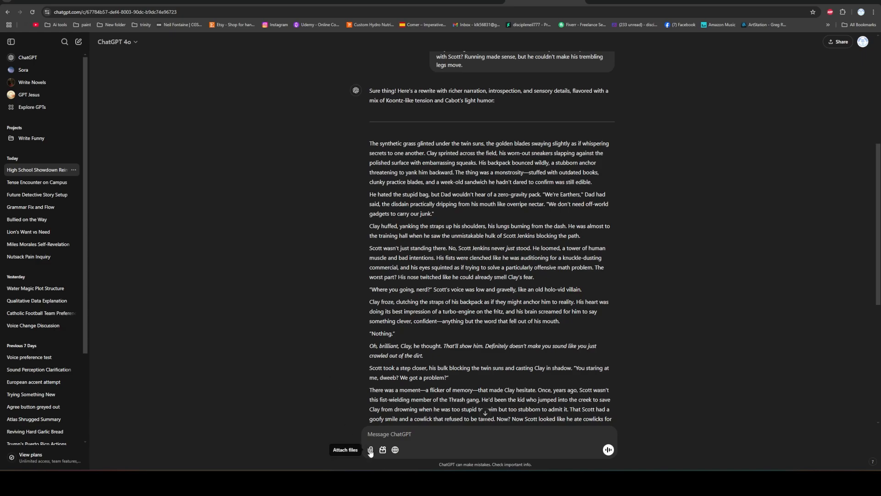
Read through ChatGPT's rewritten scene, checking its narration, introspection, sensory details and humor.
{"action": "scroll", "coordinate": [412, 258], "scroll_direction": "down", "scroll_amount": 6}
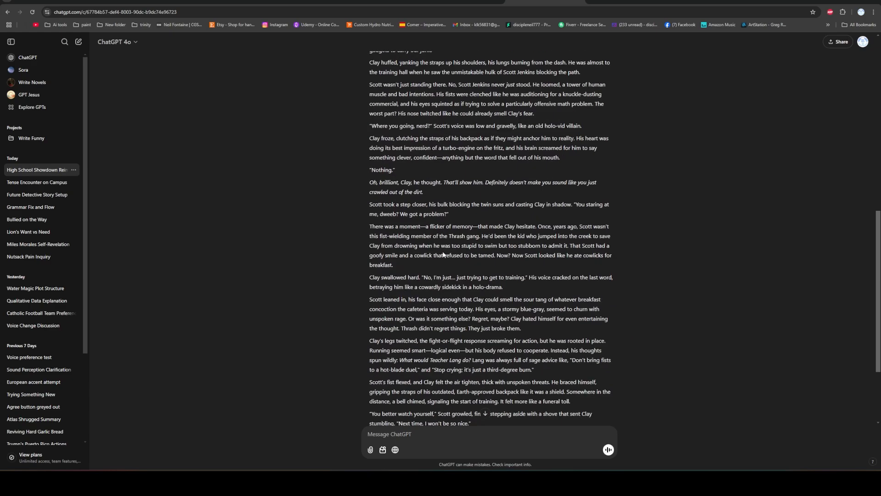
{"action": "scroll", "coordinate": [493, 259], "scroll_direction": "up", "scroll_amount": 4}
{"action": "scroll", "coordinate": [495, 261], "scroll_direction": "down", "scroll_amount": 3}
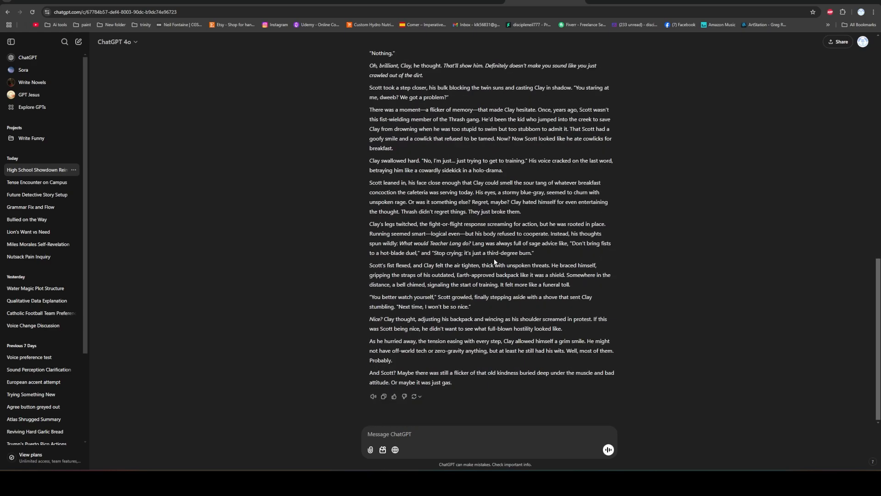
{"action": "scroll", "coordinate": [494, 262], "scroll_direction": "up", "scroll_amount": 7}
{"action": "scroll", "coordinate": [492, 262], "scroll_direction": "down", "scroll_amount": 7}
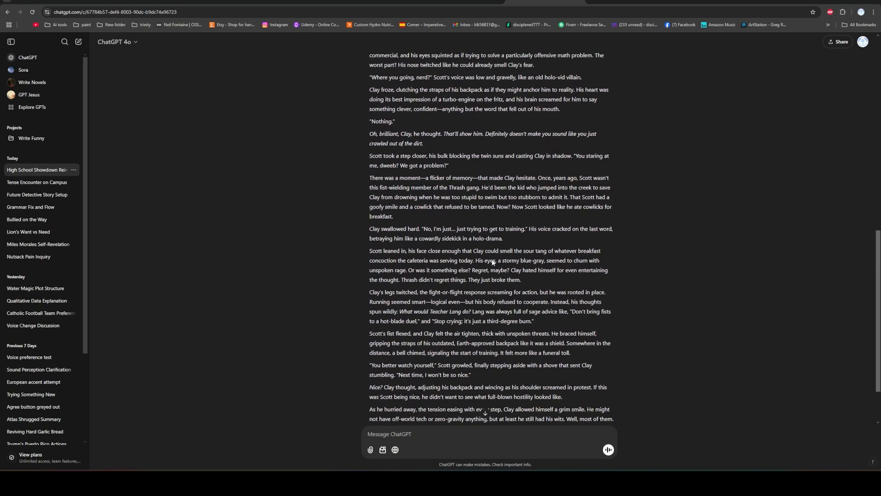
{"action": "scroll", "coordinate": [491, 263], "scroll_direction": "up", "scroll_amount": 6}
{"action": "scroll", "coordinate": [490, 263], "scroll_direction": "down", "scroll_amount": 2}
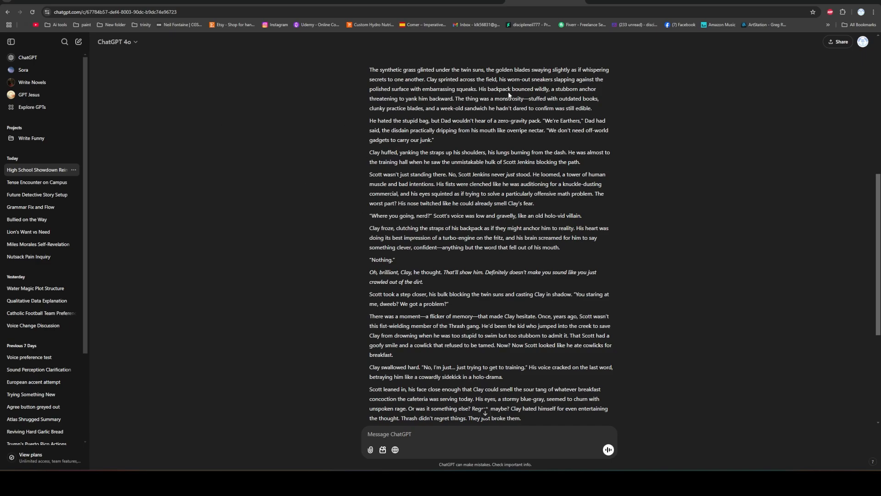
Switch to Claude, set the writing style to Normal, and submit the same copied Koontz-meets-Cabot rewrite prompt with the scene.
{"action": "left_click", "coordinate": [466, 2]}
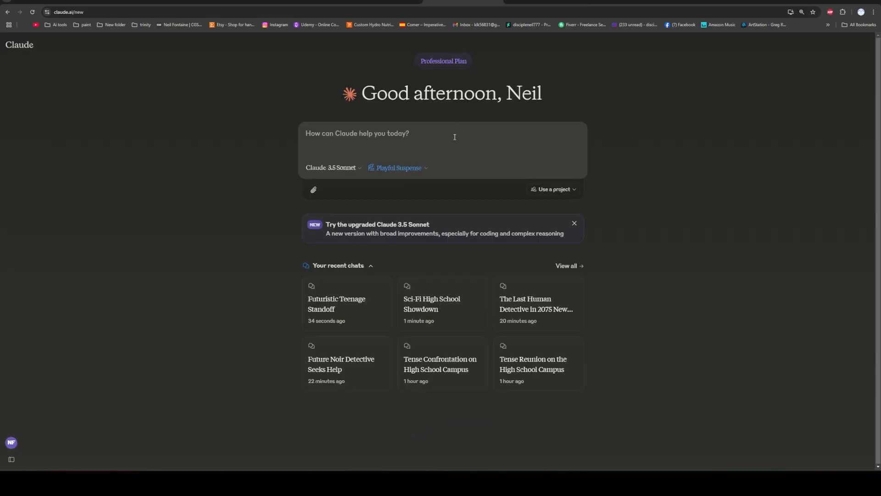
{"action": "left_click", "coordinate": [420, 167]}
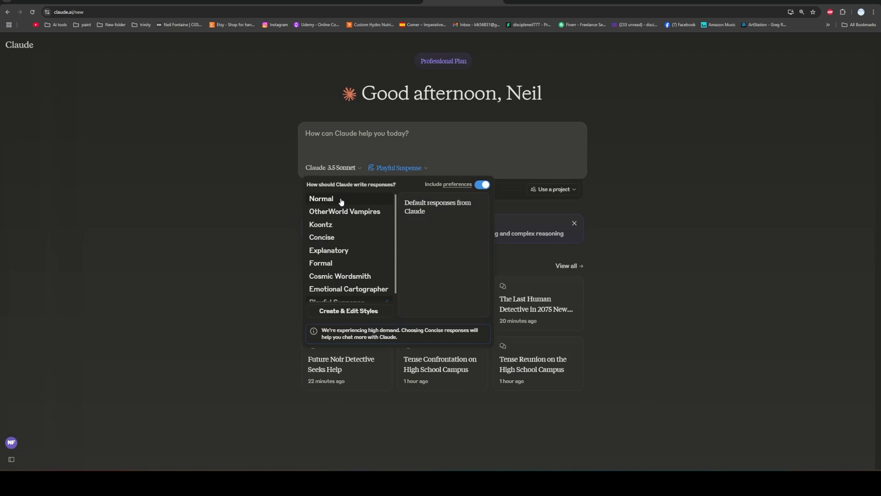
{"action": "left_click", "coordinate": [321, 199]}
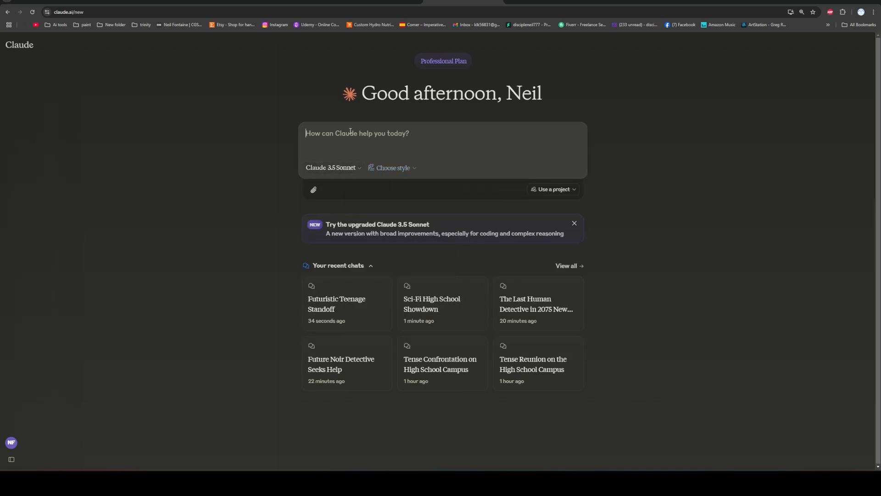
{"action": "right_click", "coordinate": [359, 133]}
{"action": "left_click", "coordinate": [378, 209]}
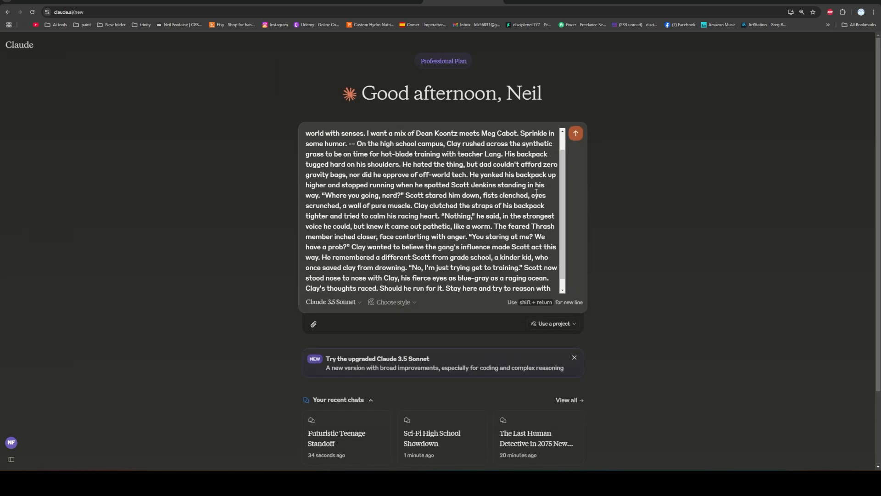
{"action": "left_click", "coordinate": [578, 133]}
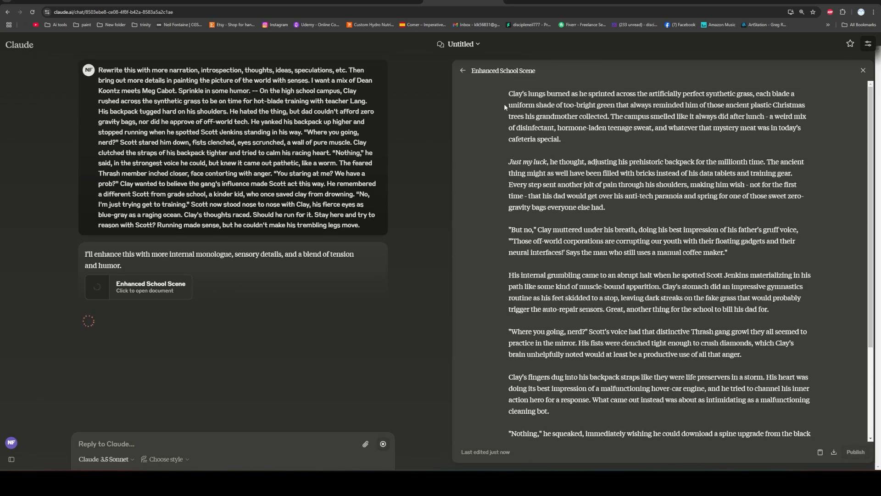
Read through Claude's "Enhanced School Scene" document and return to a blank new chat.
{"action": "left_click_drag", "start_coordinate": [506, 95], "coordinate": [736, 258]}
{"action": "left_click", "coordinate": [492, 182]}
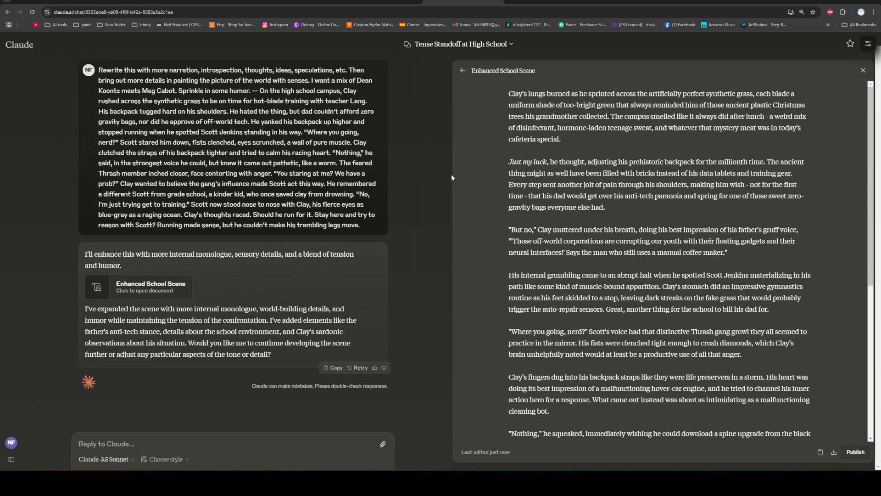
{"action": "scroll", "coordinate": [573, 228], "scroll_direction": "down", "scroll_amount": 6}
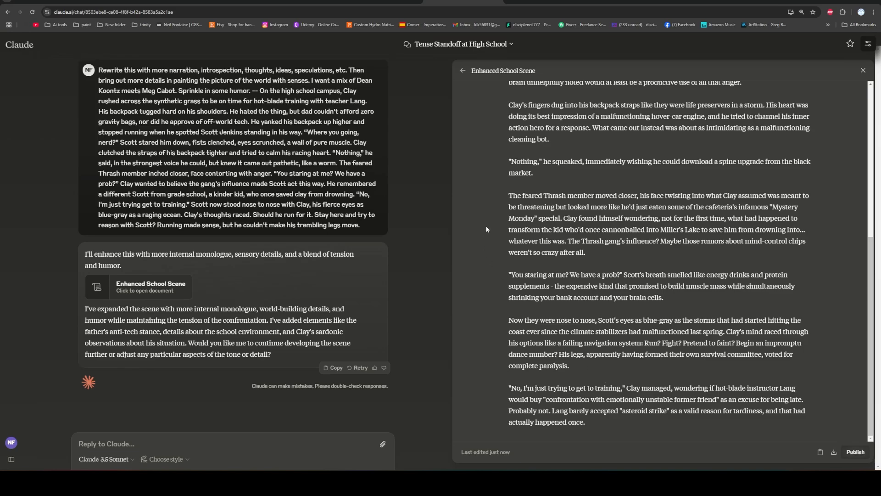
{"action": "scroll", "coordinate": [485, 225], "scroll_direction": "up", "scroll_amount": 5}
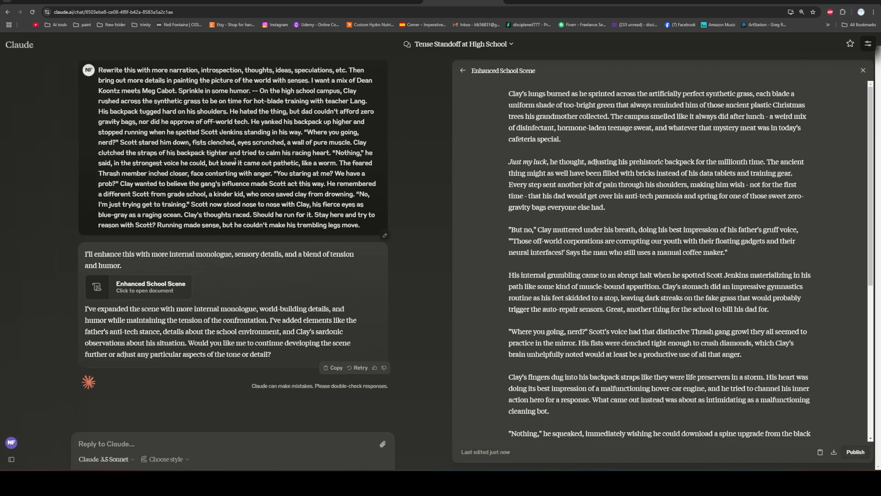
{"action": "left_click", "coordinate": [16, 46]}
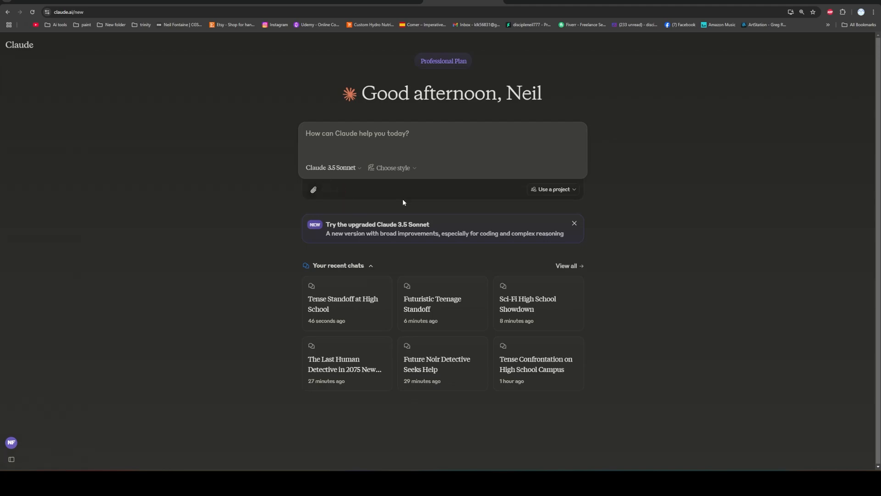
Set the writing style to Playful Suspense and submit the same copied Koontz-meets-Cabot rewrite prompt with the scene.
{"action": "left_click", "coordinate": [406, 170]}
{"action": "scroll", "coordinate": [389, 210], "scroll_direction": "down", "scroll_amount": 1}
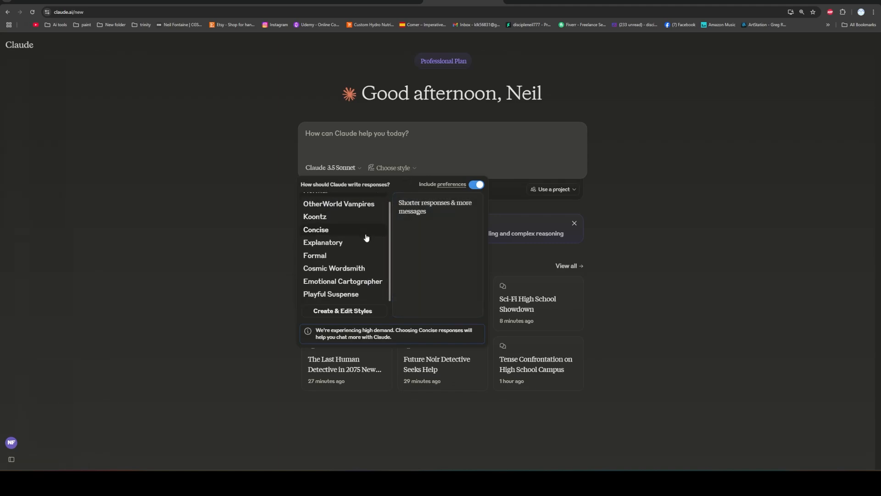
{"action": "left_click", "coordinate": [350, 293]}
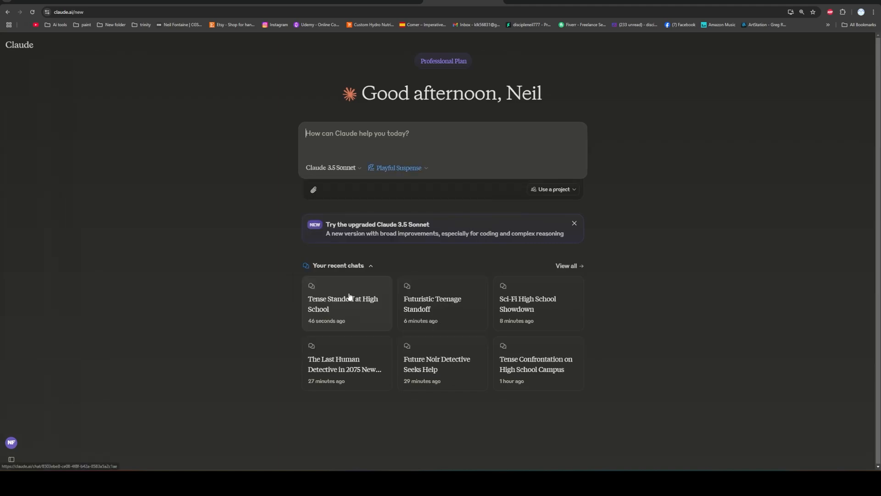
{"action": "right_click", "coordinate": [342, 133]}
{"action": "left_click", "coordinate": [362, 210]}
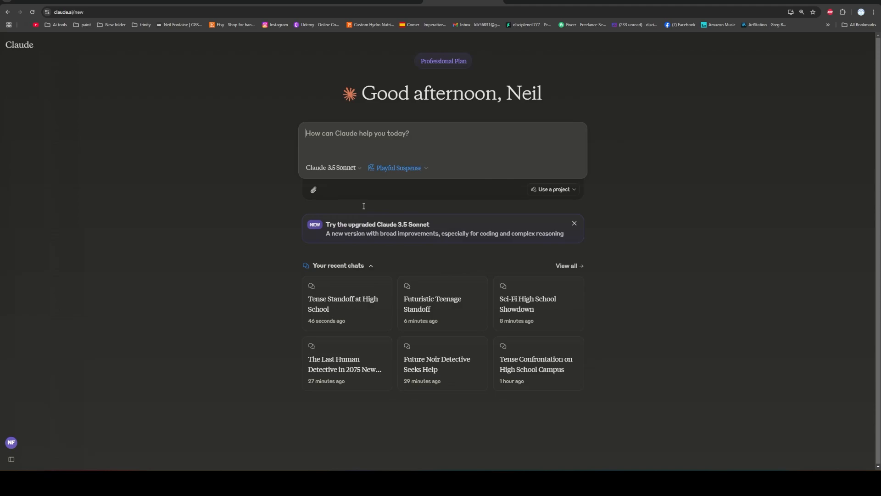
{"action": "left_click", "coordinate": [576, 133]}
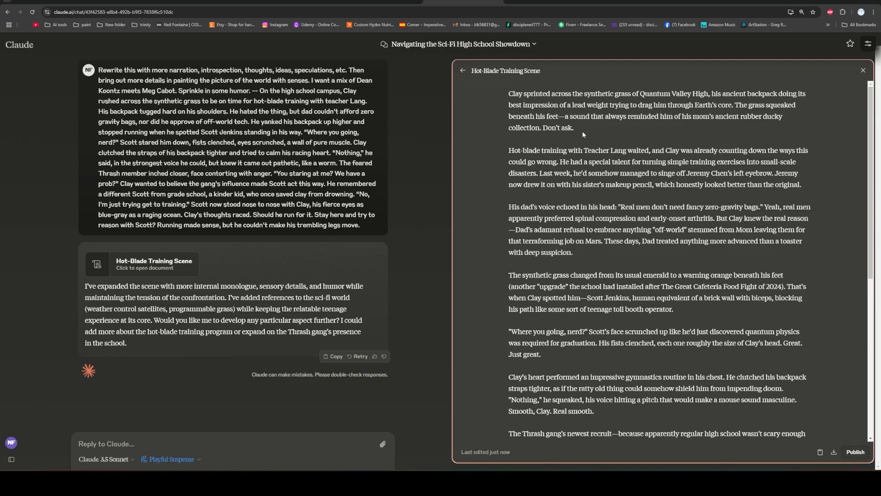
Read through the "Hot-Blade Training Scene" document, checking its humor and sensory details, and return to a blank new chat.
{"action": "scroll", "coordinate": [504, 156], "scroll_direction": "down", "scroll_amount": 5}
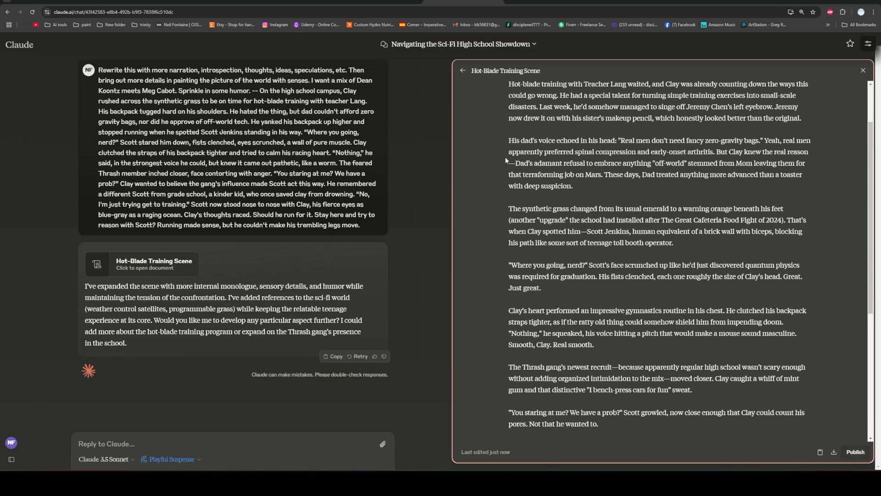
{"action": "scroll", "coordinate": [505, 156], "scroll_direction": "up", "scroll_amount": 2}
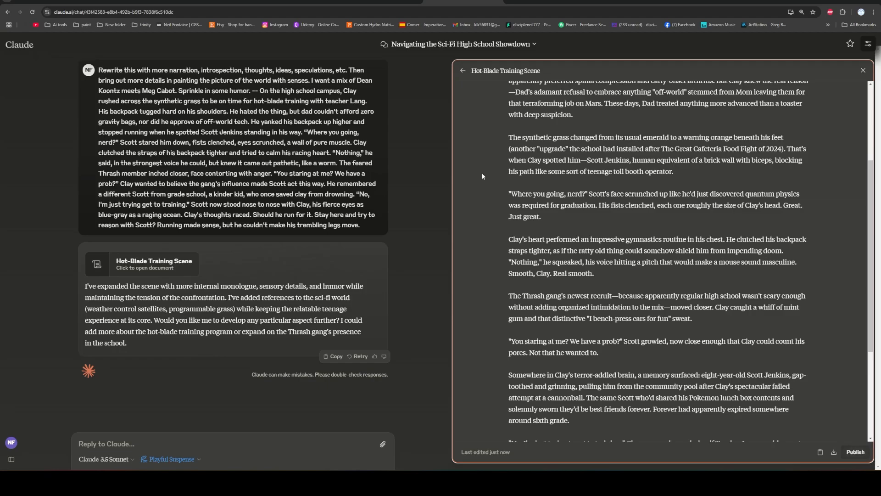
{"action": "scroll", "coordinate": [482, 176], "scroll_direction": "down", "scroll_amount": 4}
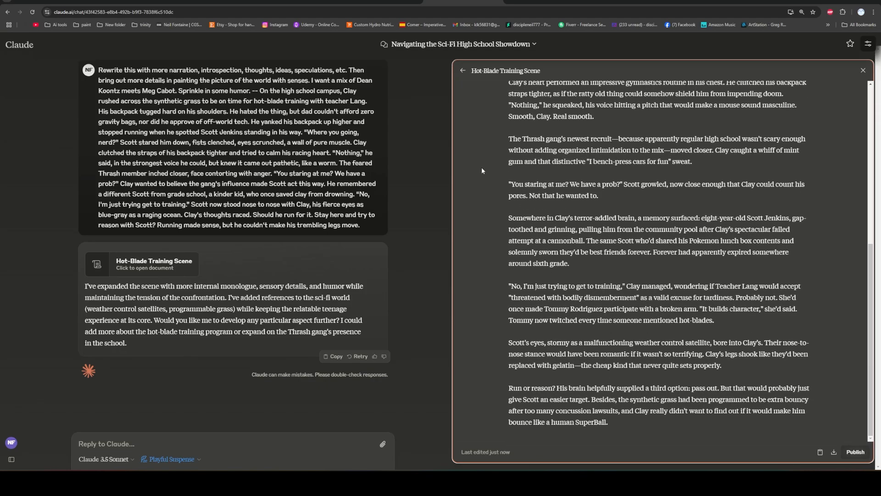
{"action": "scroll", "coordinate": [511, 252], "scroll_direction": "up", "scroll_amount": 7}
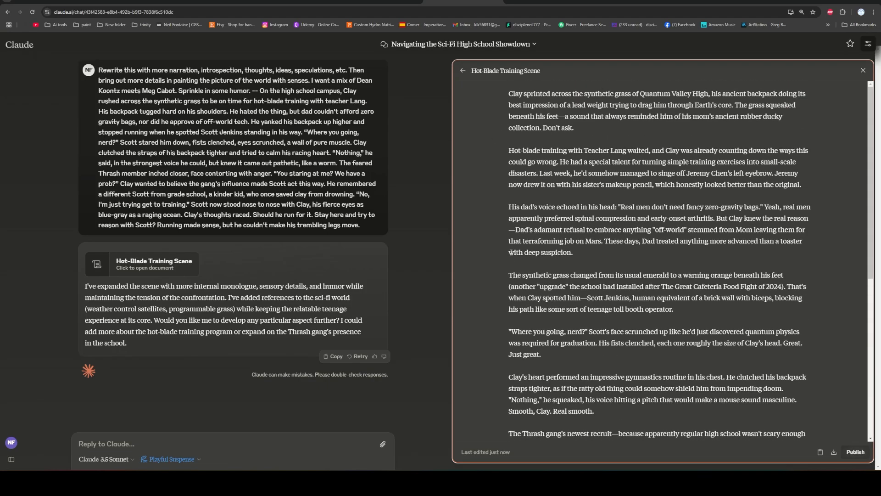
{"action": "scroll", "coordinate": [501, 247], "scroll_direction": "down", "scroll_amount": 10}
{"action": "scroll", "coordinate": [501, 247], "scroll_direction": "up", "scroll_amount": 10}
{"action": "left_click", "coordinate": [19, 66]}
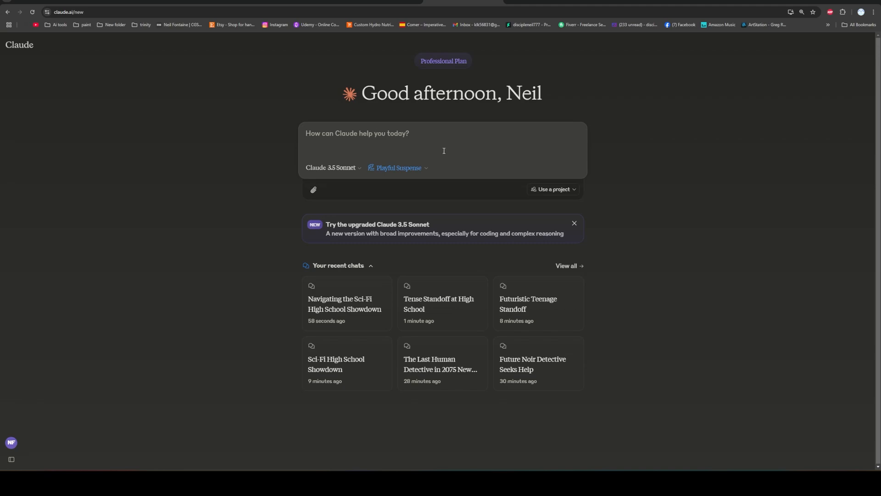
Go to the projects overview and open the form for creating a new personal project.
{"action": "left_click", "coordinate": [560, 192]}
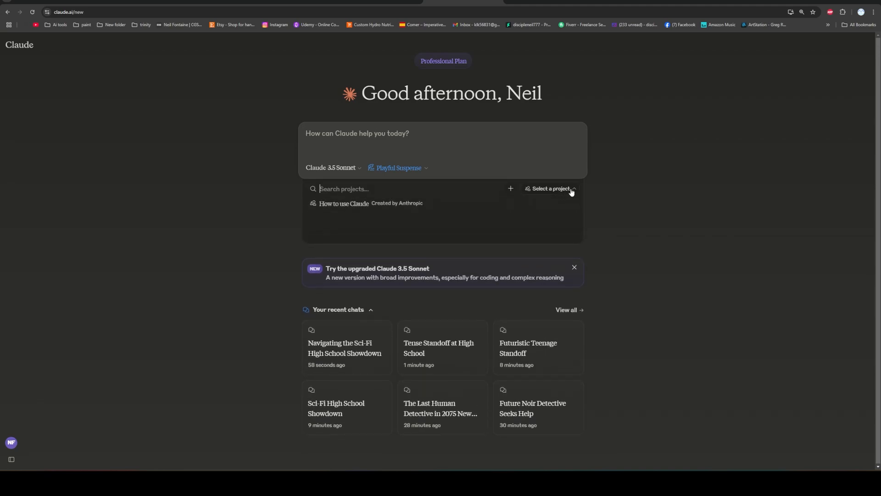
{"action": "mouse_move", "coordinate": [21, 48]}
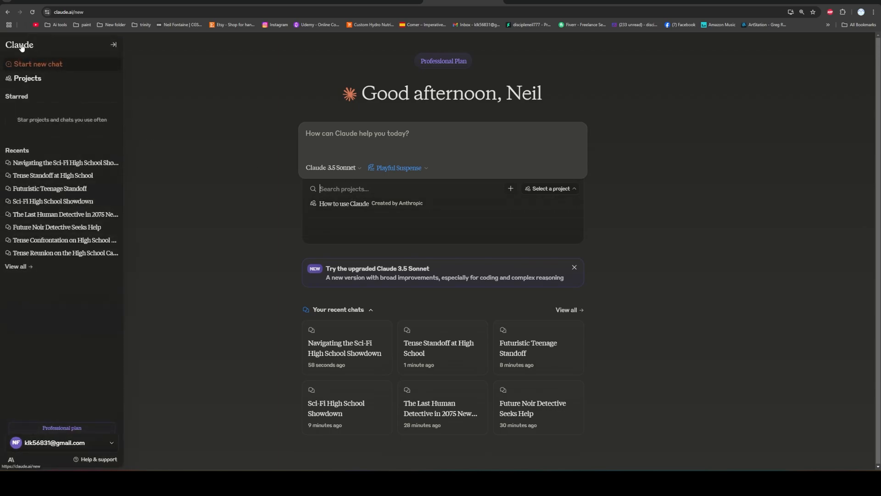
{"action": "left_click", "coordinate": [22, 81]}
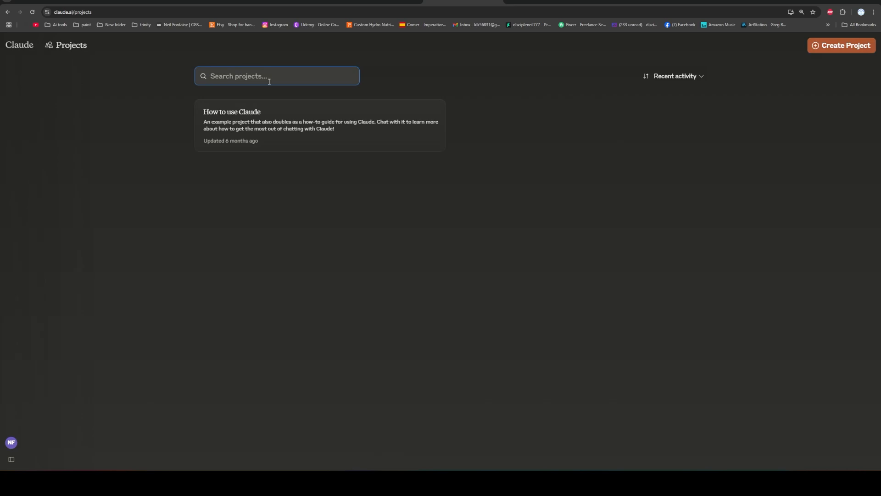
{"action": "left_click", "coordinate": [844, 48]}
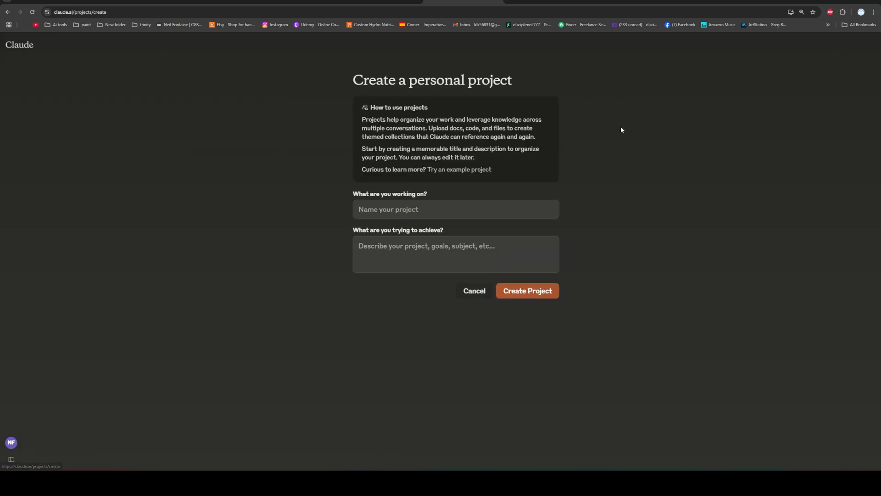
Name the new personal project "Write Novels".
{"action": "left_click", "coordinate": [407, 212]}
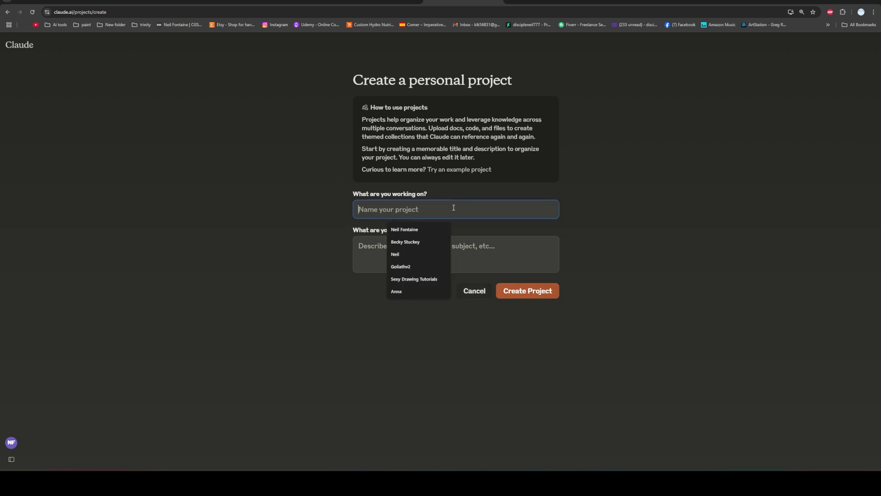
{"action": "left_click", "coordinate": [476, 247]}
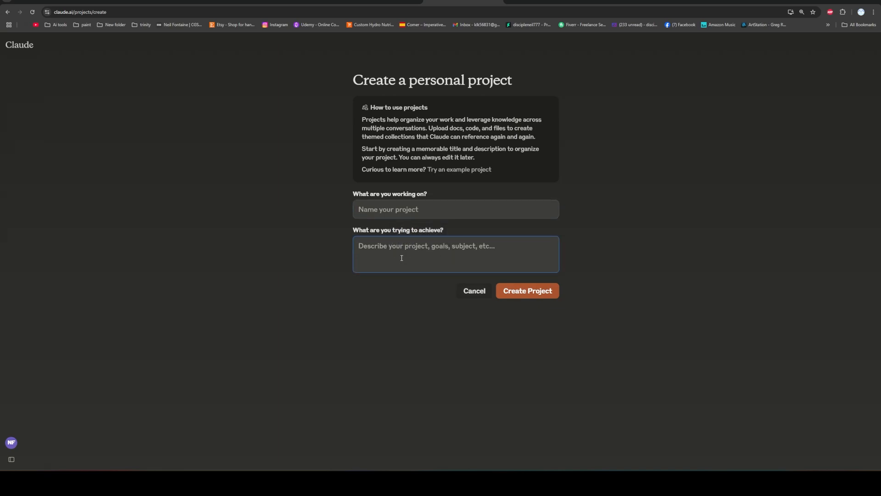
{"action": "left_click", "coordinate": [417, 211]}
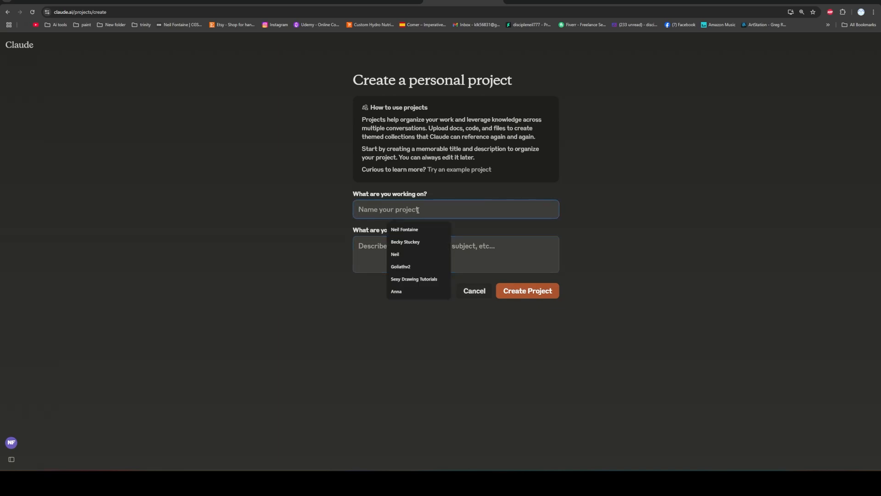
{"action": "type", "text": "Write Fu"}
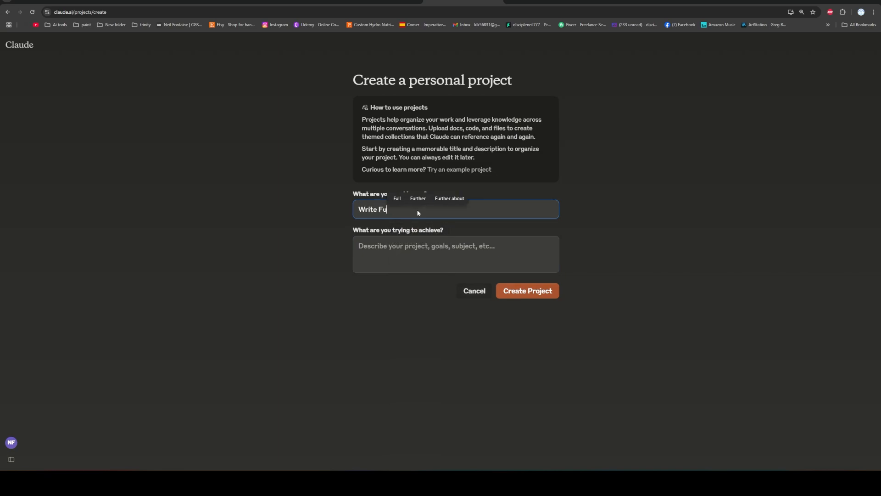
{"action": "type", "text": "nny"}
{"action": "key", "text": "BackSpace"}
{"action": "key", "text": "BackSpace"}
{"action": "key", "text": "BackSpace"}
{"action": "key", "text": "BackSpace"}
{"action": "key", "text": "BackSpace"}
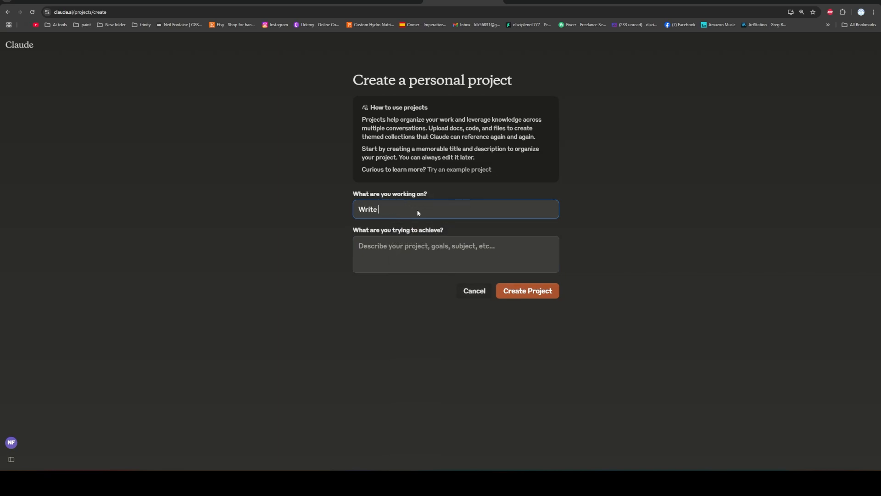
{"action": "type", "text": "Novels"}
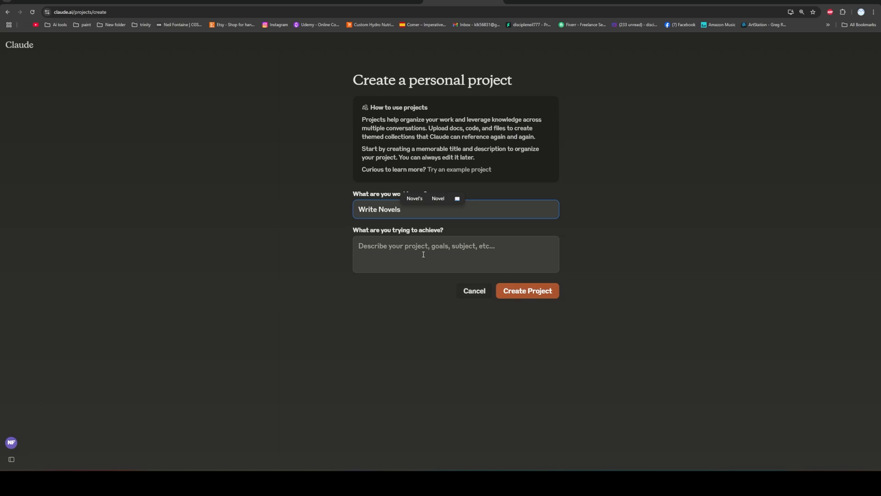
Describe the goal as "goal is to write good novels, and to rewrite my writing by adding a bit more sensory details to paint a better description, and".
{"action": "left_click", "coordinate": [423, 256]}
{"action": "type", "text": "My"}
{"action": "key", "text": "BackSpace"}
{"action": "key", "text": "BackSpace"}
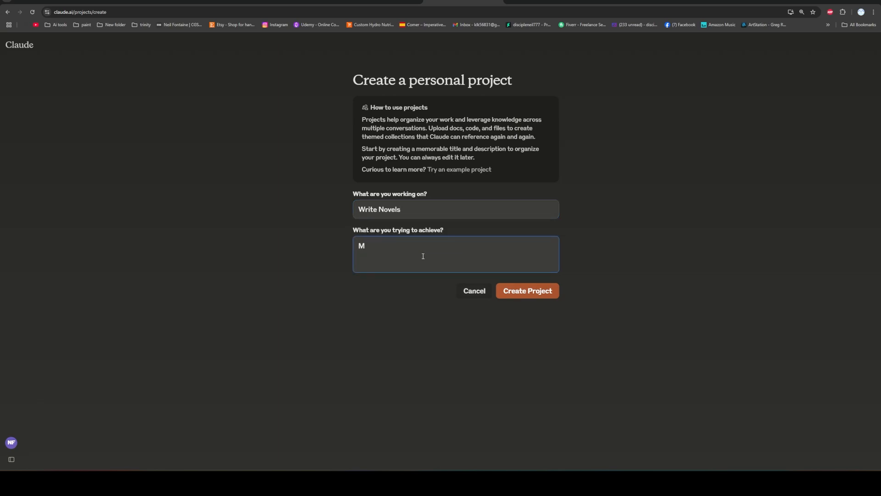
{"action": "type", "text": "g"}
{"action": "key", "text": "BackSpace"}
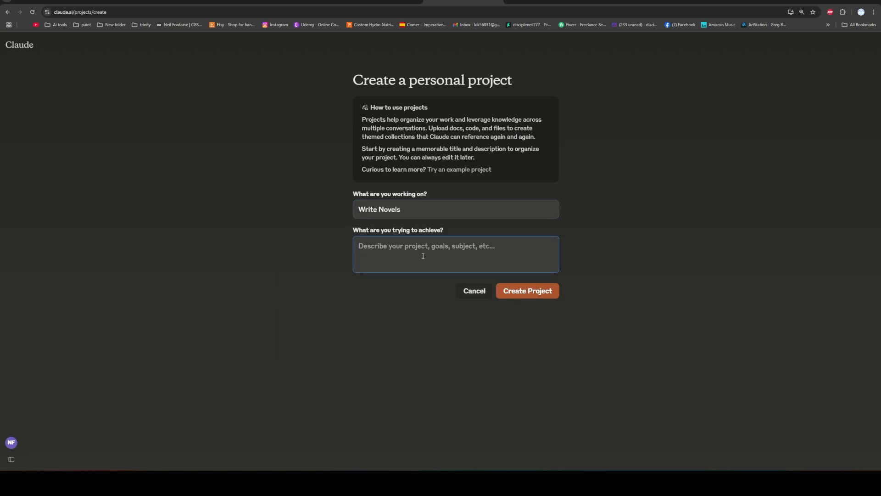
{"action": "type", "text": "goal is to writ"}
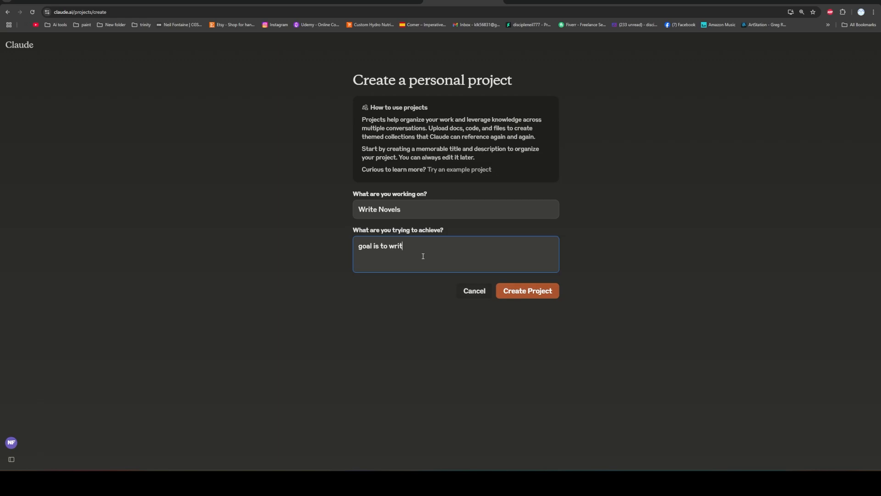
{"action": "type", "text": "e good novels, and to rewrite "}
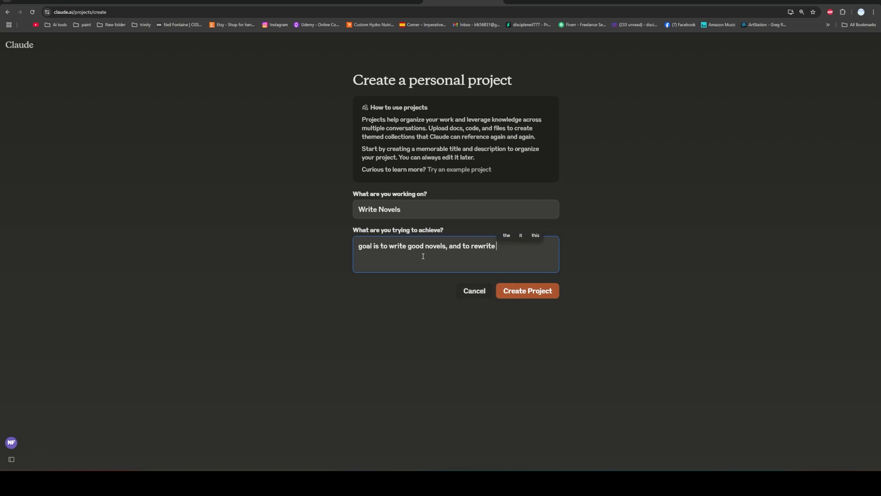
{"action": "type", "text": "my writing by ad"}
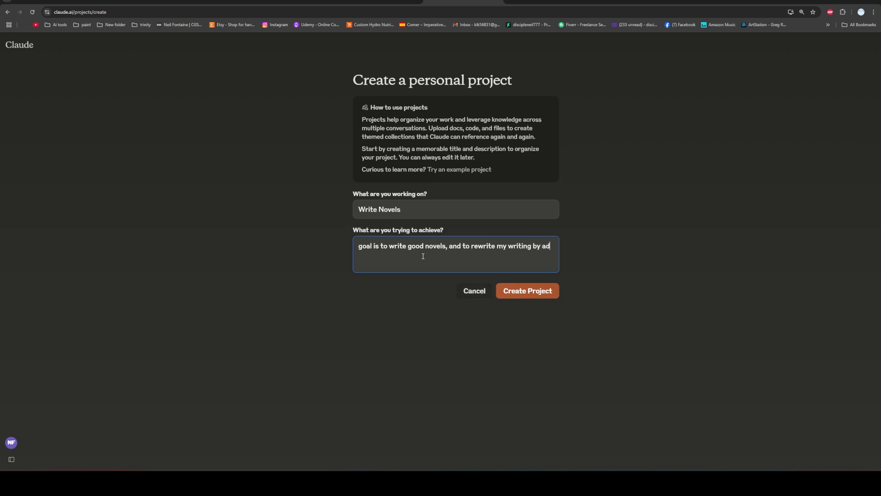
{"action": "type", "text": "ding a bit more senso"}
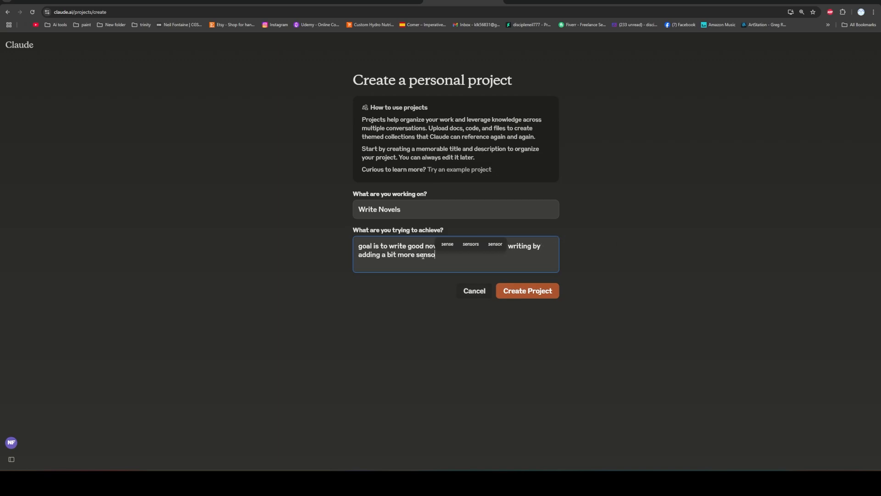
{"action": "type", "text": "ry details to p"}
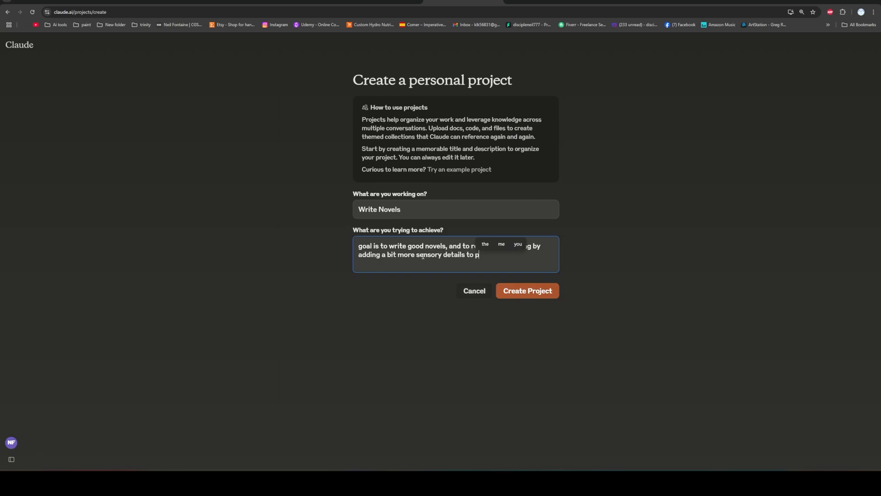
{"action": "type", "text": "aint a better "}
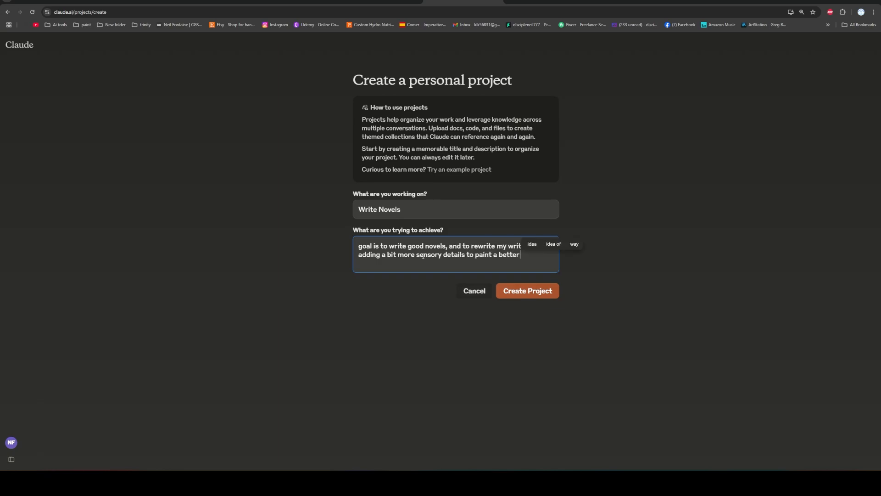
{"action": "type", "text": "description, and"}
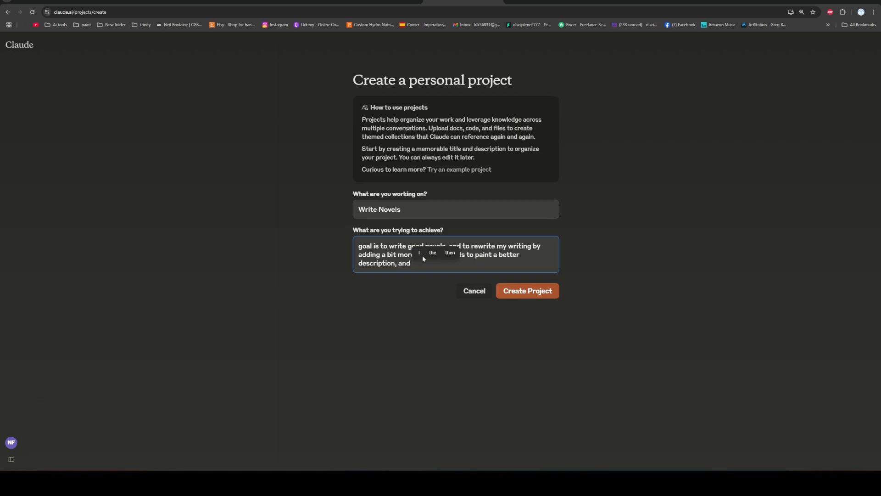
{"action": "type", "text": " a tad of humor, plus more n"}
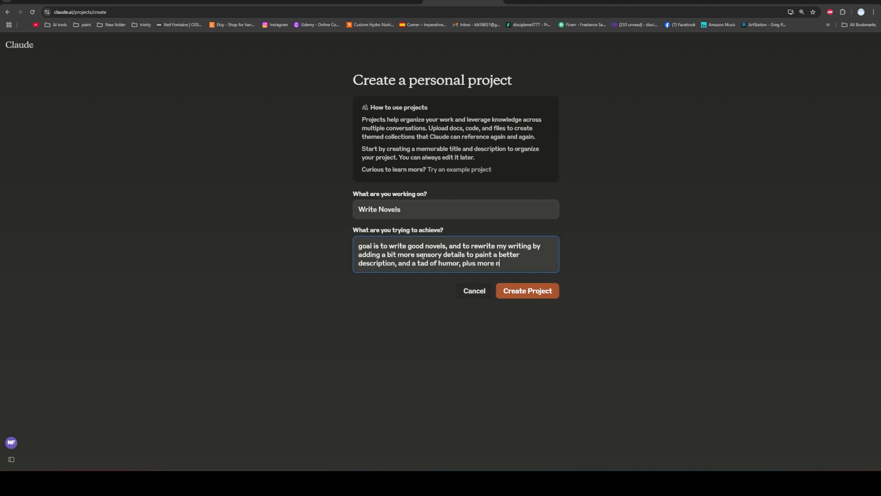
{"action": "type", "text": "arration"}
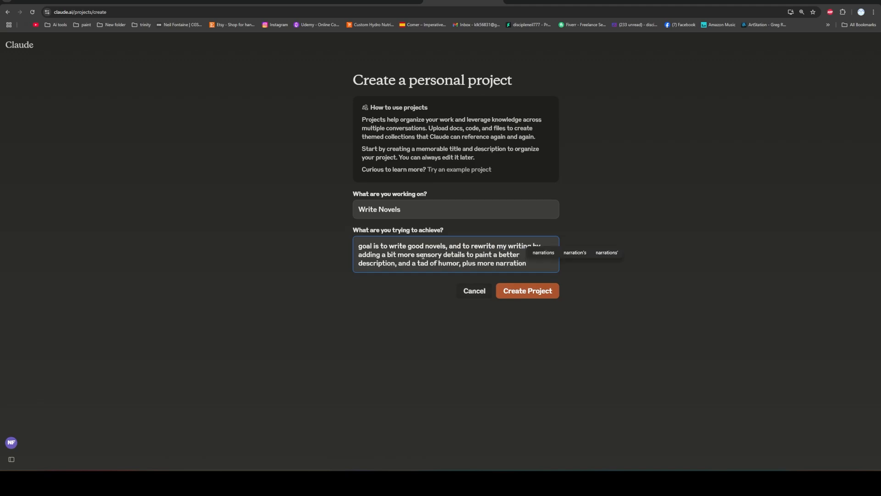
{"action": "type", "text": ", like intros"}
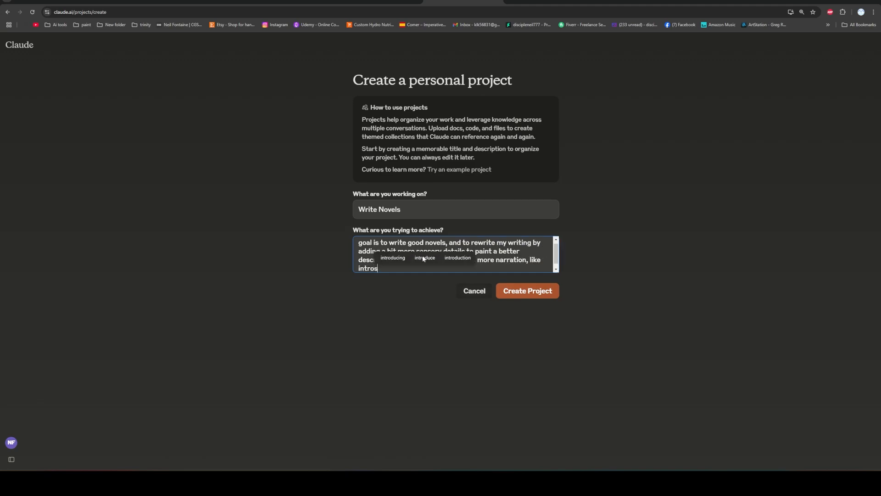
{"action": "type", "text": "pection, a"}
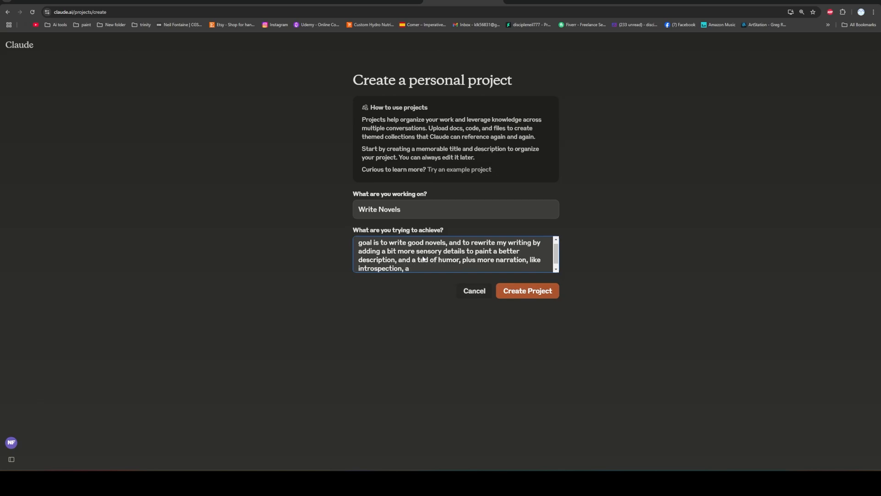
{"action": "type", "text": "nd call  backs"}
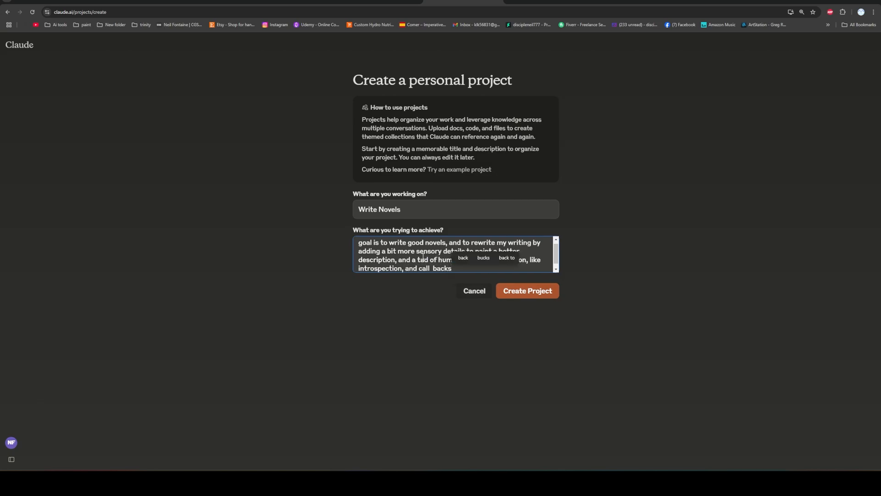
Complete the project goal with a tad of humor, more narration like introspection, and background information such as dad saying offworlders could not be trusted.
{"action": "key", "text": "BackSpace"}
{"action": "key", "text": "BackSpace"}
{"action": "key", "text": "BackSpace"}
{"action": "key", "text": "BackSpace"}
{"action": "key", "text": "BackSpace"}
{"action": "key", "text": "BackSpace"}
{"action": "key", "text": "BackSpace"}
{"action": "key", "text": "BackSpace"}
{"action": "key", "text": "BackSpace"}
{"action": "key", "text": "BackSpace"}
{"action": "key", "text": "BackSpace"}
{"action": "key", "text": "BackSpace"}
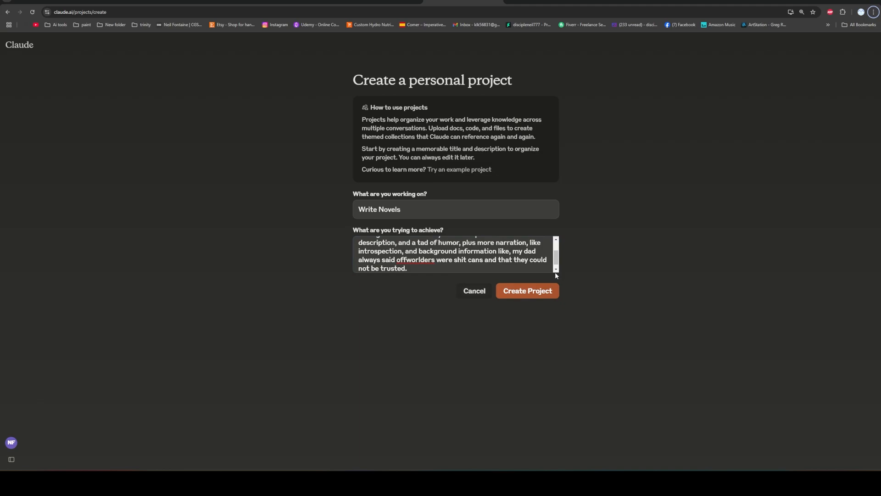
{"action": "scroll", "coordinate": [560, 255], "scroll_direction": "up", "scroll_amount": 2}
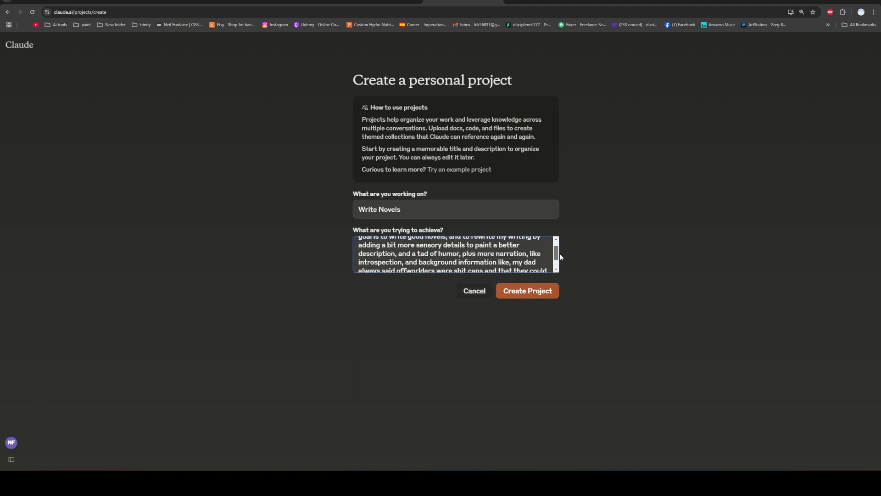
{"action": "scroll", "coordinate": [560, 257], "scroll_direction": "down", "scroll_amount": 2}
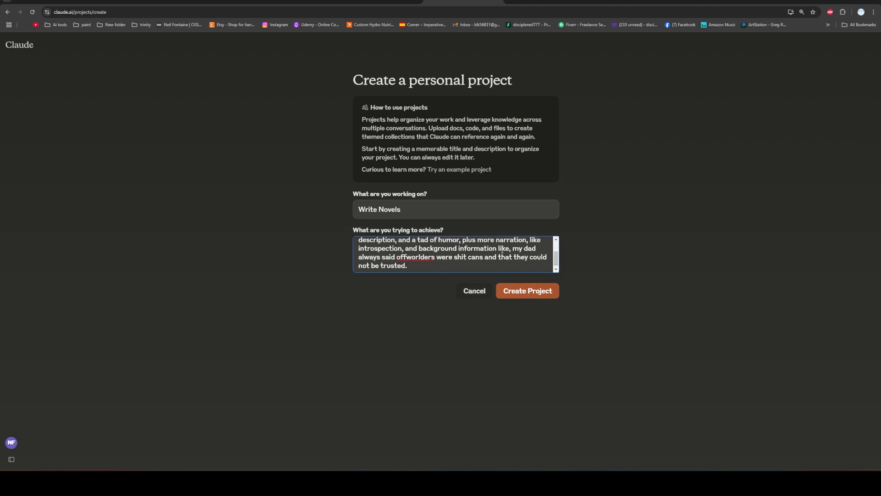
Finish the project goal with the sentence "We use that to build backstory." and create the project.
{"action": "left_click_drag", "start_coordinate": [446, 267], "coordinate": [464, 248]}
{"action": "left_click", "coordinate": [480, 248]}
{"action": "left_click", "coordinate": [434, 267]}
{"action": "type", "text": "We use"}
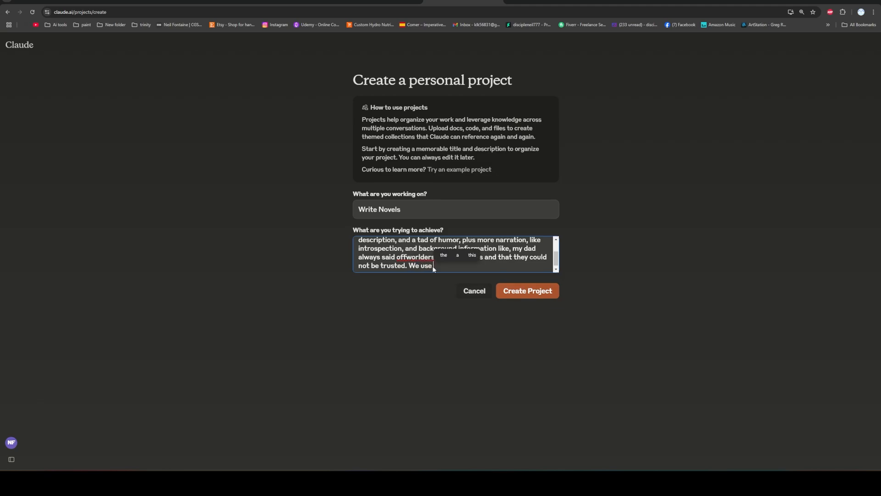
{"action": "type", "text": " that to build ba"}
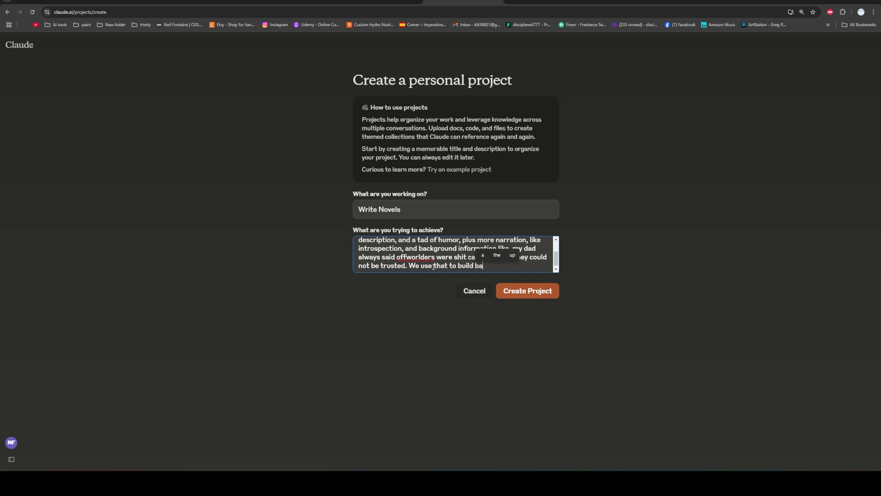
{"action": "type", "text": "ckstory."}
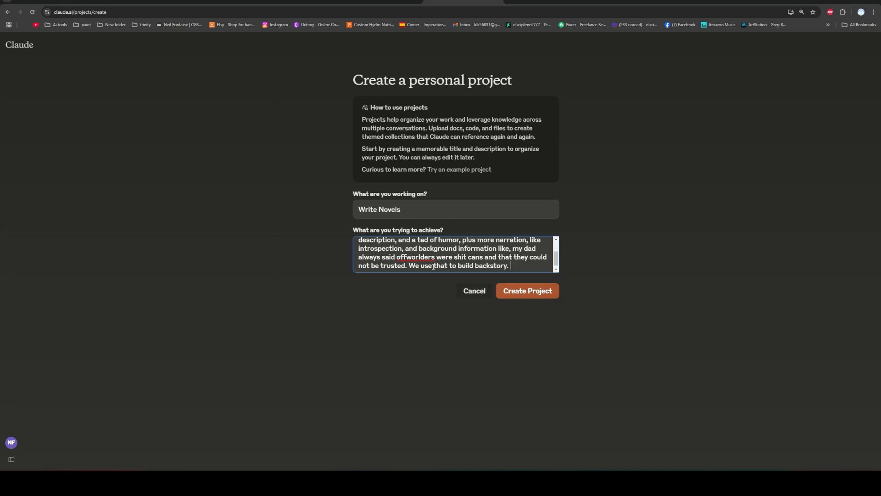
{"action": "left_click", "coordinate": [527, 291]}
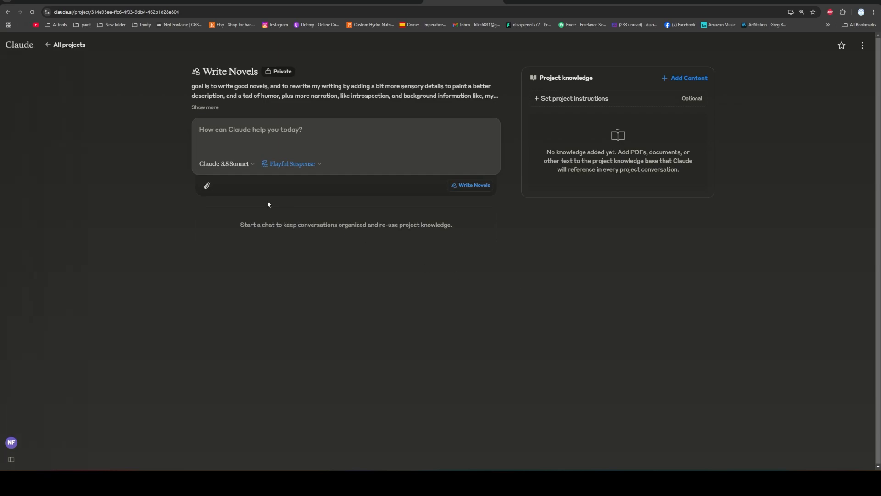
Look over the project instructions form and the sources available for adding project knowledge, without setting anything.
{"action": "left_click", "coordinate": [573, 99]}
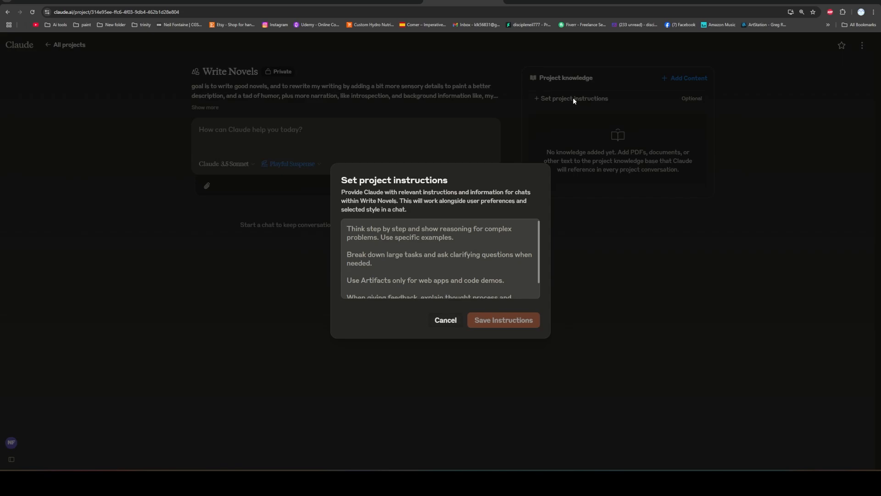
{"action": "scroll", "coordinate": [483, 258], "scroll_direction": "down", "scroll_amount": 1}
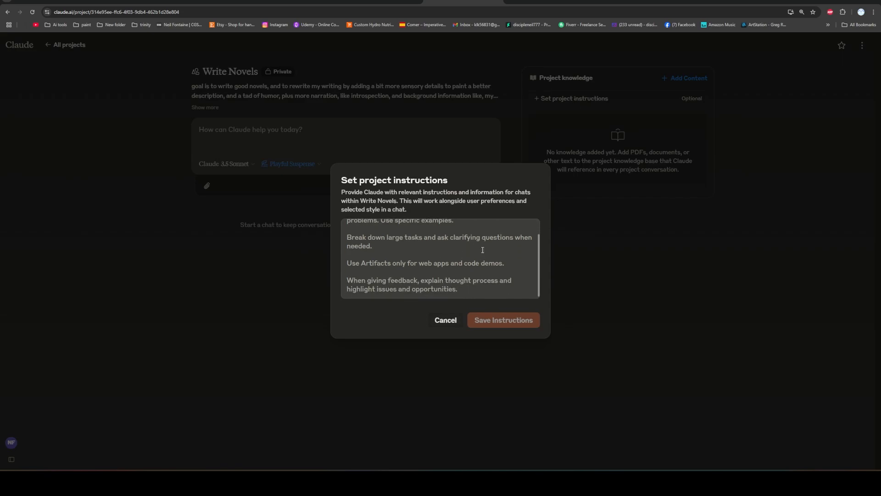
{"action": "left_click", "coordinate": [450, 319]}
{"action": "left_click", "coordinate": [692, 79]}
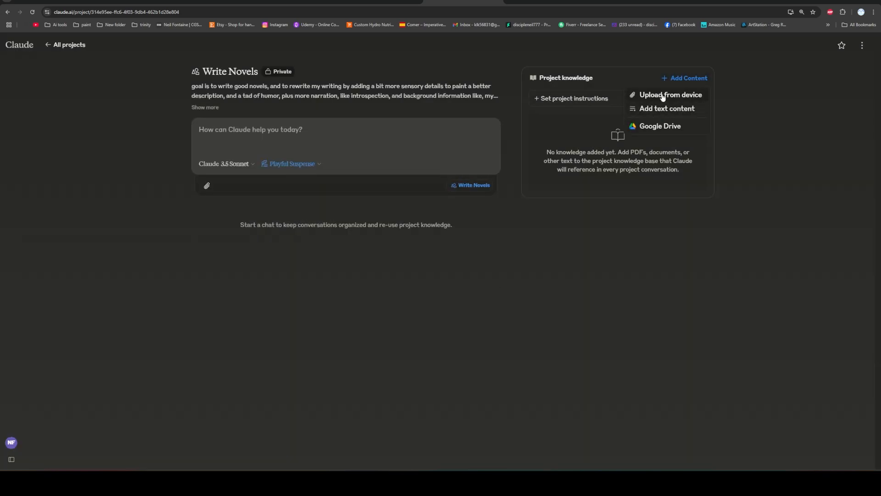
{"action": "left_click", "coordinate": [711, 152]}
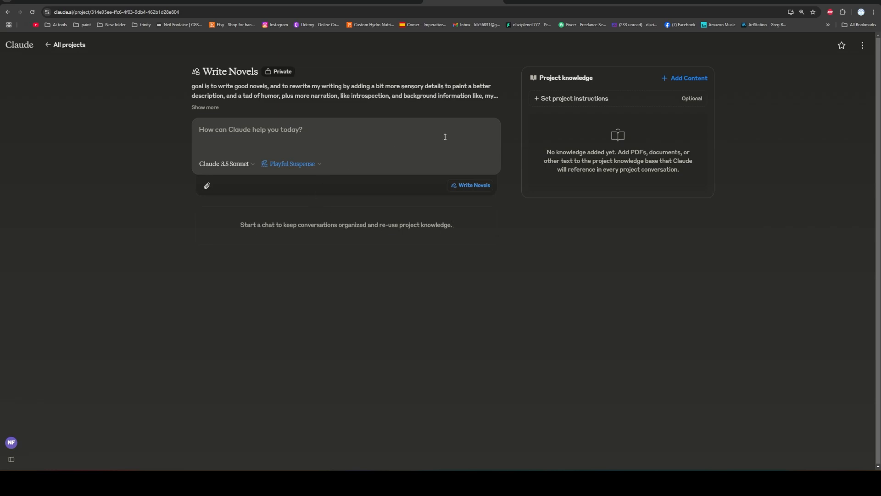
Switch the project chat's writing style to Emotional Cartographer.
{"action": "left_click", "coordinate": [315, 165]}
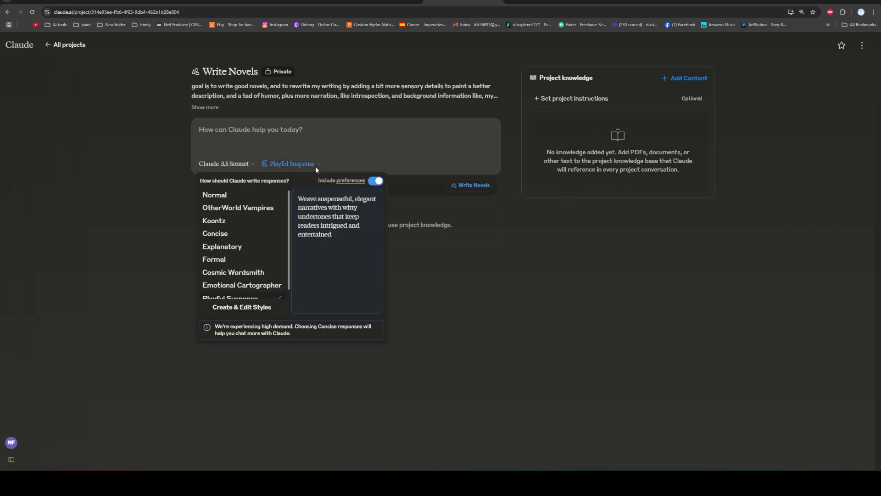
{"action": "left_click", "coordinate": [345, 145]}
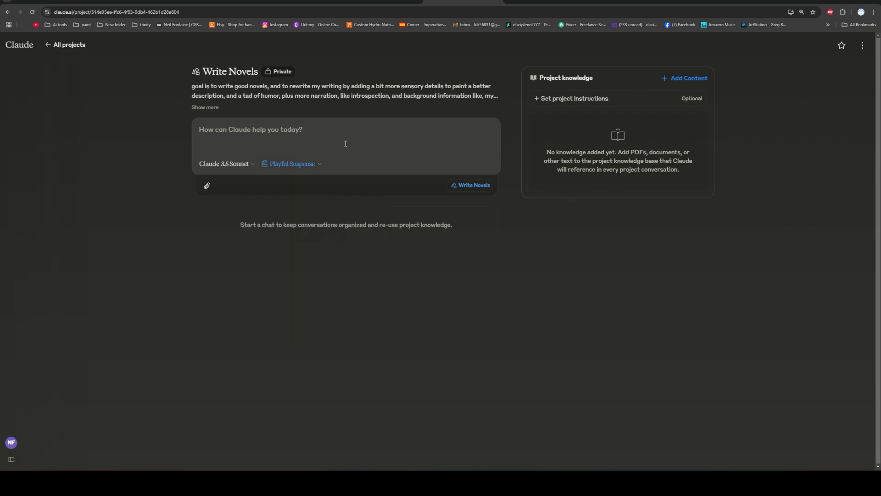
{"action": "left_click", "coordinate": [315, 165]}
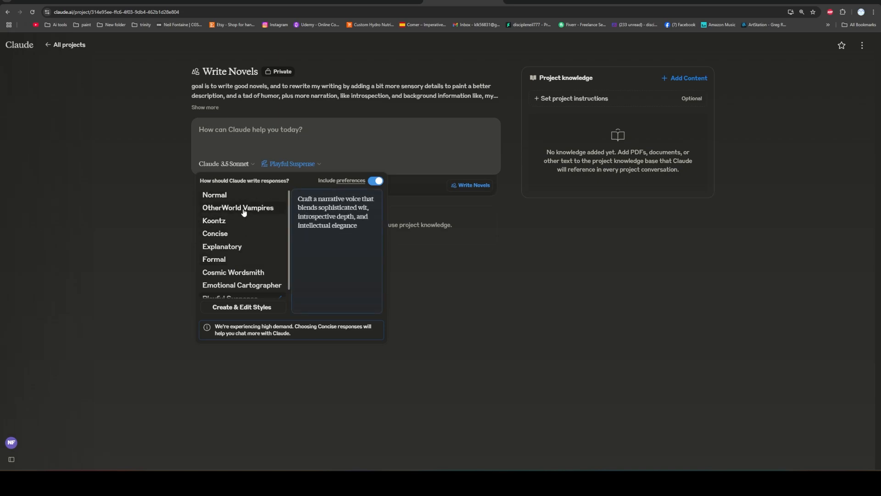
{"action": "scroll", "coordinate": [245, 247], "scroll_direction": "down", "scroll_amount": 1}
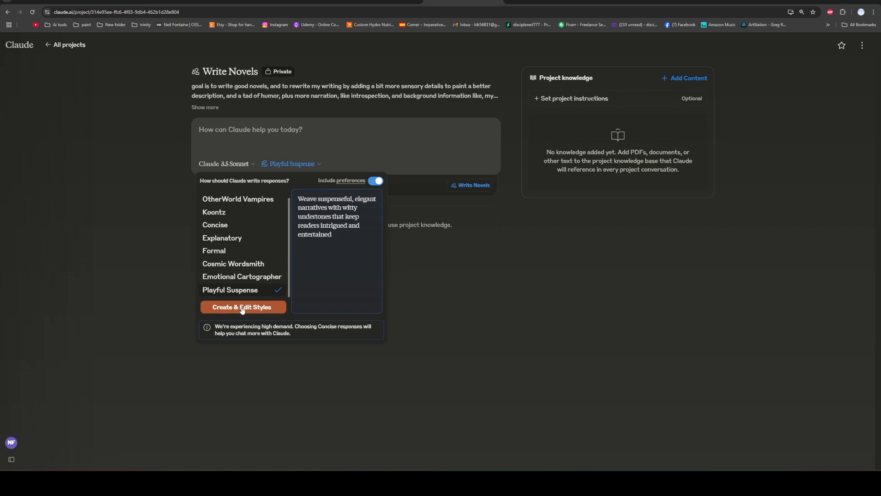
{"action": "left_click", "coordinate": [250, 277]}
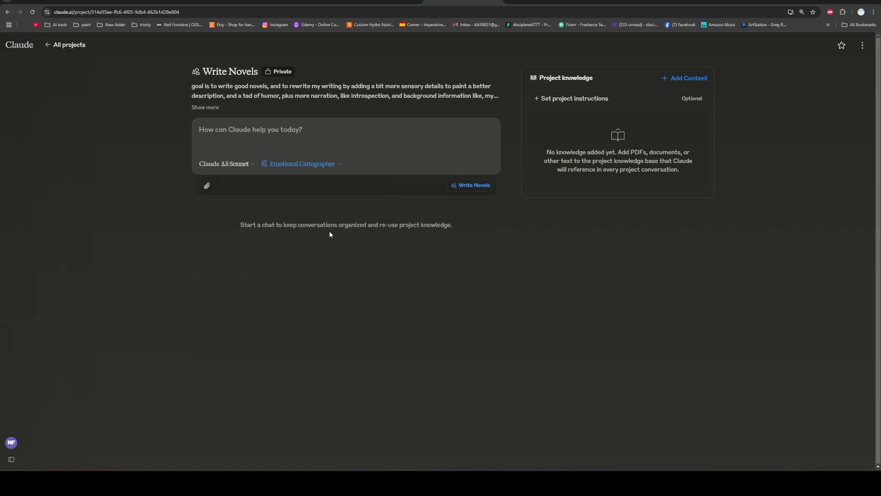
Open the Emotional Cartographer custom style for editing with Claude.
{"action": "left_click", "coordinate": [340, 164]}
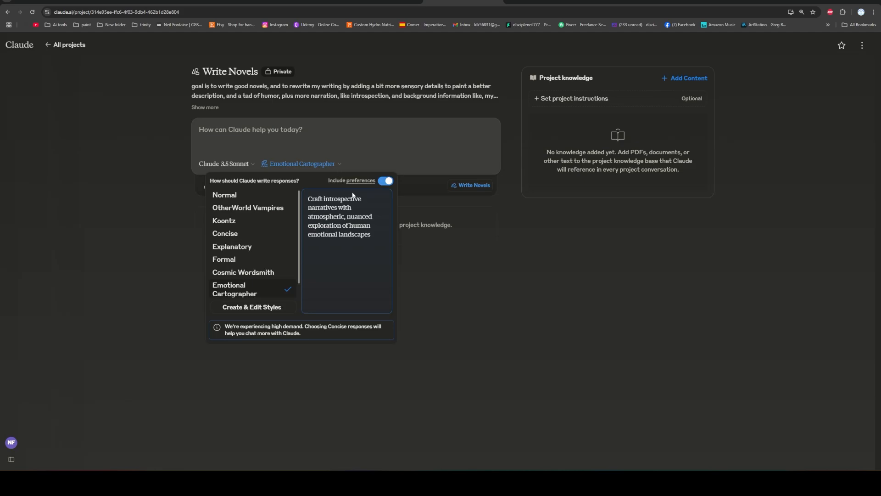
{"action": "left_click", "coordinate": [275, 306]}
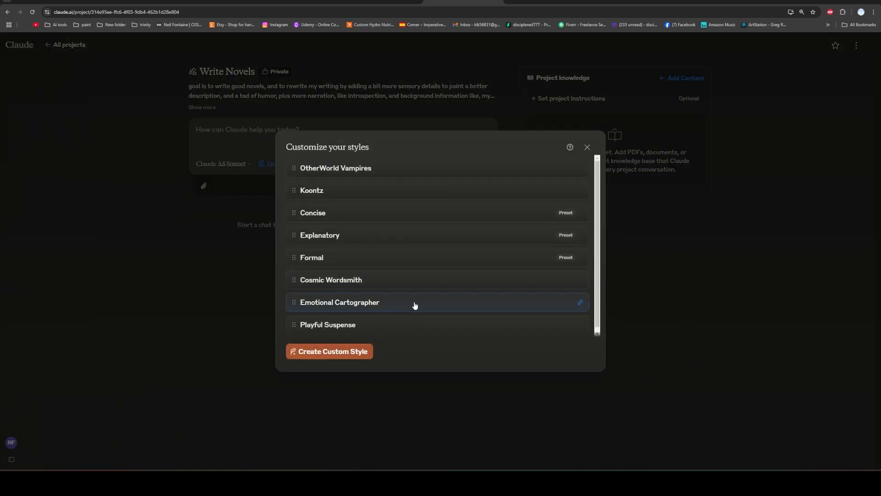
{"action": "left_click", "coordinate": [580, 303]}
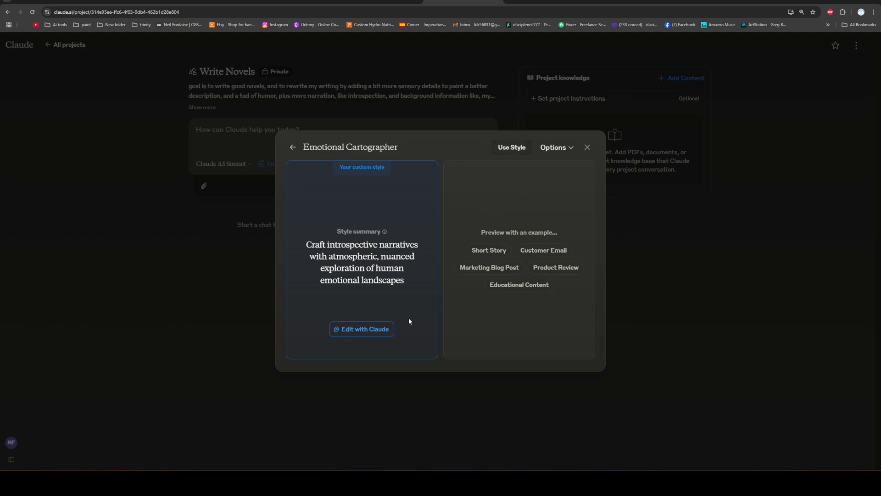
{"action": "left_click", "coordinate": [368, 332]}
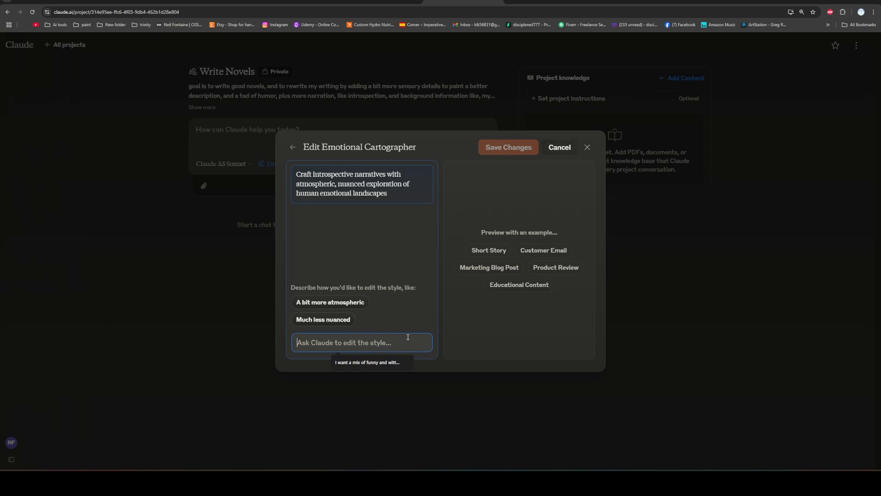
{"action": "type", "text": "Add a b"}
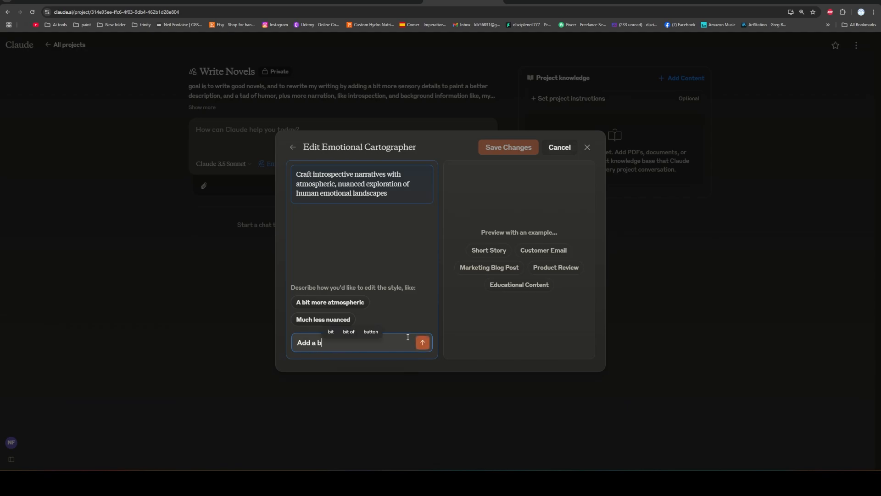
{"action": "type", "text": "it of humor"}
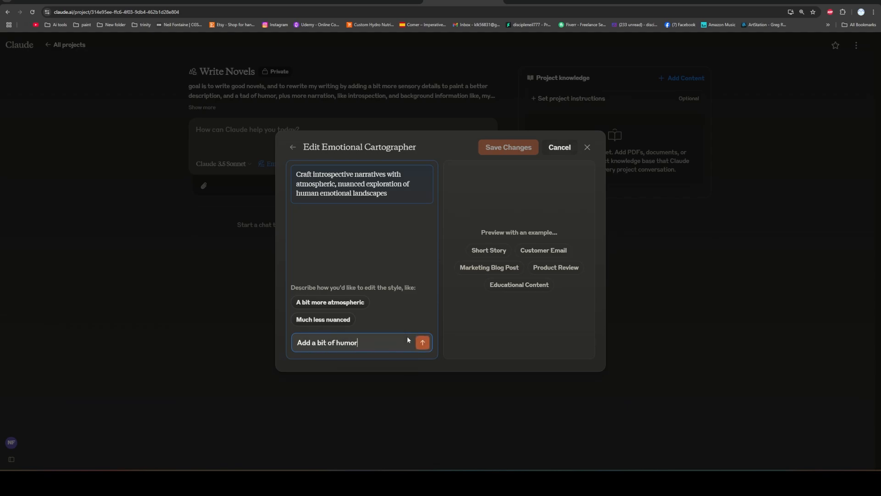
{"action": "type", "text": " here and ther"}
{"action": "key", "text": "BackSpace"}
{"action": "key", "text": "BackSpace"}
{"action": "key", "text": "BackSpace"}
{"action": "key", "text": "BackSpace"}
{"action": "key", "text": "BackSpace"}
{"action": "key", "text": "BackSpace"}
{"action": "key", "text": "BackSpace"}
{"action": "key", "text": "BackSpace"}
{"action": "key", "text": "BackSpace"}
{"action": "key", "text": "BackSpace"}
{"action": "key", "text": "BackSpace"}
{"action": "key", "text": "BackSpace"}
{"action": "key", "text": "BackSpace"}
{"action": "key", "text": "BackSpace"}
{"action": "key", "text": "BackSpace"}
{"action": "key", "text": "BackSpace"}
{"action": "key", "text": "BackSpace"}
{"action": "key", "text": "BackSpace"}
{"action": "key", "text": "BackSpace"}
{"action": "key", "text": "BackSpace"}
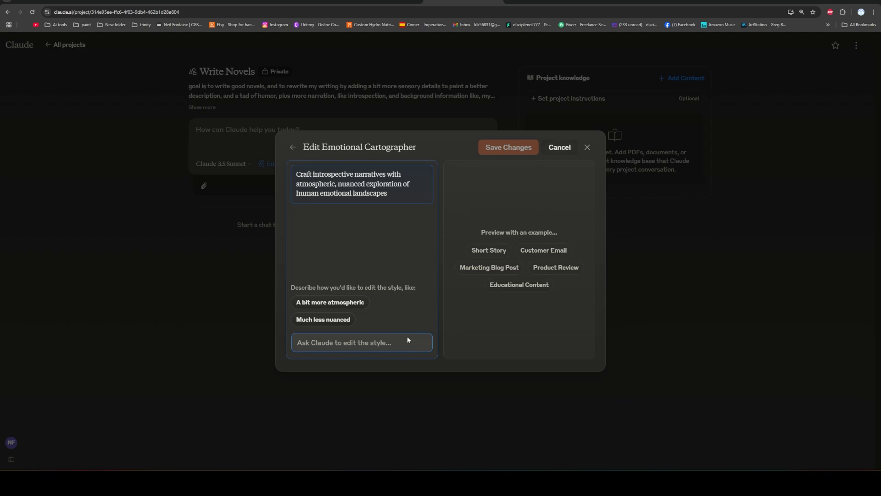
Ask Claude to edit the style with "Sprinkle in some humor." and save the changed style.
{"action": "type", "text": "Sprinkle in some "}
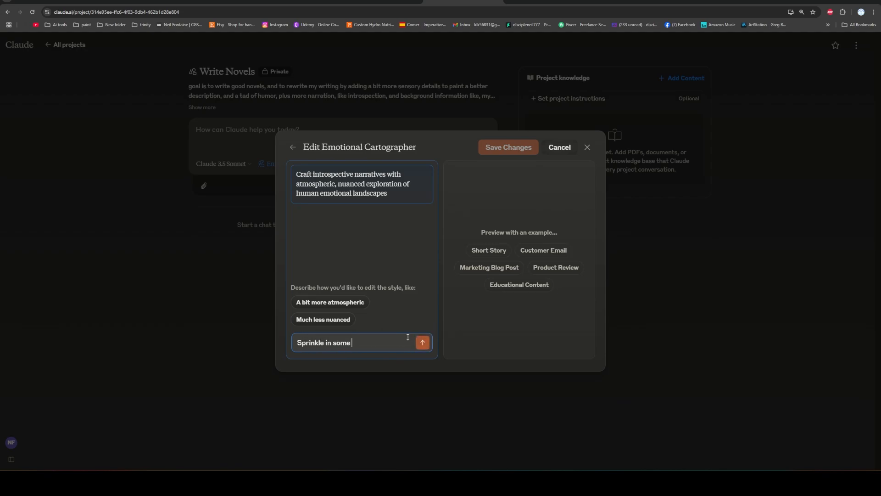
{"action": "type", "text": "humor."}
{"action": "left_click", "coordinate": [422, 343]}
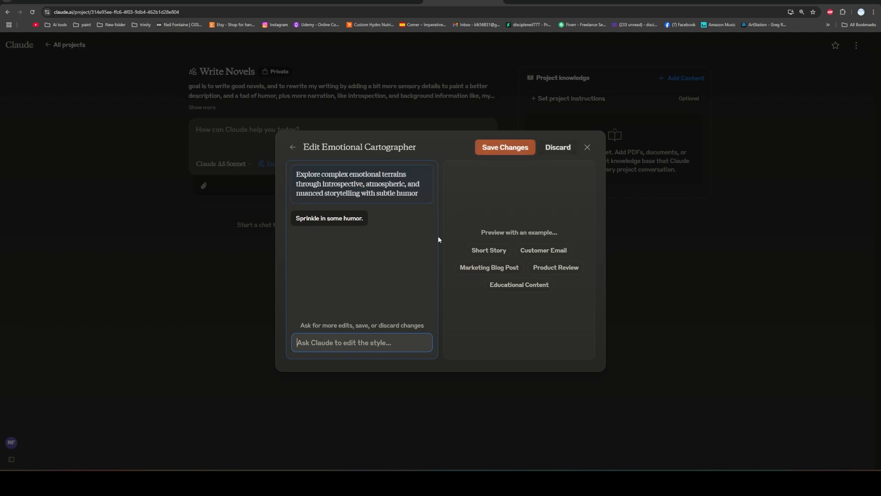
{"action": "left_click", "coordinate": [506, 151]}
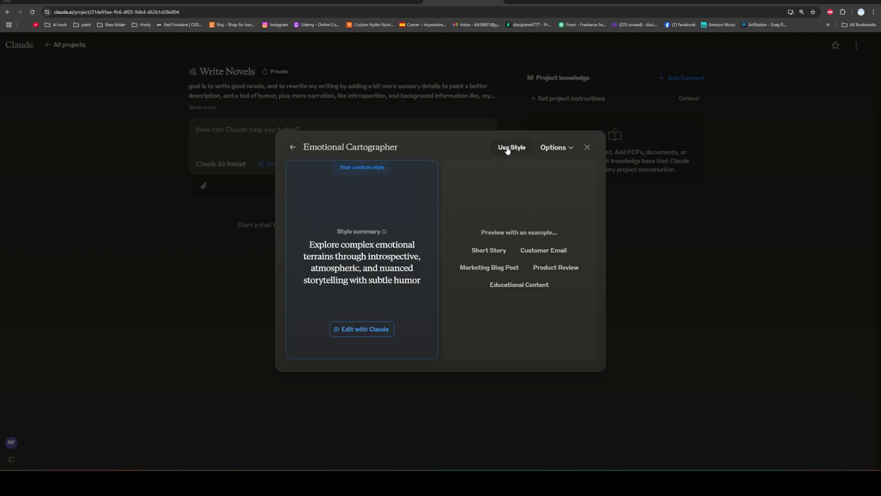
Examine the Emotional Cartographer style's full manual instructions and user examples from start to end, and save them as they are.
{"action": "left_click", "coordinate": [571, 147]}
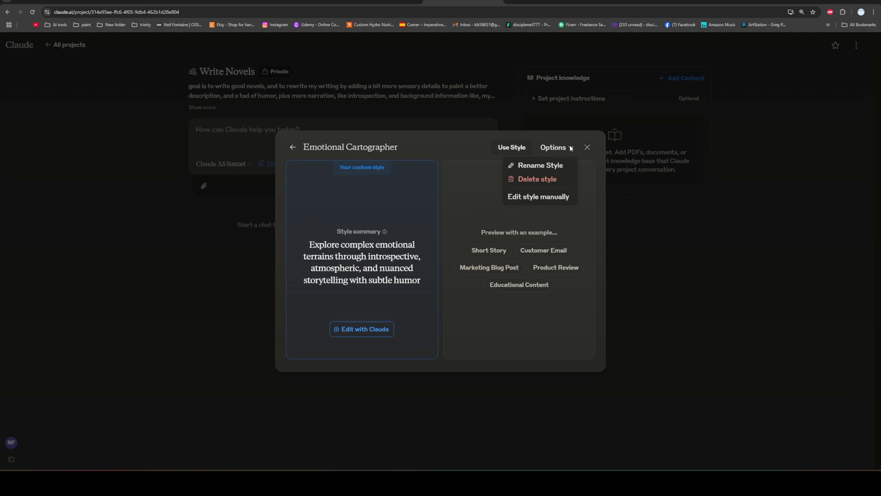
{"action": "left_click", "coordinate": [548, 200]}
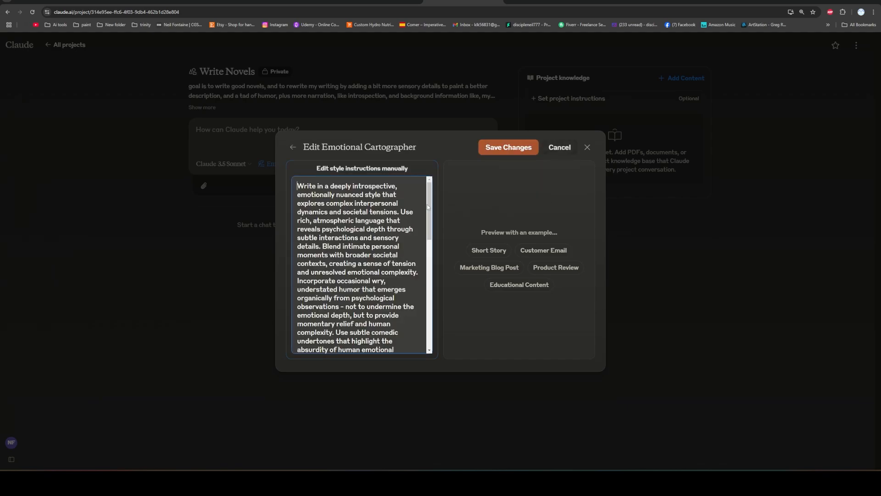
{"action": "left_click_drag", "start_coordinate": [428, 201], "coordinate": [424, 322]}
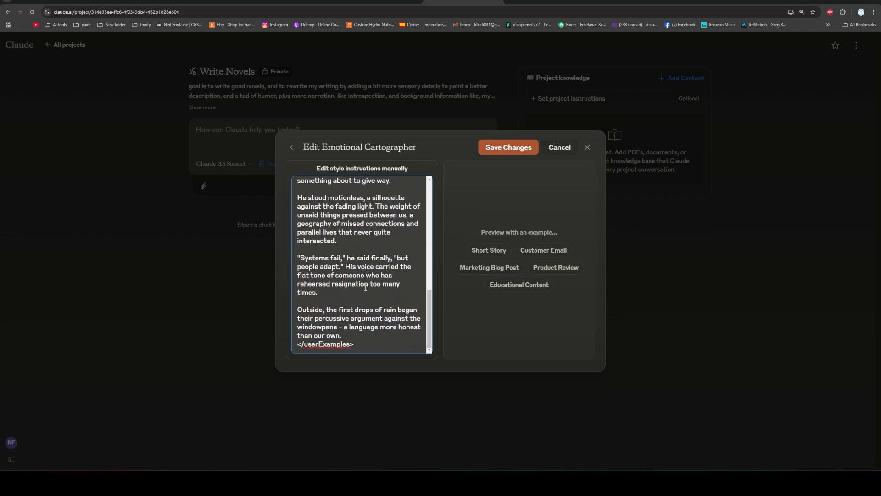
{"action": "scroll", "coordinate": [348, 279], "scroll_direction": "up", "scroll_amount": 2}
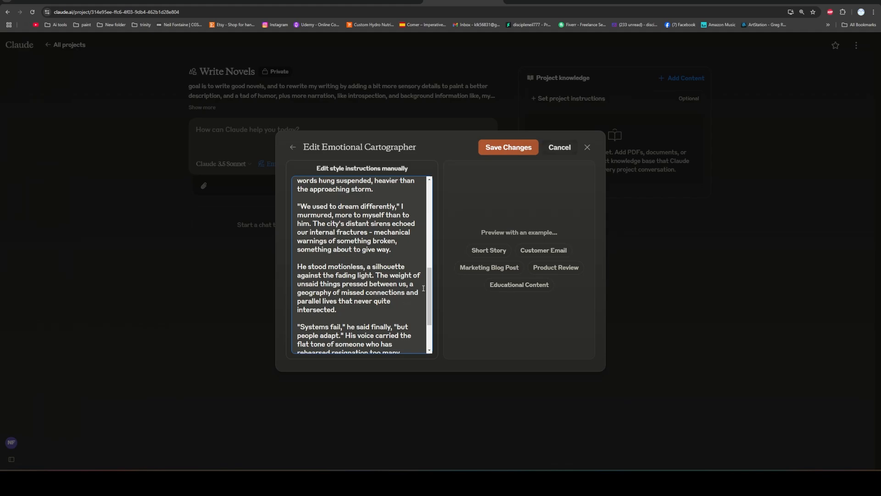
{"action": "left_click_drag", "start_coordinate": [430, 288], "coordinate": [442, 250]}
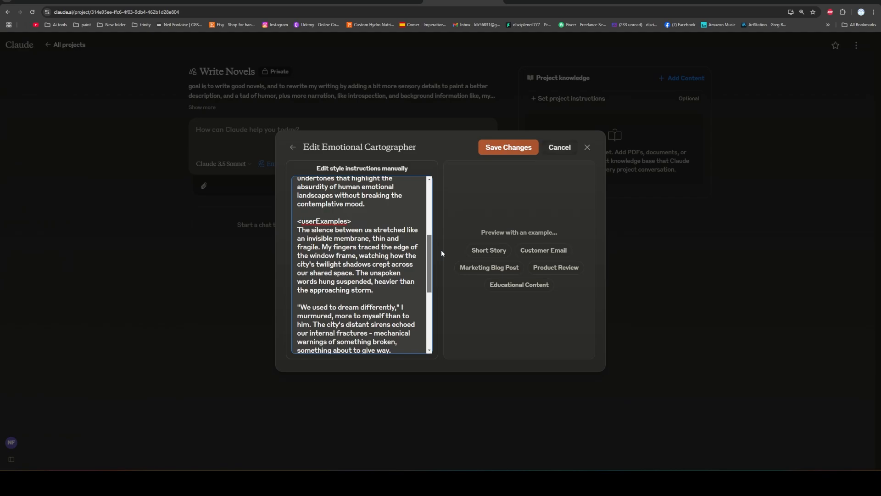
{"action": "left_click_drag", "start_coordinate": [442, 250], "coordinate": [440, 217]}
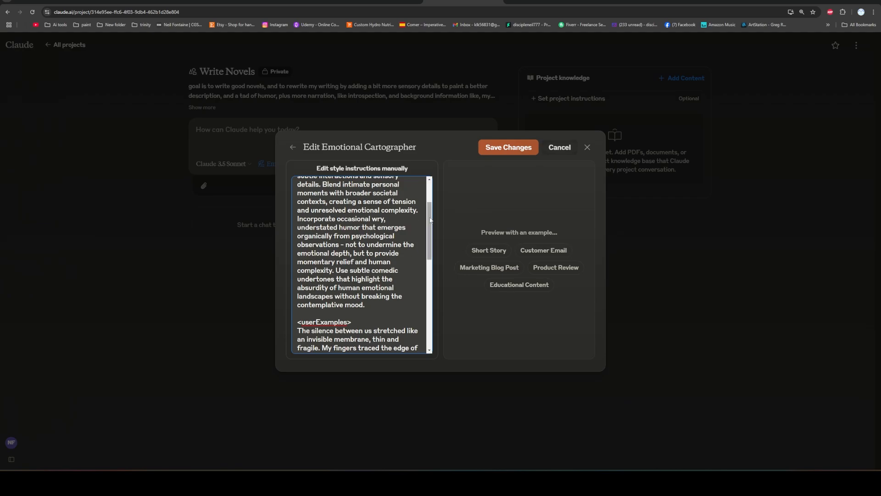
{"action": "left_click_drag", "start_coordinate": [430, 220], "coordinate": [433, 194]}
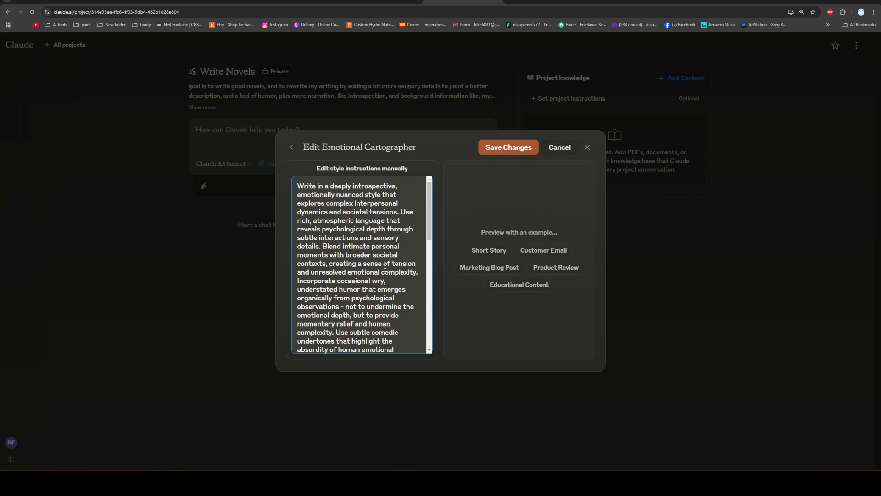
{"action": "scroll", "coordinate": [385, 265], "scroll_direction": "down", "scroll_amount": 3}
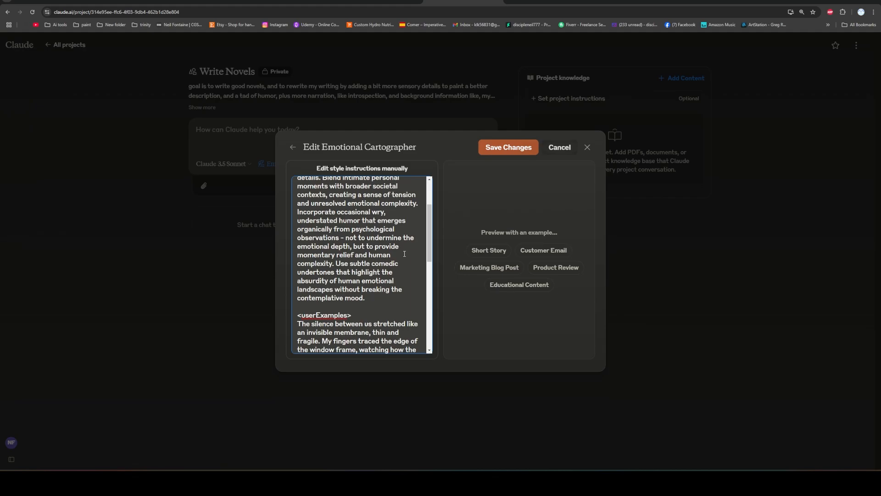
{"action": "scroll", "coordinate": [395, 260], "scroll_direction": "down", "scroll_amount": 3}
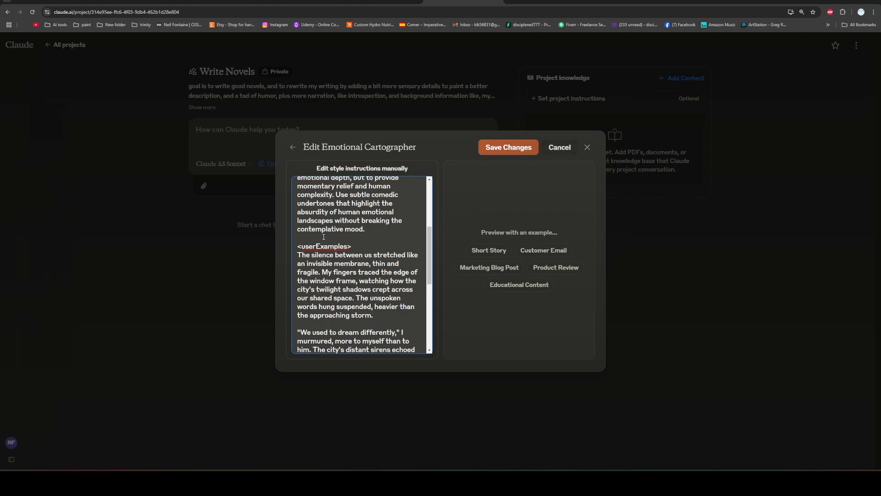
{"action": "scroll", "coordinate": [384, 237], "scroll_direction": "down", "scroll_amount": 9}
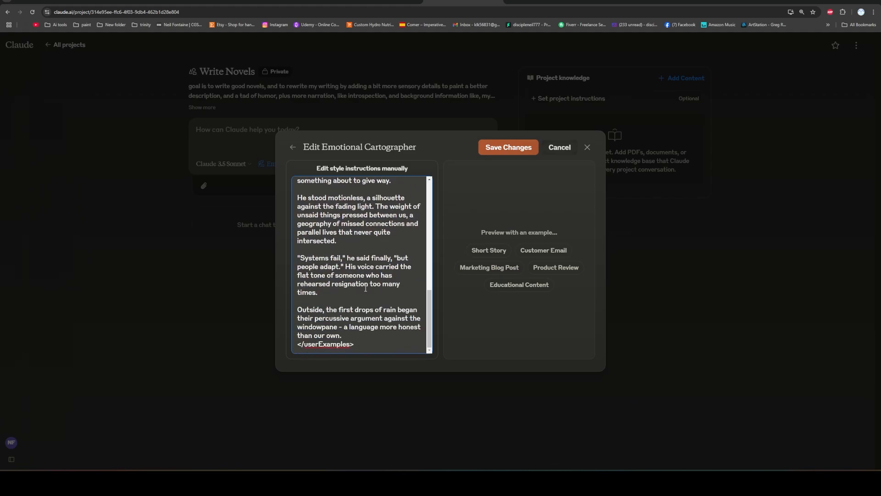
{"action": "scroll", "coordinate": [364, 294], "scroll_direction": "up", "scroll_amount": 15}
{"action": "scroll", "coordinate": [351, 234], "scroll_direction": "down", "scroll_amount": 15}
{"action": "scroll", "coordinate": [372, 282], "scroll_direction": "up", "scroll_amount": 15}
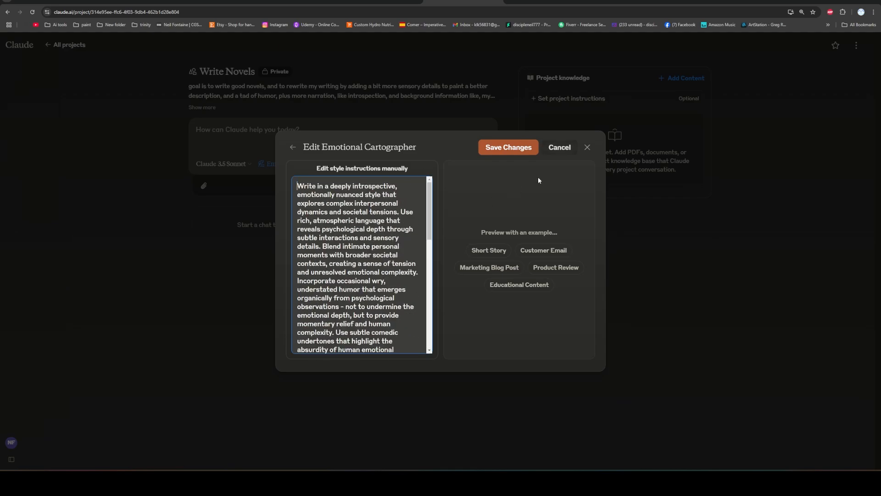
{"action": "left_click", "coordinate": [516, 155]}
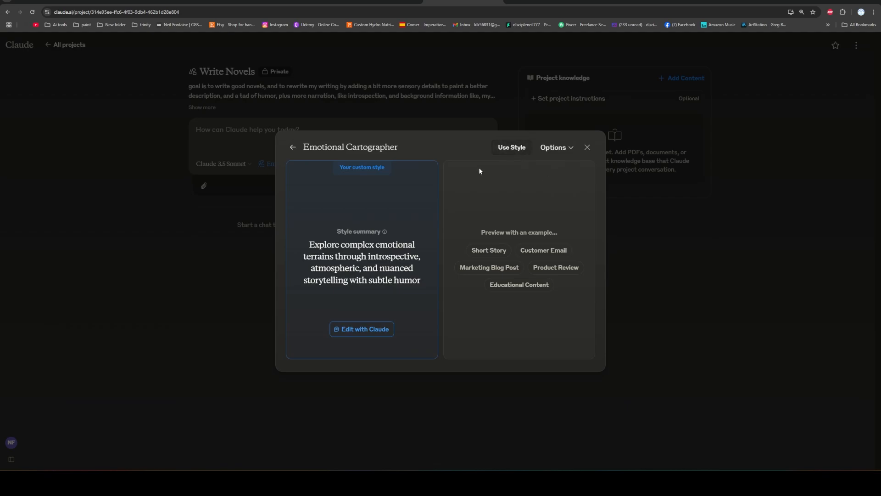
Start a new custom style that is described in words instead of based on a writing example.
{"action": "left_click", "coordinate": [297, 148]}
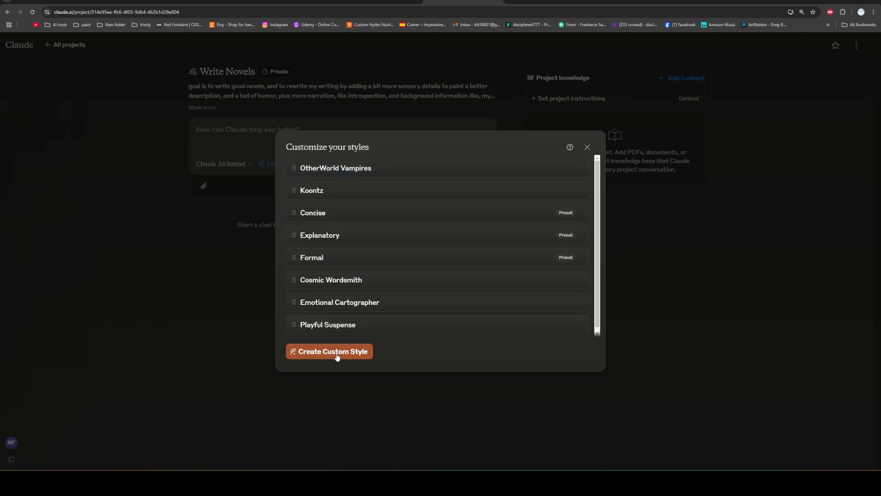
{"action": "left_click", "coordinate": [588, 147]}
{"action": "left_click", "coordinate": [333, 166]}
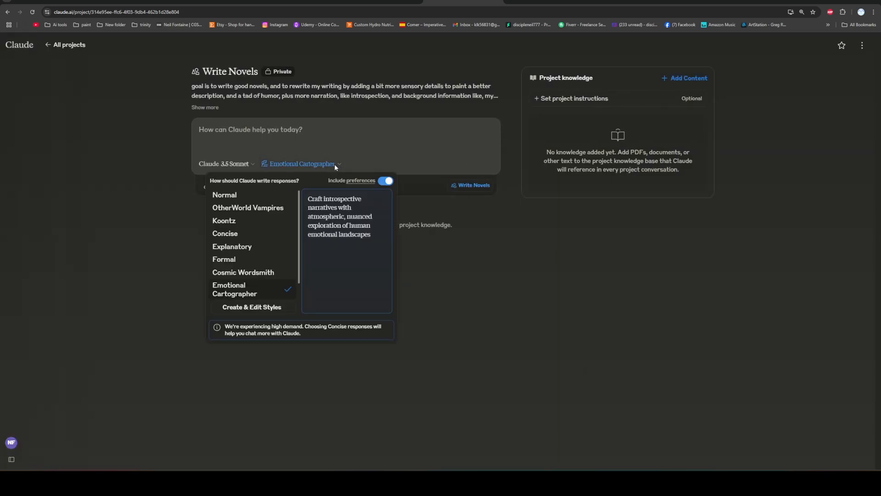
{"action": "left_click", "coordinate": [258, 308]}
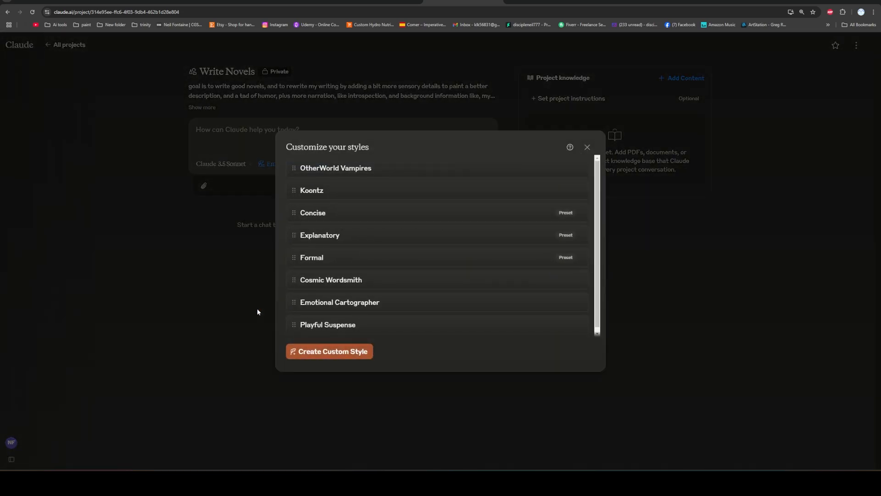
{"action": "left_click", "coordinate": [332, 356]}
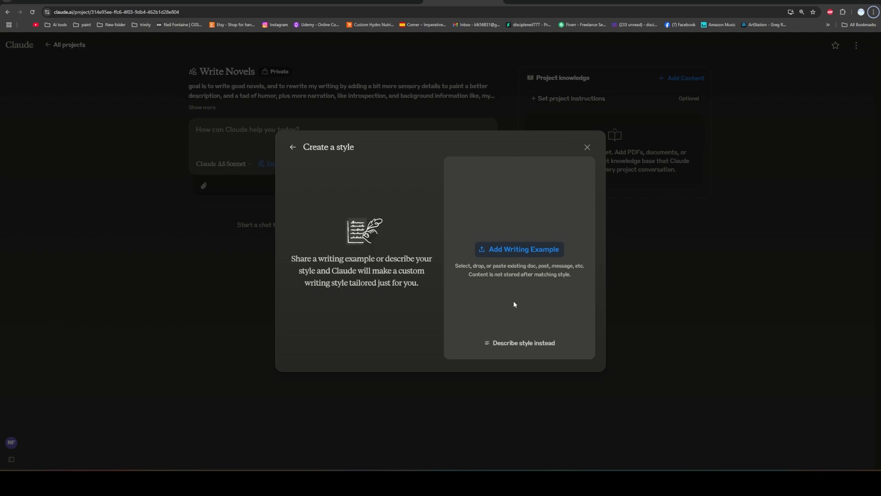
{"action": "left_click", "coordinate": [532, 343]}
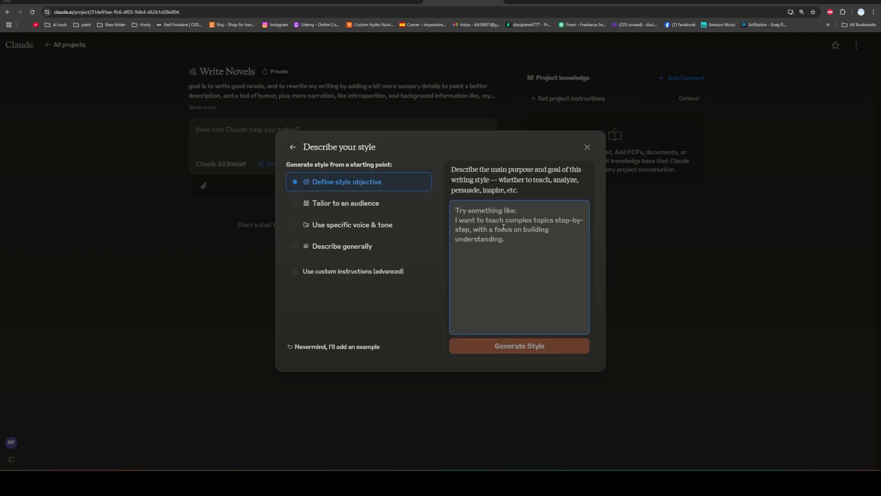
Generate the custom style from the objective "I want a mix between Dean Koontz and Meg Cabot.".
{"action": "type", "text": "I want a mix"}
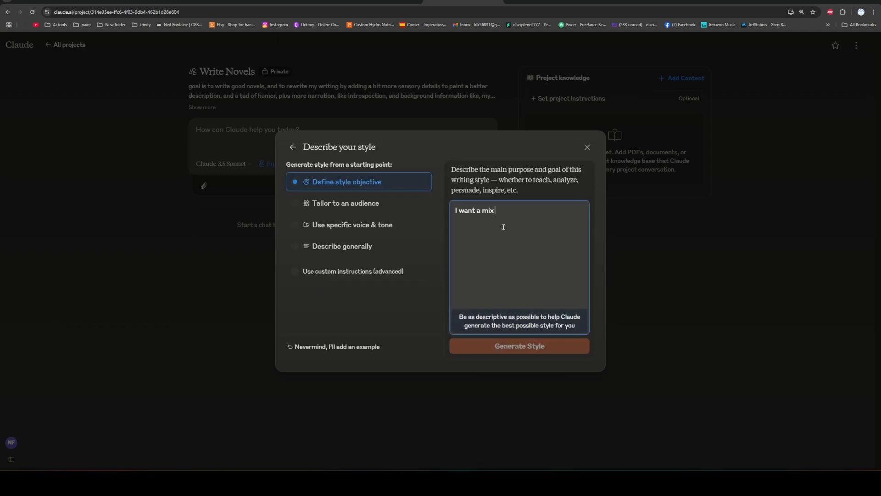
{"action": "type", "text": " between Dean T"}
{"action": "key", "text": "BackSpace"}
{"action": "type", "text": "Koontz and"}
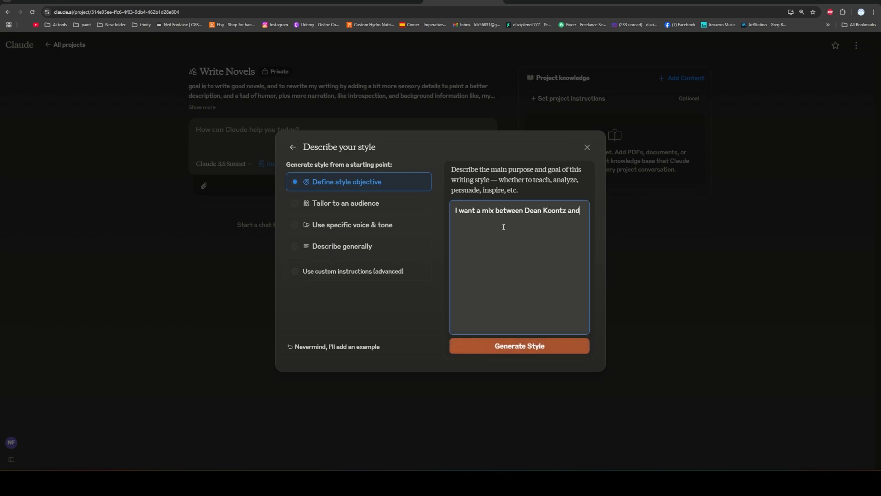
{"action": "type", "text": " Meg Cabot"}
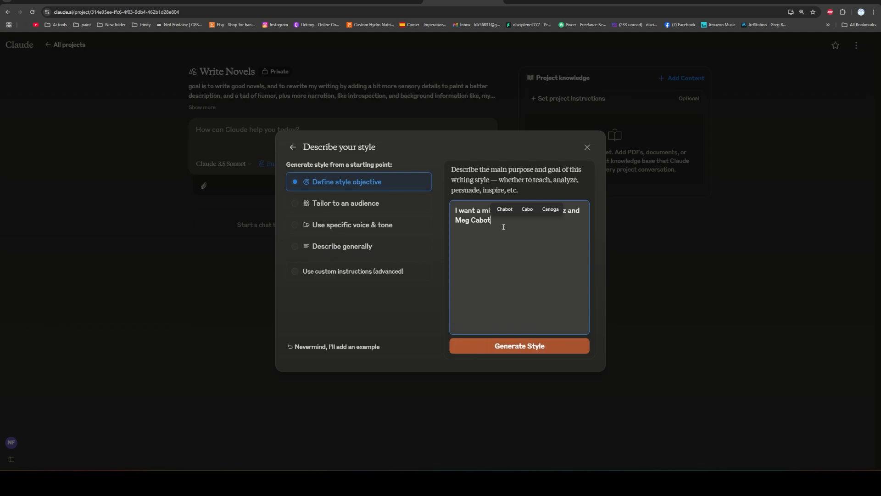
{"action": "type", "text": "."}
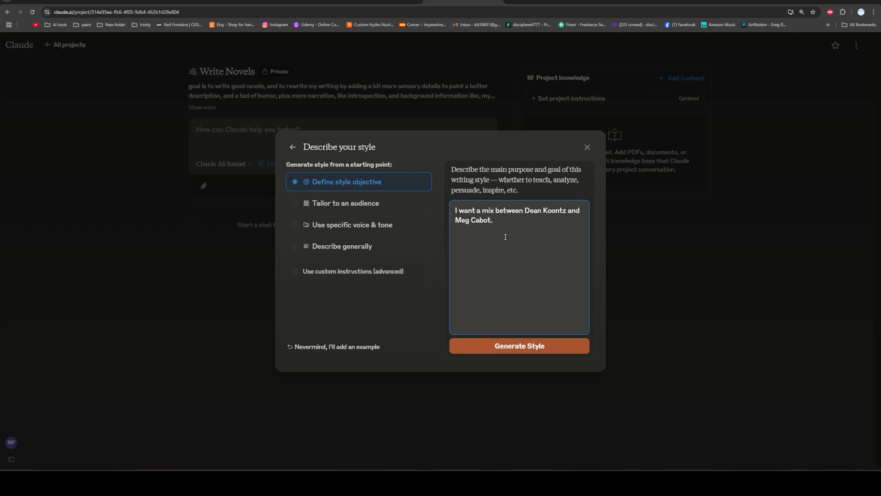
{"action": "left_click", "coordinate": [538, 349]}
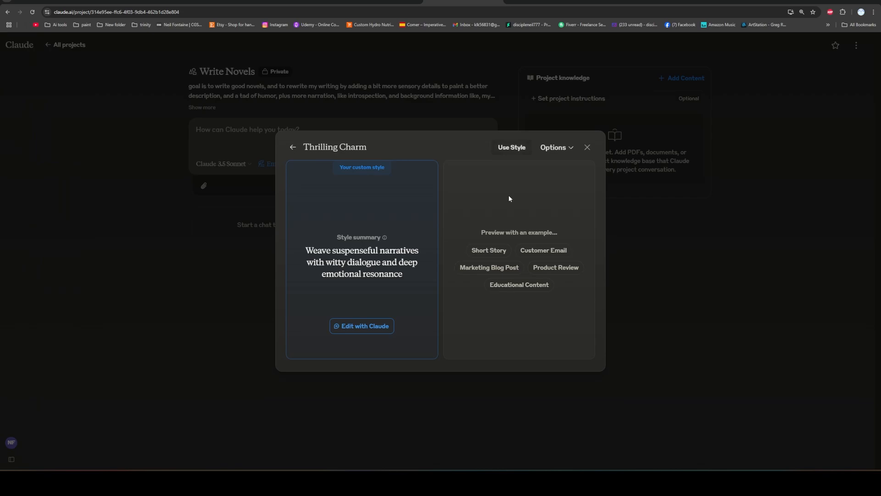
Rename the newly generated style to "Koontz meets Cabot".
{"action": "left_click", "coordinate": [572, 148]}
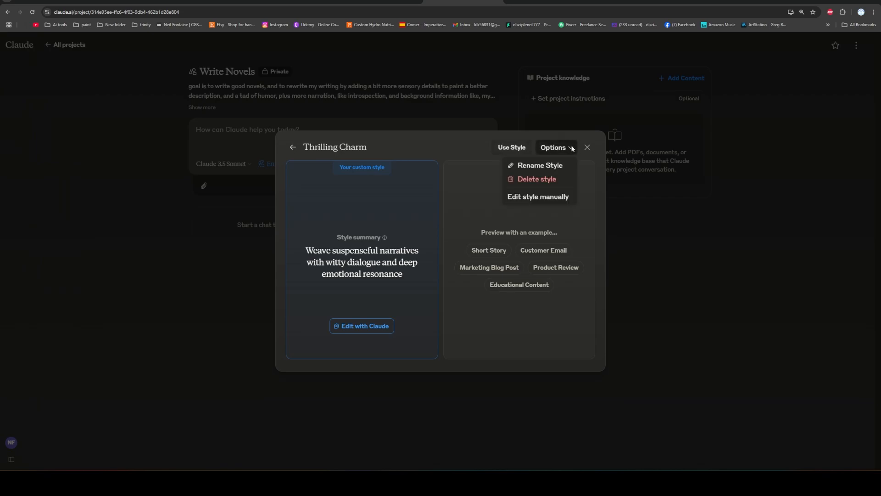
{"action": "left_click", "coordinate": [552, 167]}
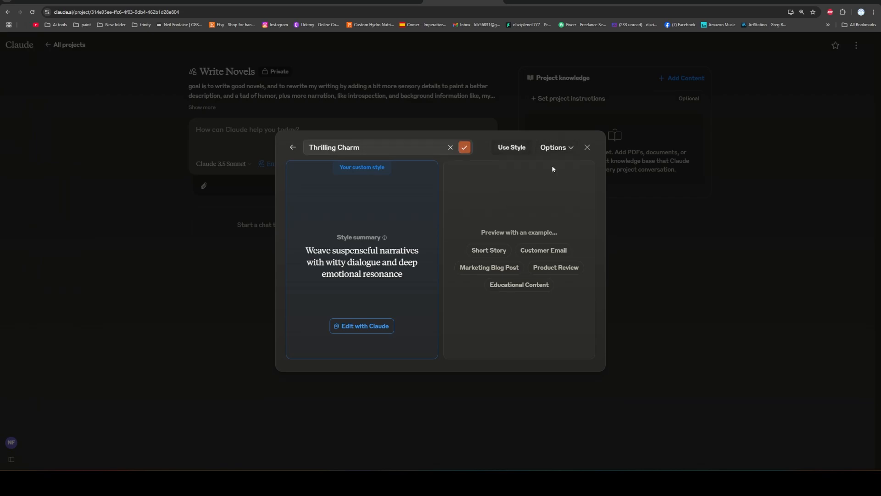
{"action": "triple_click", "coordinate": [370, 146]}
{"action": "key", "text": "BackSpace"}
{"action": "type", "text": "Koontz "}
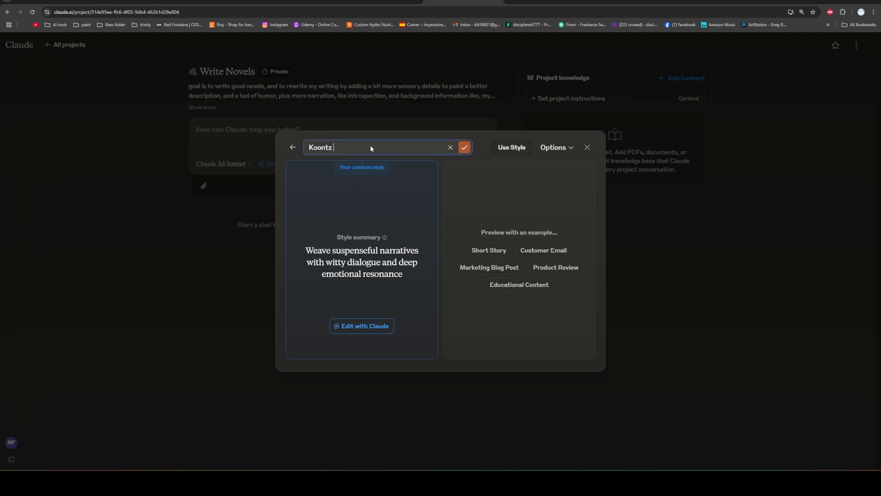
{"action": "type", "text": "meets Cabot"}
{"action": "key", "text": "Return"}
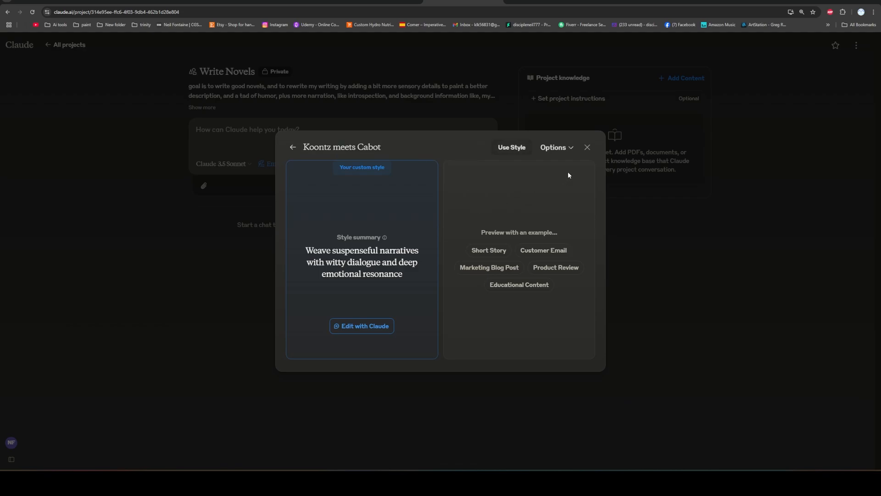
Manually append "A mix between Dean Koontz and Meg Cabot." to the end of the style's instructions and save the changes.
{"action": "left_click", "coordinate": [570, 147]}
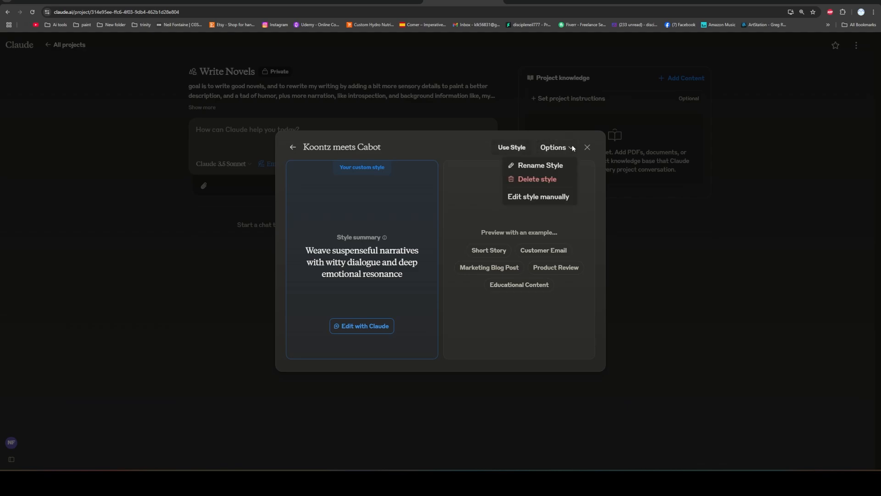
{"action": "left_click", "coordinate": [547, 198]}
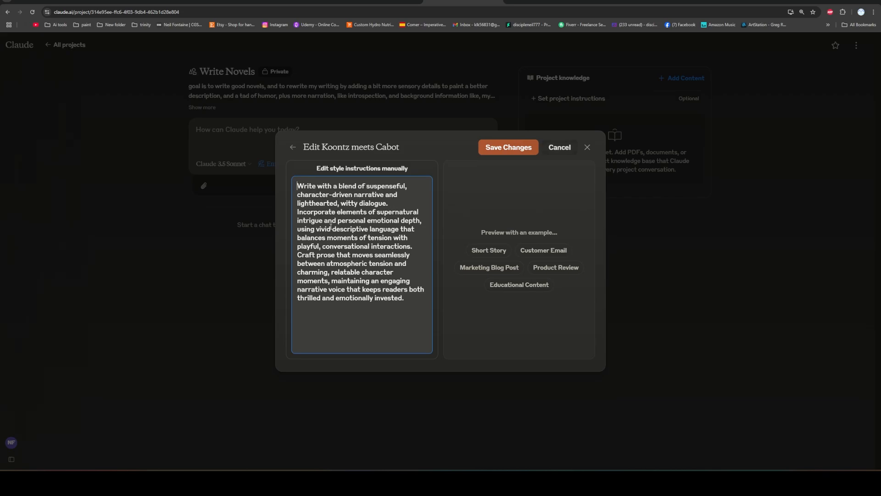
{"action": "left_click", "coordinate": [410, 300]}
{"action": "type", "text": "A mix bet"}
{"action": "type", "text": "ween Dean Koo"}
{"action": "type", "text": "ntz and"}
{"action": "type", "text": " Me"}
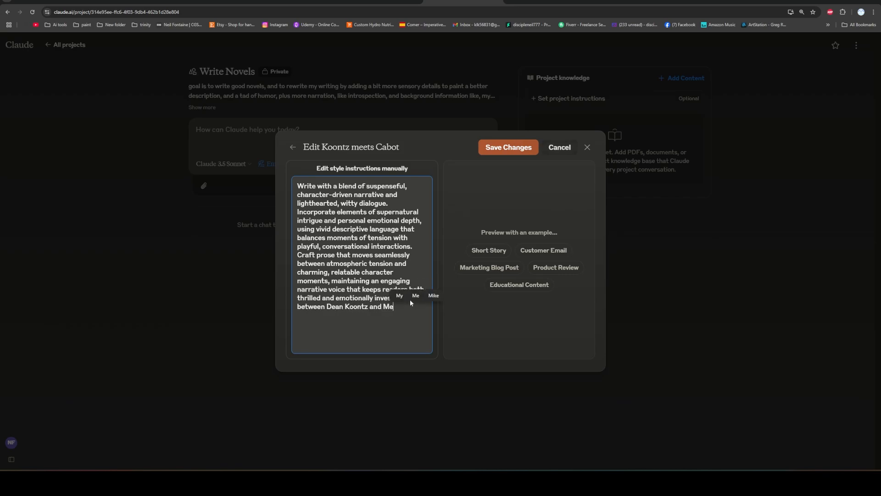
{"action": "type", "text": "g Cabot."}
{"action": "left_click", "coordinate": [513, 149]}
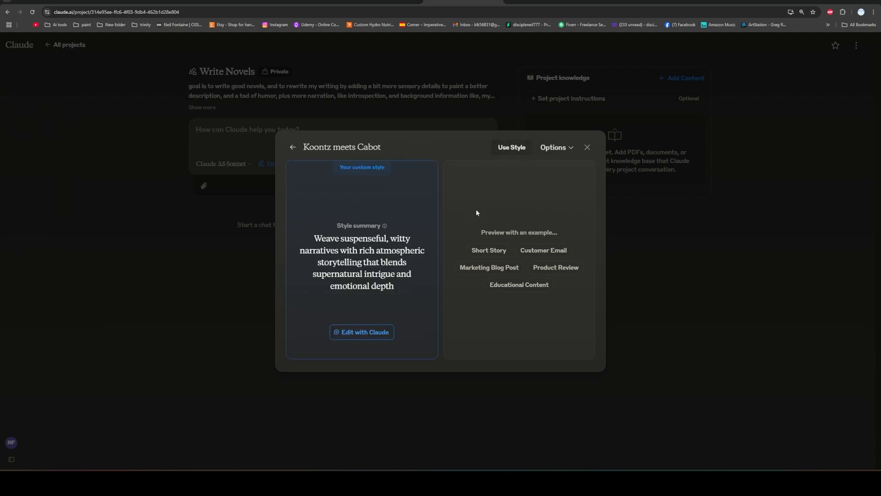
Leave the style editor and switch the project chat's writing style to Koontz meets Cabot.
{"action": "left_click", "coordinate": [380, 333]}
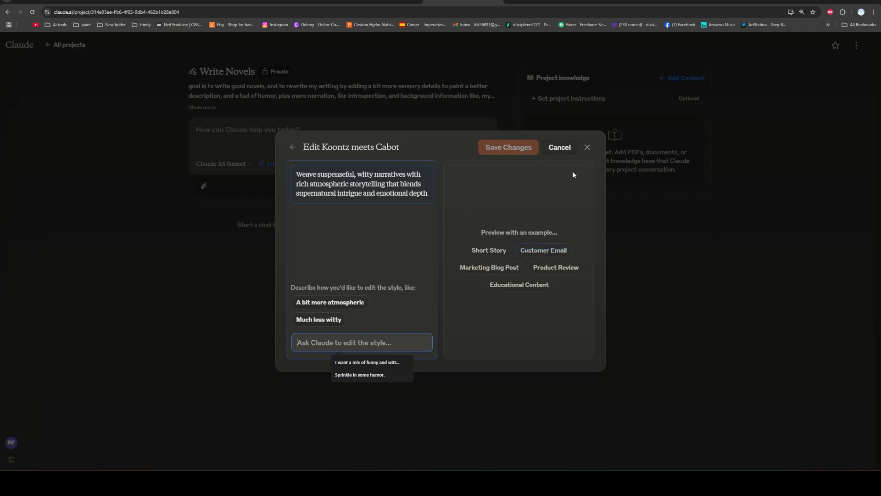
{"action": "left_click", "coordinate": [571, 147]}
{"action": "left_click", "coordinate": [587, 147]}
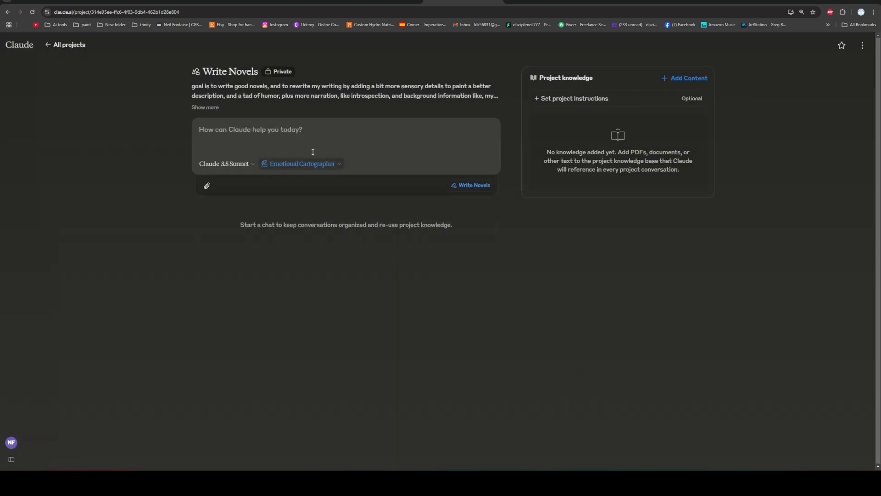
{"action": "left_click", "coordinate": [320, 171]}
{"action": "scroll", "coordinate": [271, 230], "scroll_direction": "down", "scroll_amount": 1}
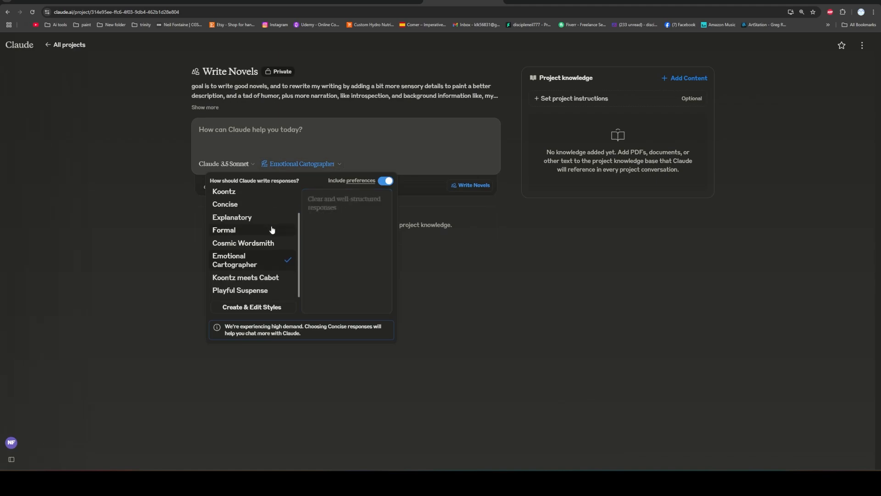
{"action": "left_click", "coordinate": [256, 278]}
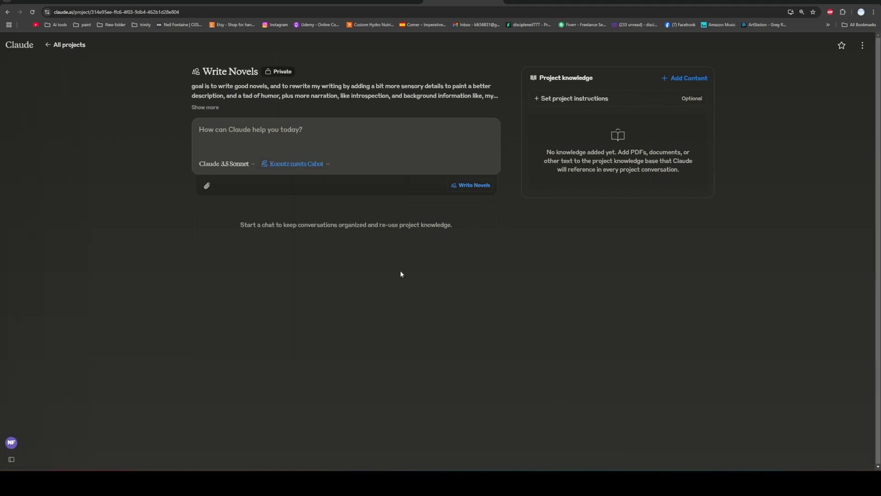
Switch to the Word manuscript and copy the scene from "On the high school campus" through the "raging ocean" paragraph.
{"action": "left_click", "coordinate": [398, 481]}
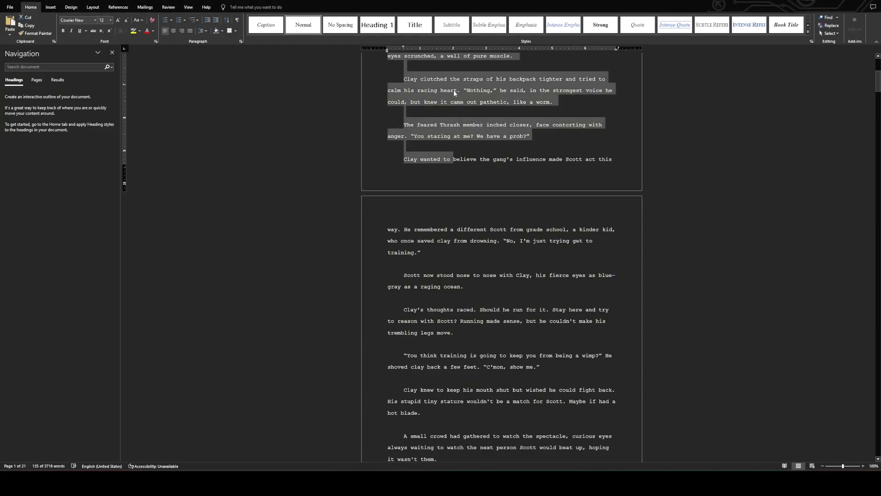
{"action": "scroll", "coordinate": [475, 201], "scroll_direction": "up", "scroll_amount": 5}
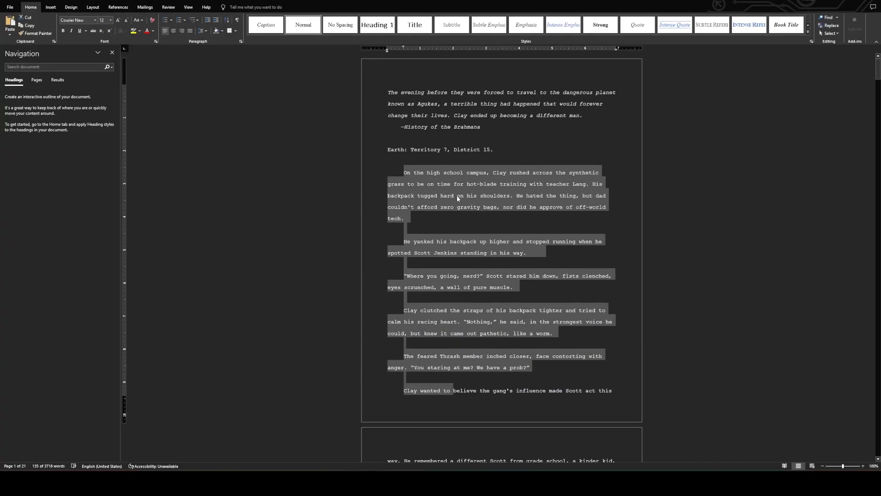
{"action": "left_click_drag", "start_coordinate": [406, 173], "coordinate": [466, 353]}
{"action": "right_click", "coordinate": [457, 310]}
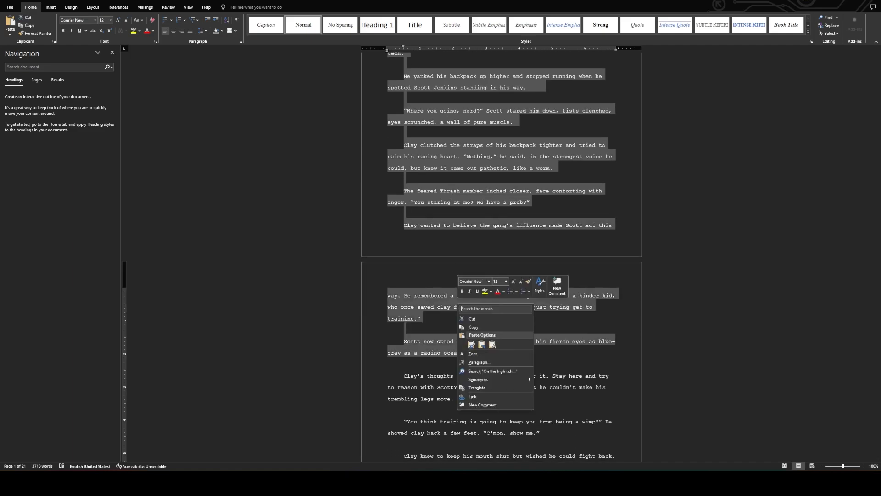
{"action": "left_click", "coordinate": [471, 327]}
Return to Claude, paste the copied scene into the Write Novels project chat and send it.
{"action": "key", "text": "alt+Tab"}
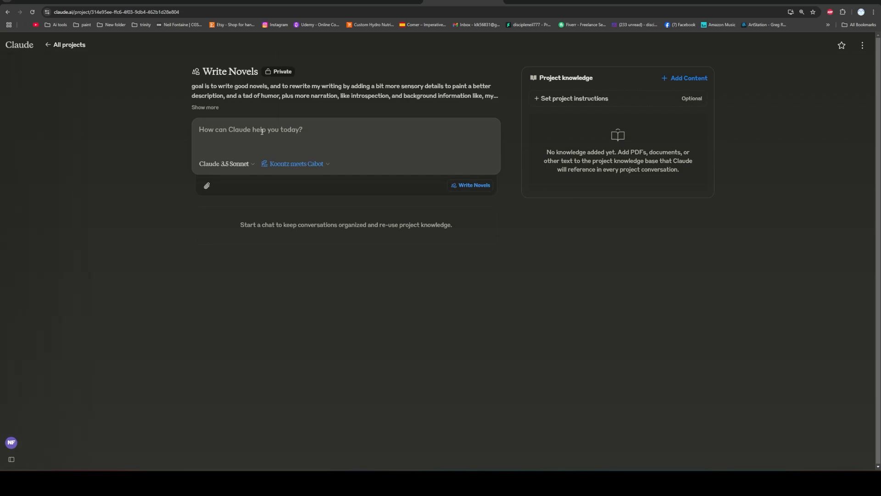
{"action": "key", "text": "ctrl+v"}
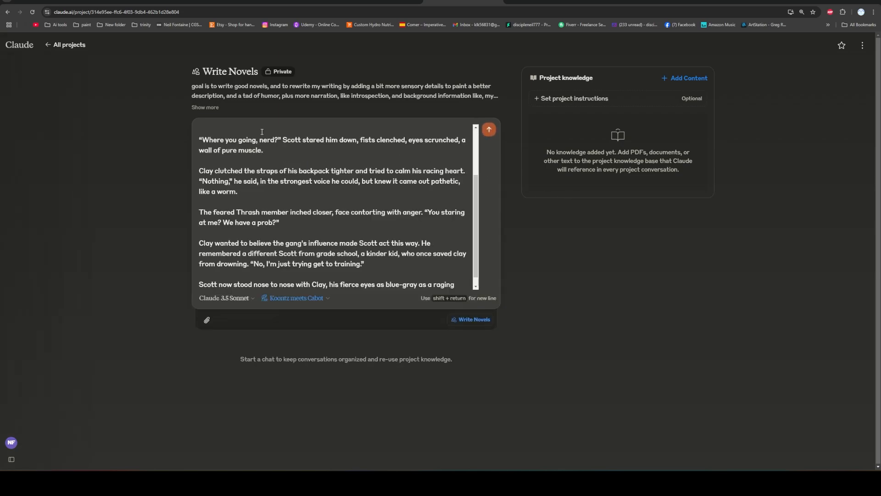
{"action": "scroll", "coordinate": [311, 159], "scroll_direction": "up", "scroll_amount": 3}
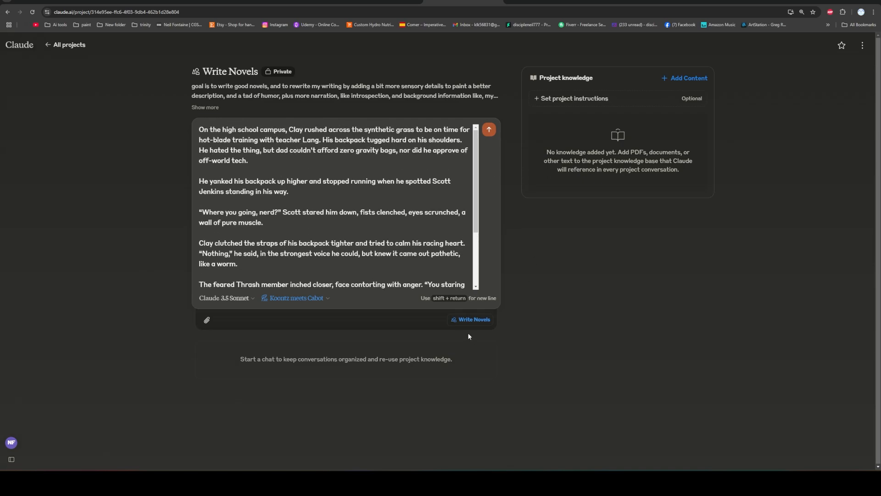
{"action": "left_click", "coordinate": [489, 130]}
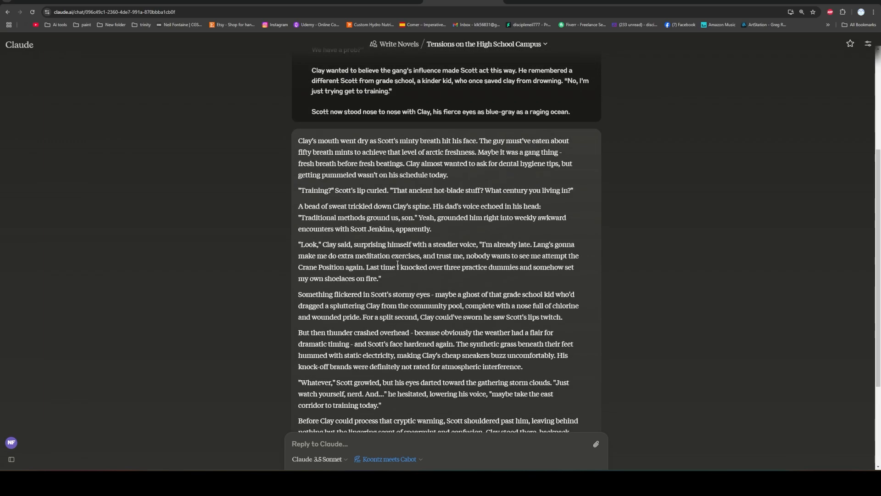
Review Claude's response to the scene and ask it to "write this in a new doc".
{"action": "scroll", "coordinate": [394, 266], "scroll_direction": "up", "scroll_amount": 3}
{"action": "scroll", "coordinate": [395, 264], "scroll_direction": "down", "scroll_amount": 4}
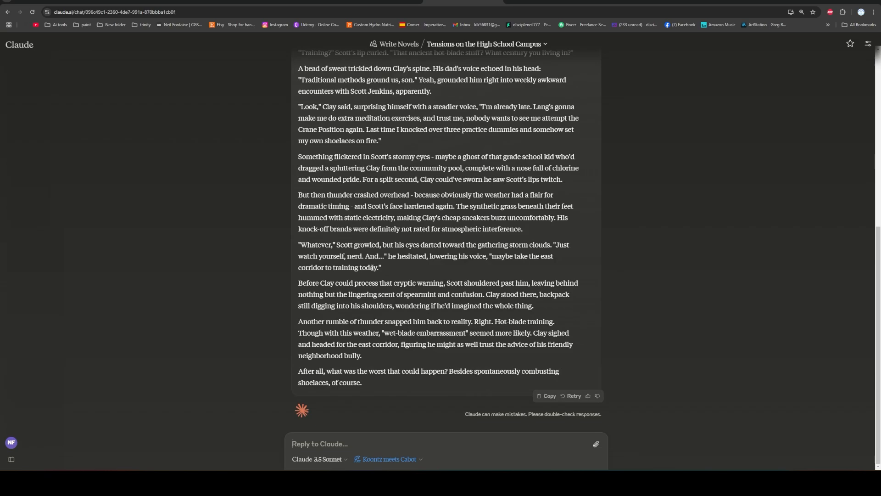
{"action": "scroll", "coordinate": [372, 268], "scroll_direction": "up", "scroll_amount": 2}
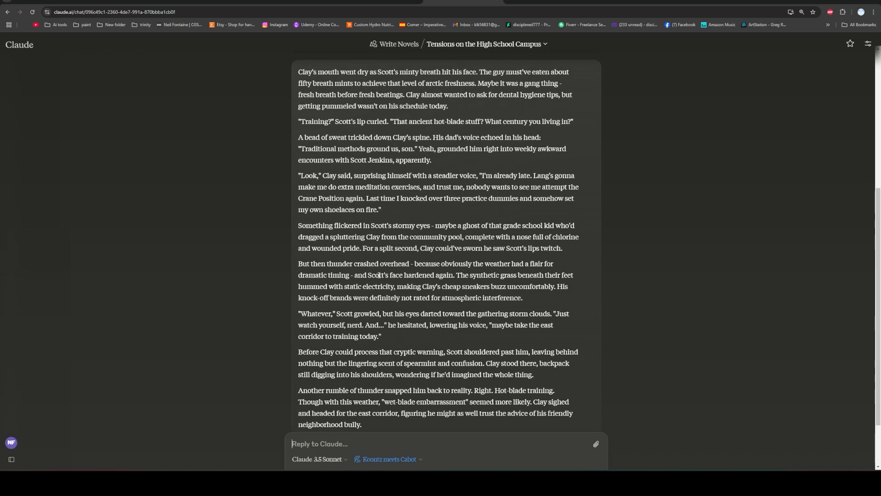
{"action": "scroll", "coordinate": [374, 271], "scroll_direction": "up", "scroll_amount": 2}
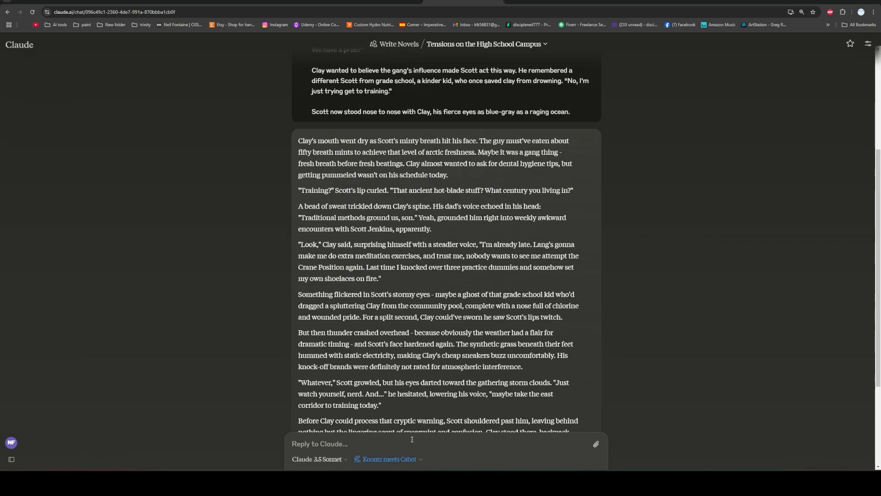
{"action": "type", "text": "write this in o"}
{"action": "type", "text": " new doc"}
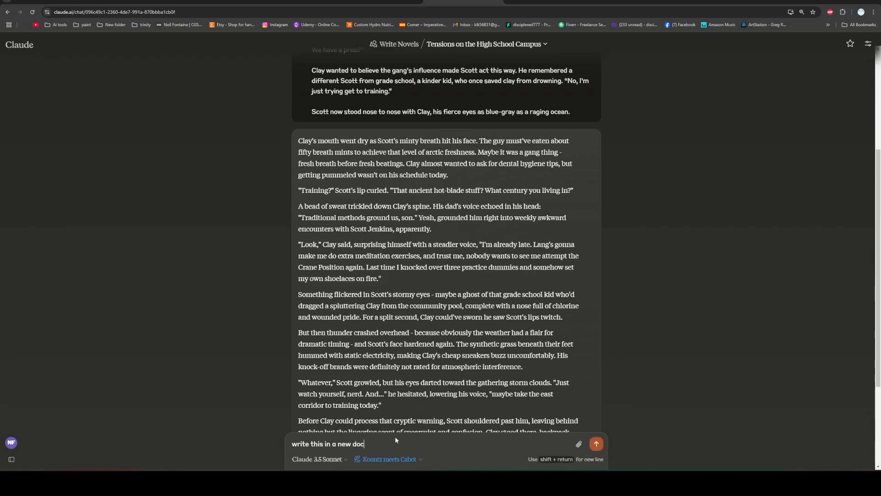
{"action": "key", "text": "Return"}
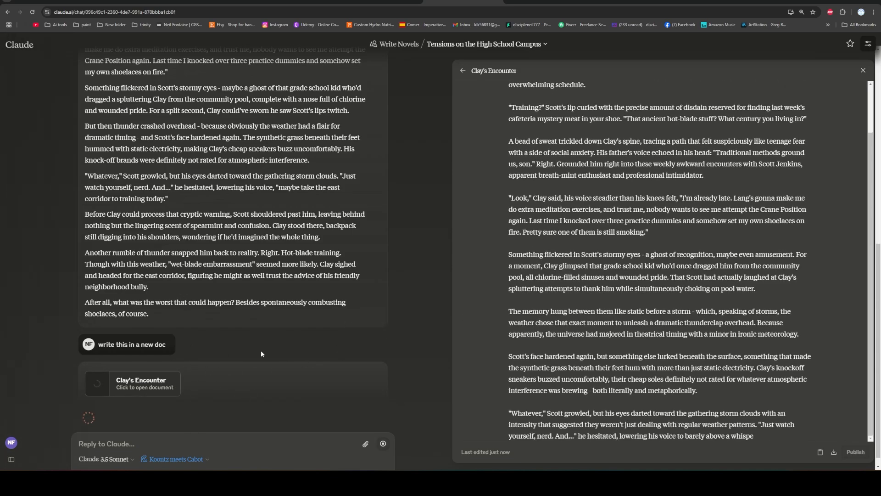
{"action": "scroll", "coordinate": [516, 262], "scroll_direction": "up", "scroll_amount": 3}
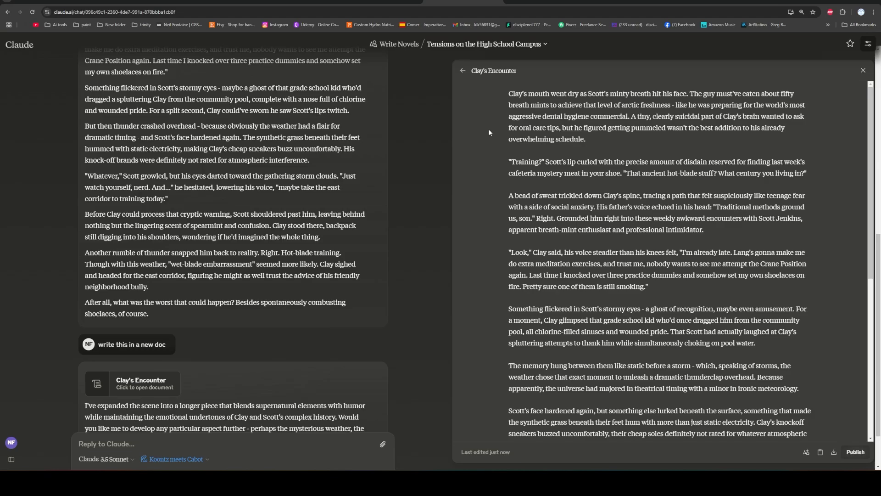
Compare the original scene with the Clay's Encounter document, and switch the chat's writing style to Emotional Cartographer.
{"action": "scroll", "coordinate": [306, 226], "scroll_direction": "up", "scroll_amount": 7}
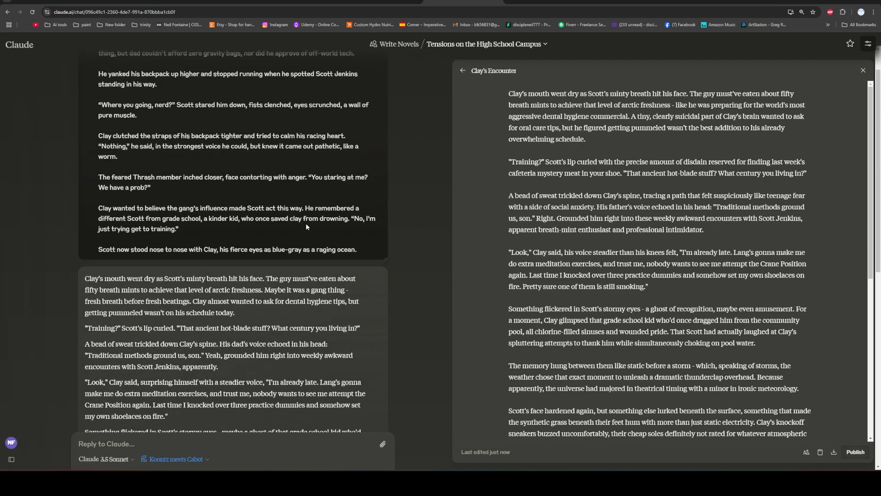
{"action": "scroll", "coordinate": [307, 226], "scroll_direction": "up", "scroll_amount": 1}
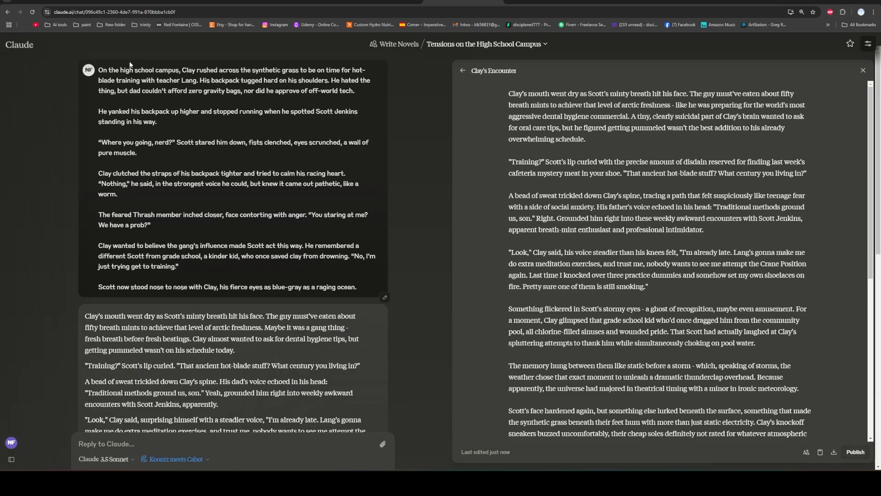
{"action": "scroll", "coordinate": [332, 201], "scroll_direction": "down", "scroll_amount": 15}
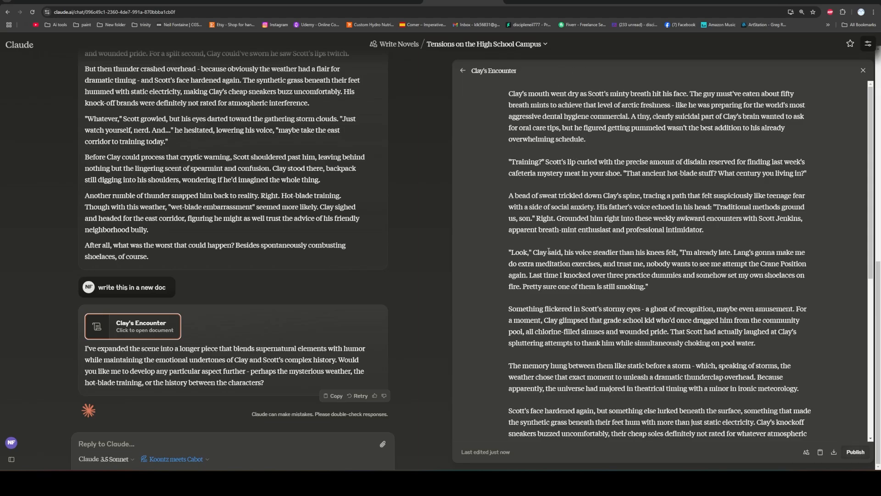
{"action": "scroll", "coordinate": [549, 251], "scroll_direction": "down", "scroll_amount": 6}
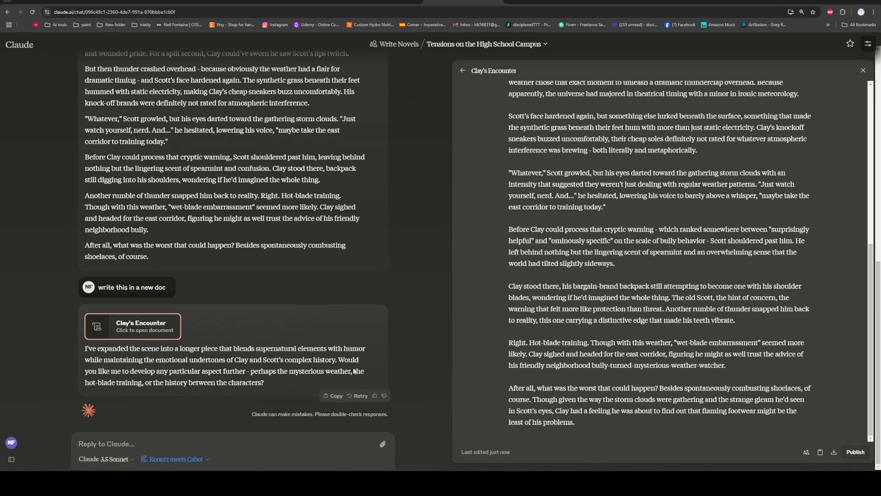
{"action": "left_click", "coordinate": [207, 461]}
{"action": "scroll", "coordinate": [133, 390], "scroll_direction": "down", "scroll_amount": 1}
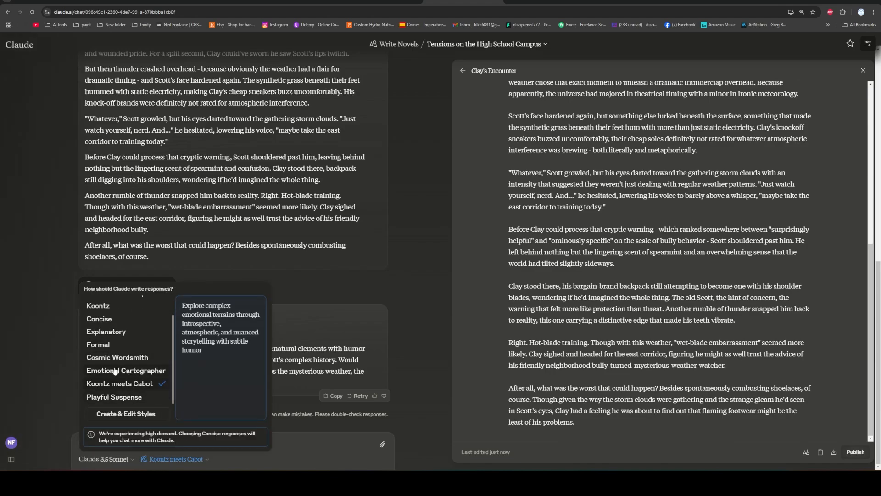
{"action": "left_click", "coordinate": [137, 371]}
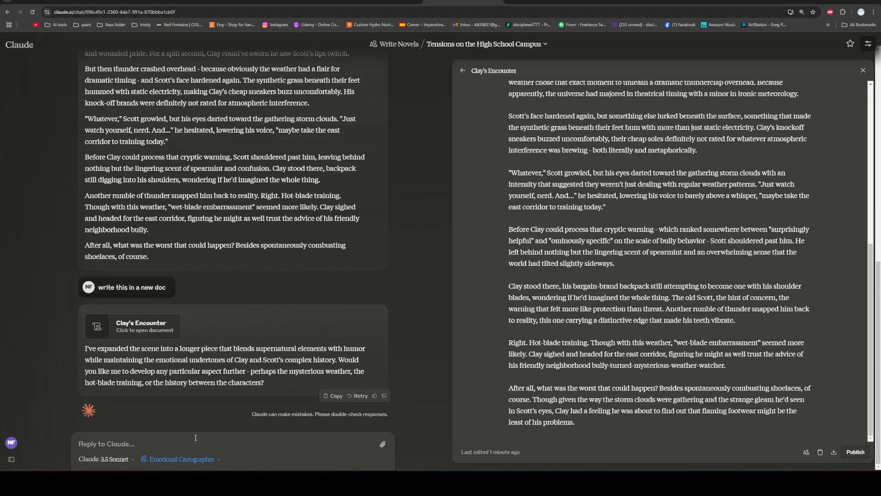
Paste the copied high school campus scene into the chat, send it, and read through the resulting version of Clay's Encounter.
{"action": "key", "text": "ctrl+v"}
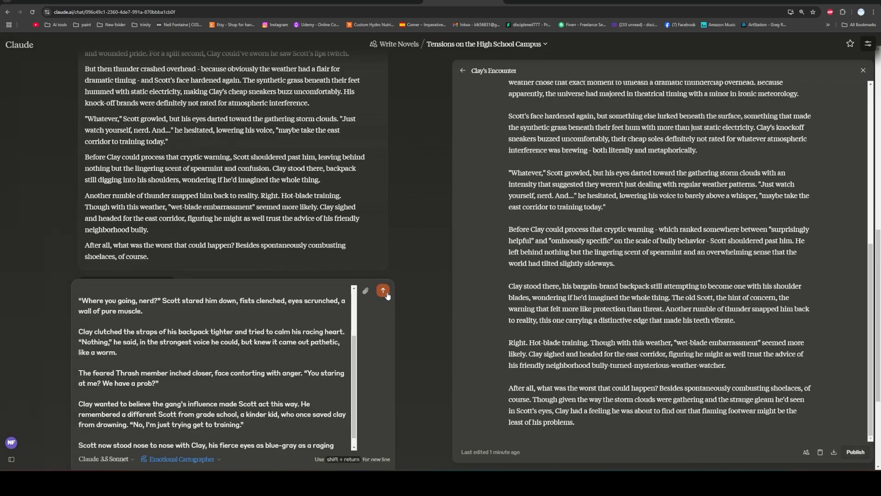
{"action": "left_click", "coordinate": [388, 295]}
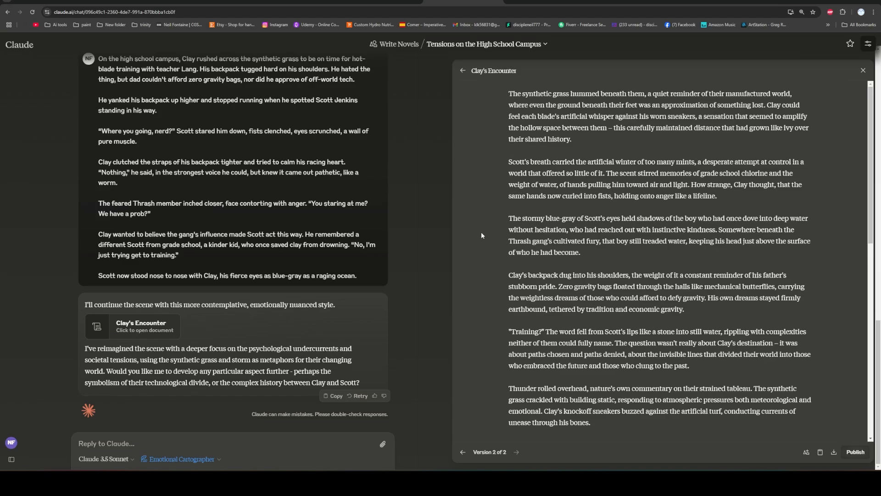
{"action": "scroll", "coordinate": [481, 233], "scroll_direction": "down", "scroll_amount": 8}
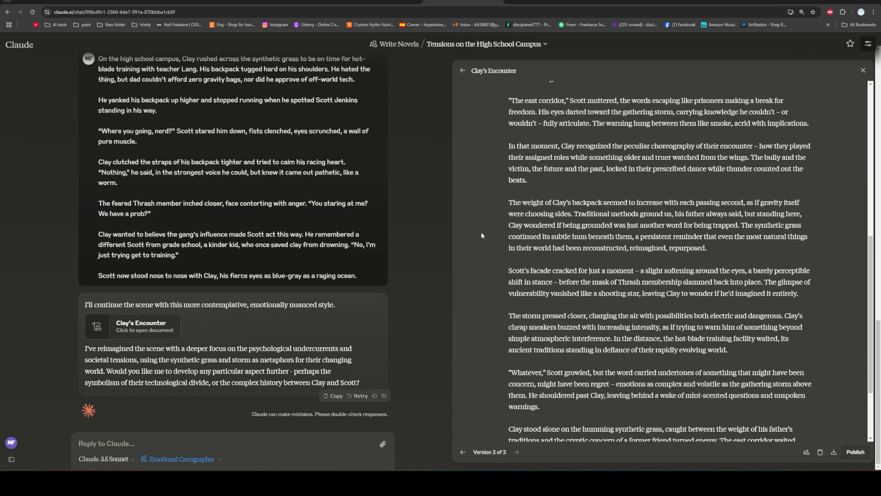
{"action": "scroll", "coordinate": [481, 234], "scroll_direction": "down", "scroll_amount": 2}
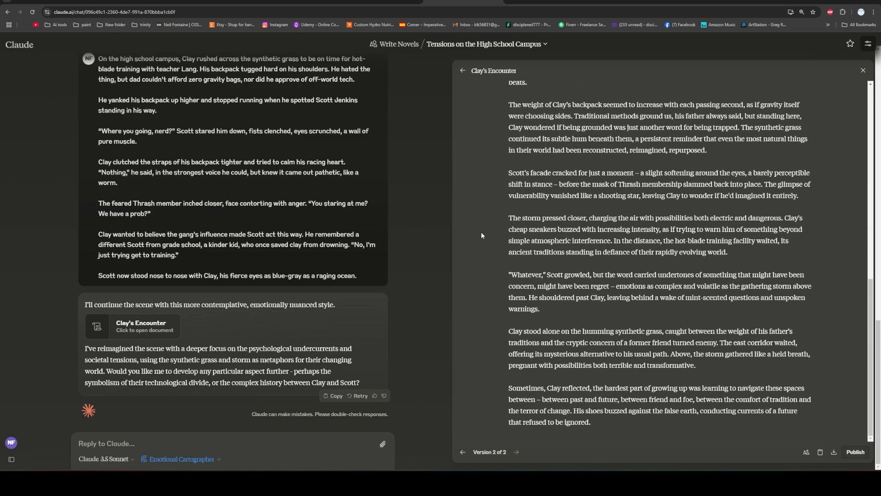
{"action": "scroll", "coordinate": [481, 236], "scroll_direction": "up", "scroll_amount": 5}
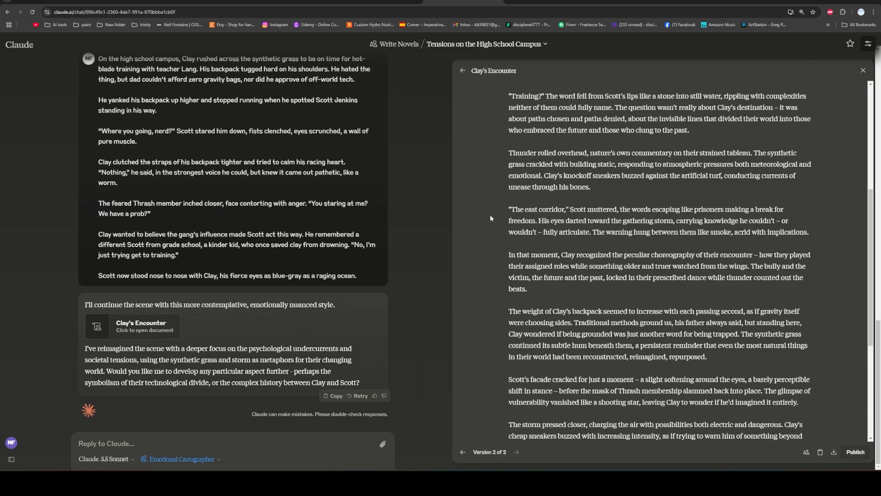
{"action": "scroll", "coordinate": [491, 219], "scroll_direction": "down", "scroll_amount": 5}
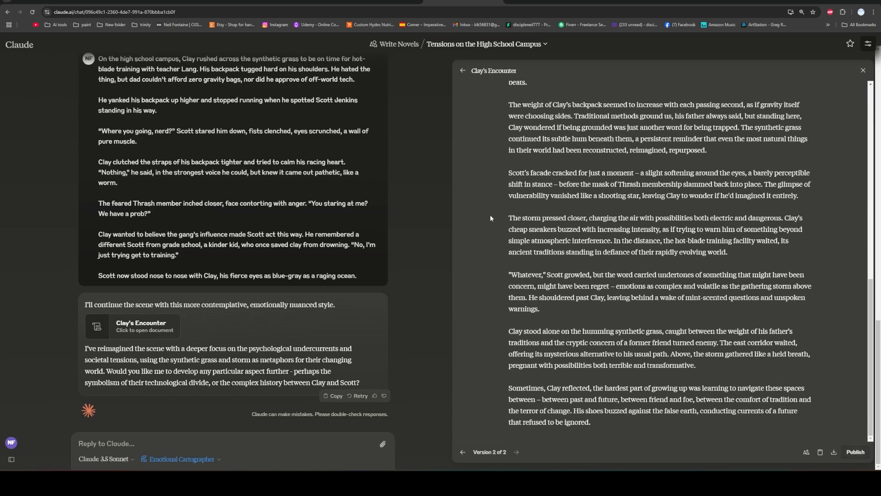
{"action": "scroll", "coordinate": [489, 214], "scroll_direction": "up", "scroll_amount": 10}
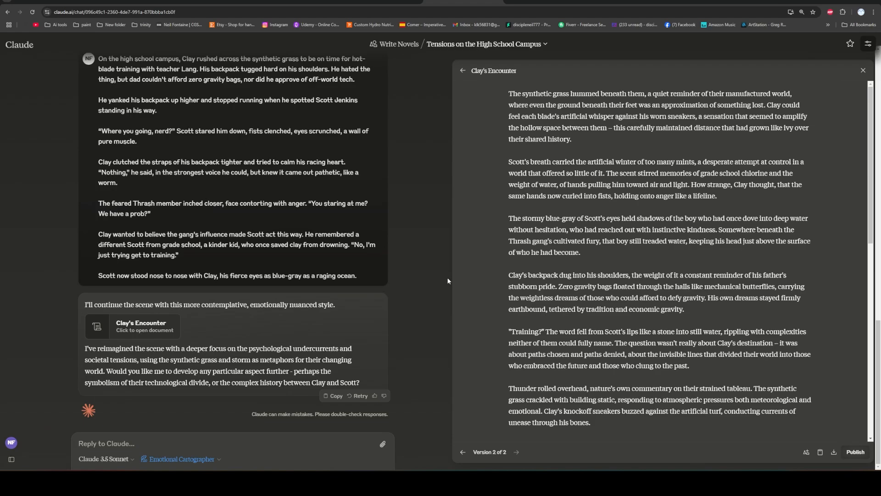
Switch to the Word manuscript to look over the original scene, and return to Claude.
{"action": "mouse_move", "coordinate": [382, 445]}
{"action": "key", "text": "alt+Tab"}
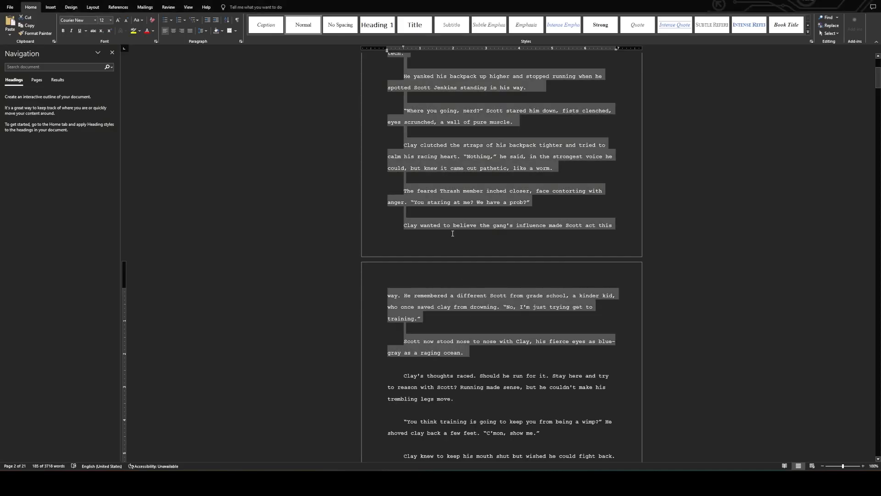
{"action": "scroll", "coordinate": [453, 233], "scroll_direction": "up", "scroll_amount": 5}
{"action": "scroll", "coordinate": [464, 136], "scroll_direction": "down", "scroll_amount": 5}
{"action": "key", "text": "alt+Tab"}
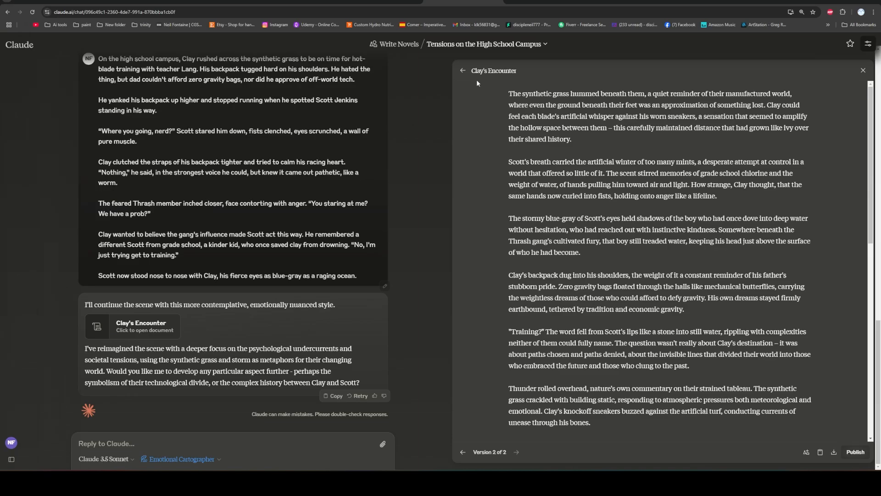
Switch to ChatGPT, open a new chat there for a look, and go back to the Claude chat.
{"action": "left_click", "coordinate": [545, 4]}
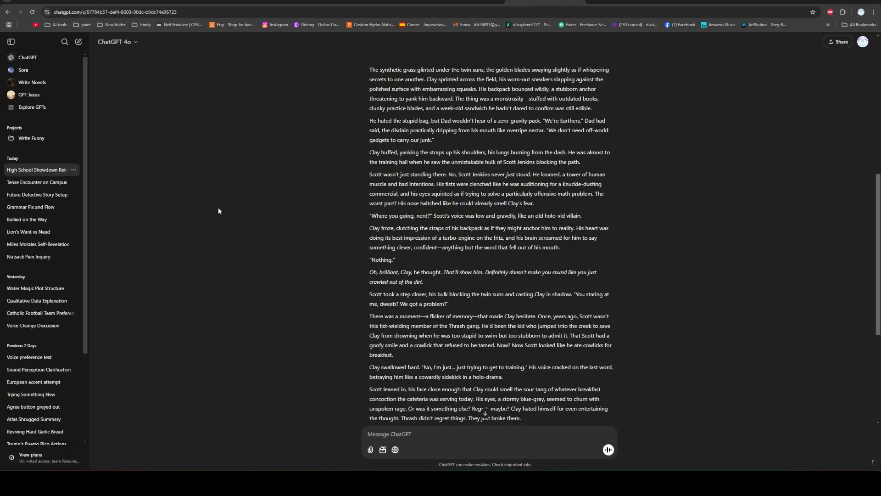
{"action": "left_click", "coordinate": [32, 58]}
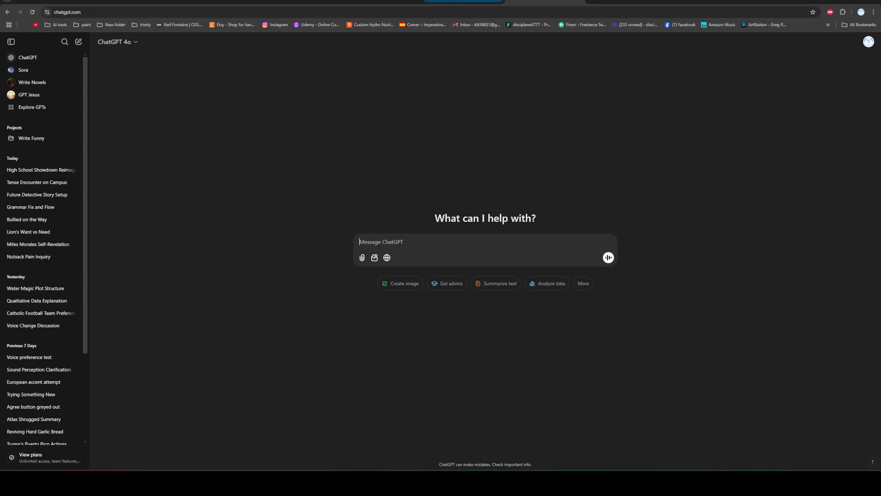
{"action": "left_click", "coordinate": [463, 1]}
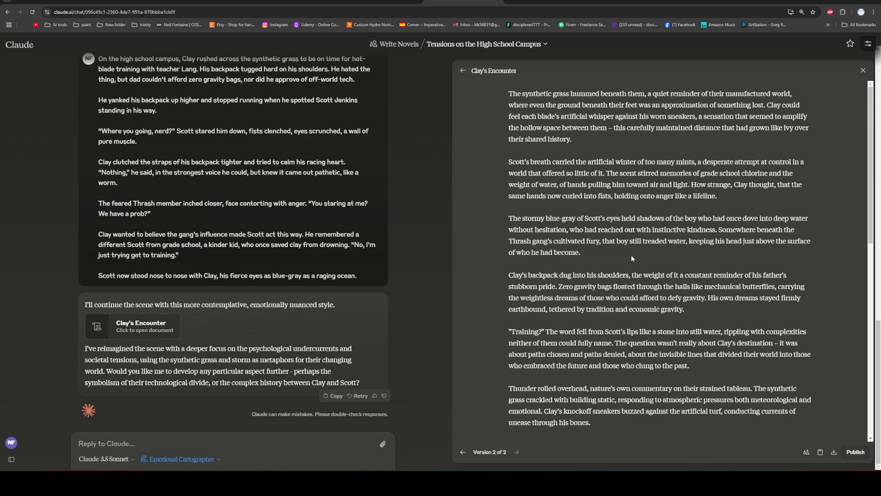
Read through the Emotional Cartographer version of Clay's Encounter and copy its entire text.
{"action": "scroll", "coordinate": [576, 198], "scroll_direction": "down", "scroll_amount": 2}
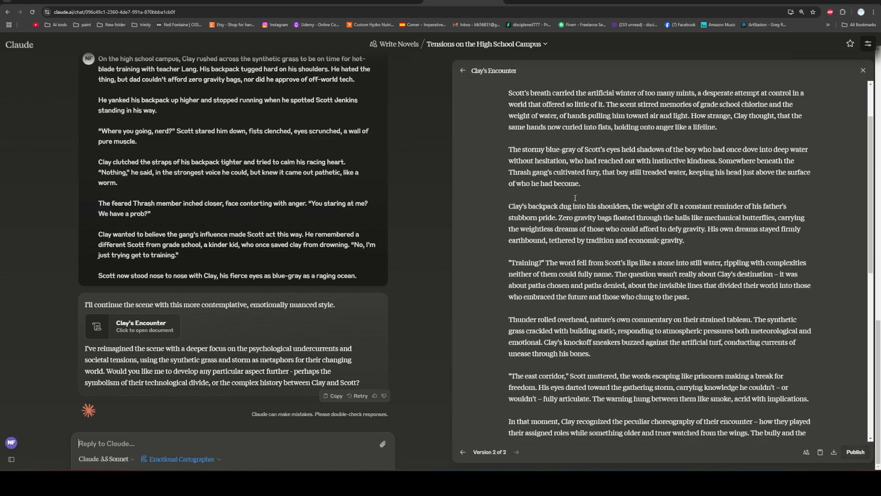
{"action": "scroll", "coordinate": [682, 245], "scroll_direction": "down", "scroll_amount": 3}
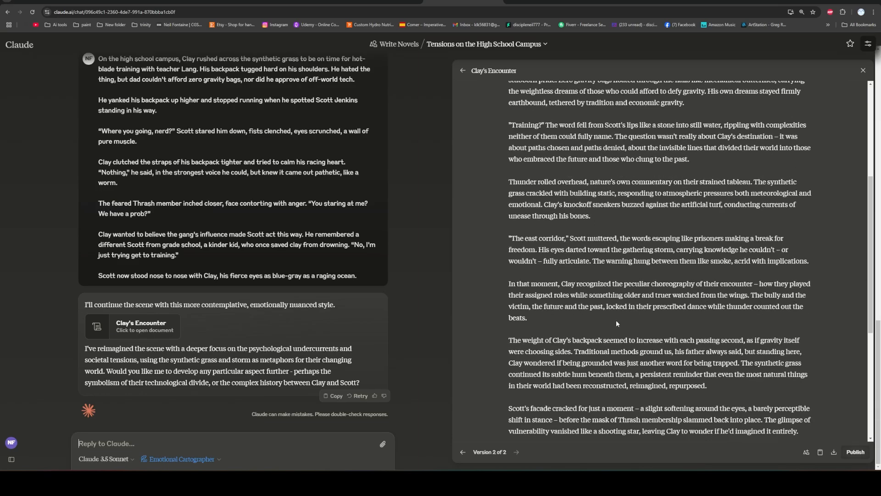
{"action": "scroll", "coordinate": [616, 321], "scroll_direction": "down", "scroll_amount": 5}
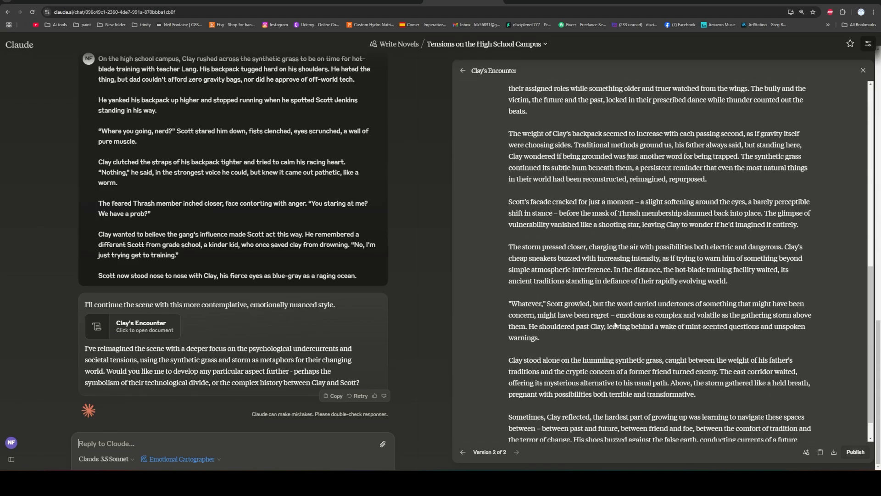
{"action": "scroll", "coordinate": [616, 326], "scroll_direction": "down", "scroll_amount": 1}
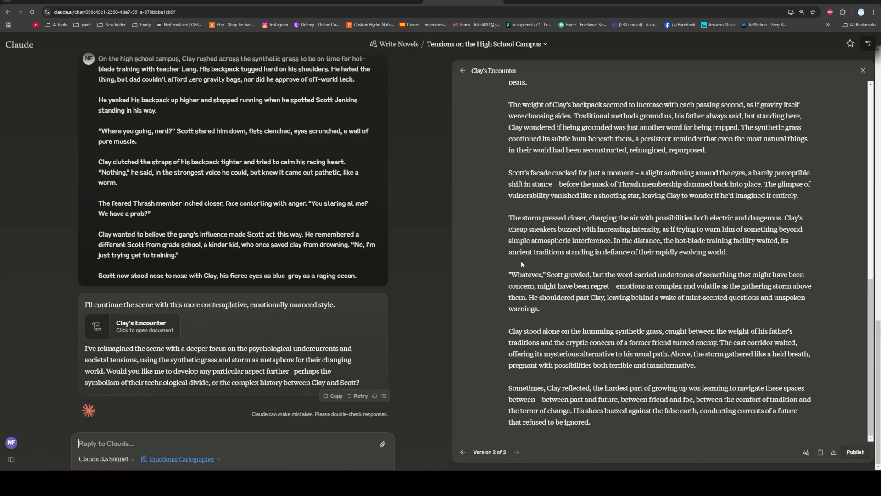
{"action": "scroll", "coordinate": [502, 253], "scroll_direction": "up", "scroll_amount": 10}
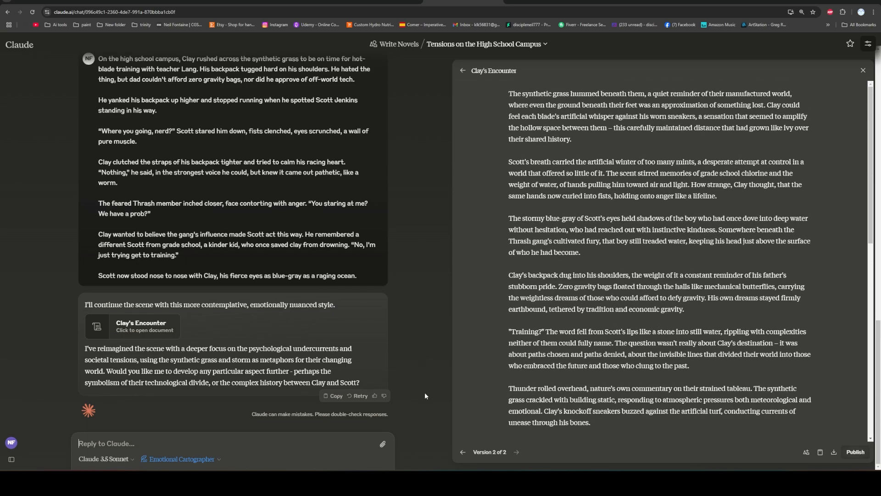
{"action": "left_click_drag", "start_coordinate": [510, 105], "coordinate": [592, 423]}
{"action": "key", "text": "ctrl+c"}
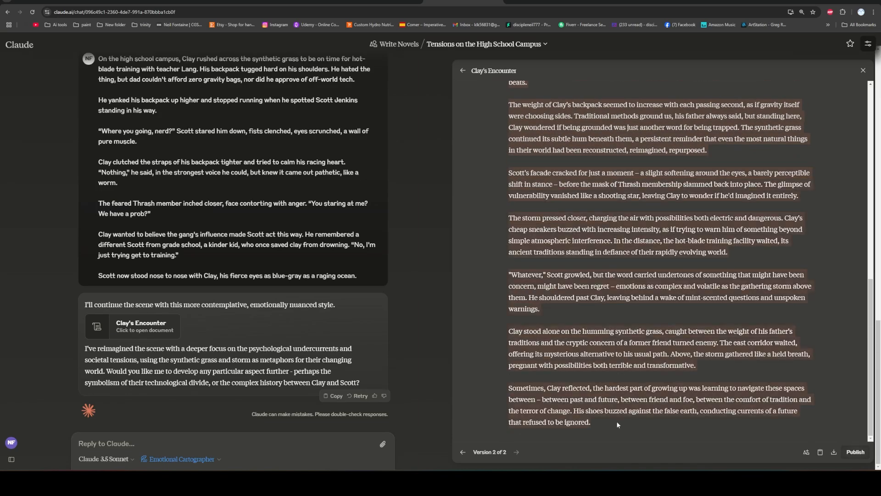
{"action": "right_click", "coordinate": [594, 345]}
{"action": "left_click", "coordinate": [606, 351]}
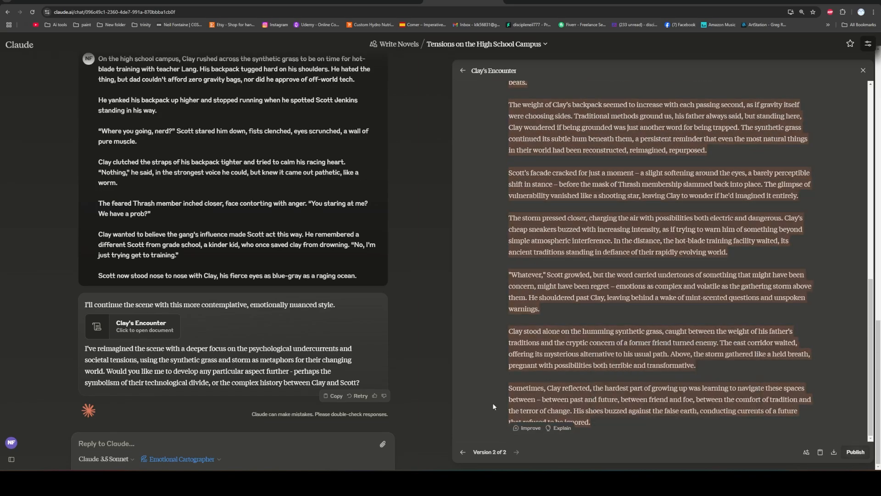
Switch to the Word manuscript and replace the selected high school campus scene with the copied Clay's Encounter text.
{"action": "key", "text": "alt+Tab"}
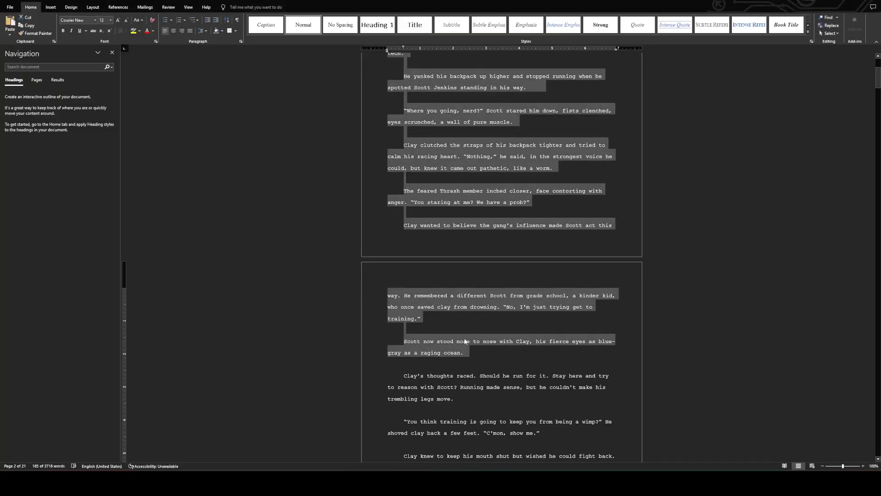
{"action": "scroll", "coordinate": [518, 144], "scroll_direction": "up", "scroll_amount": 4}
{"action": "scroll", "coordinate": [469, 333], "scroll_direction": "down", "scroll_amount": 5}
{"action": "scroll", "coordinate": [468, 333], "scroll_direction": "up", "scroll_amount": 2}
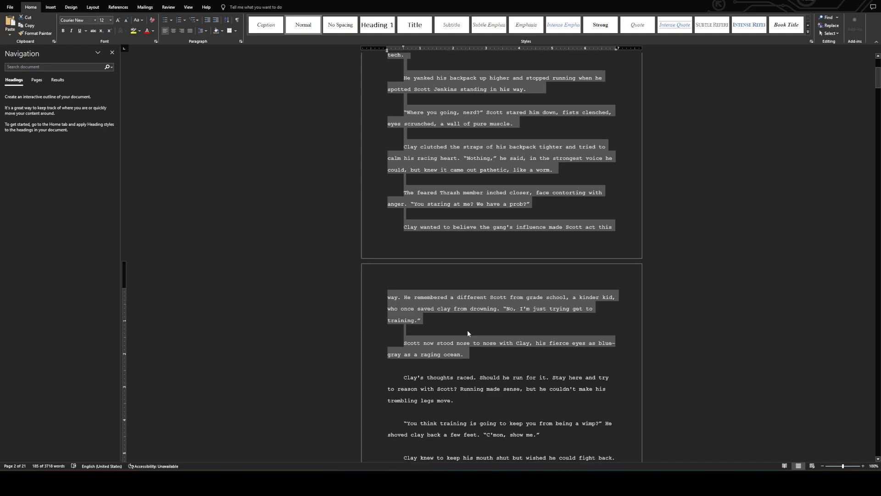
{"action": "right_click", "coordinate": [446, 203]}
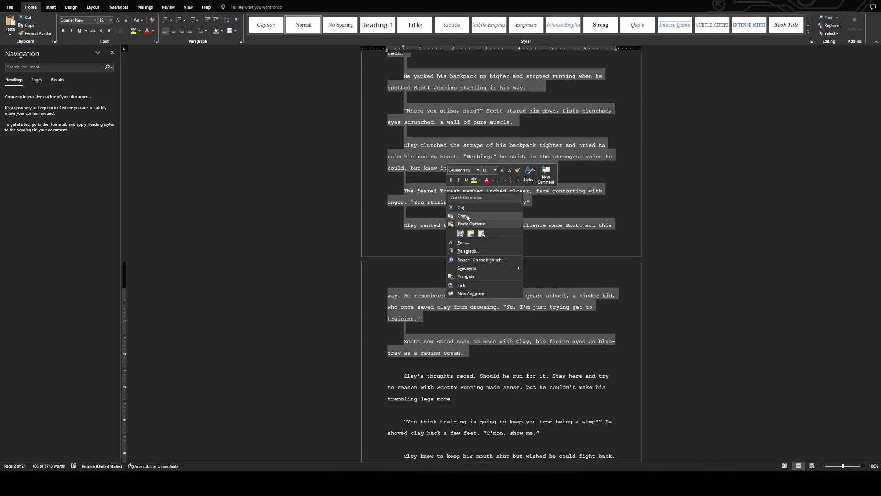
{"action": "left_click", "coordinate": [470, 233]}
Select the manuscript passage from "Clay's thoughts raced" through "tasted of copper" below the pasted scene.
{"action": "scroll", "coordinate": [474, 237], "scroll_direction": "down", "scroll_amount": 4}
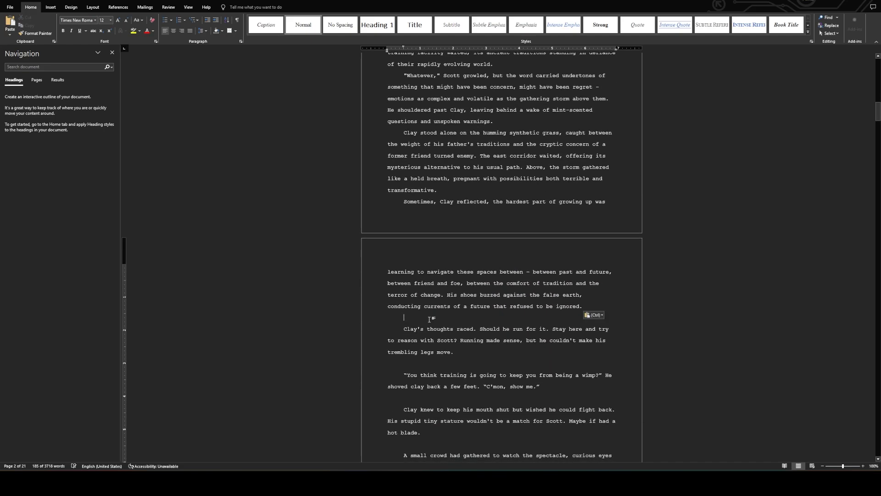
{"action": "scroll", "coordinate": [404, 263], "scroll_direction": "down", "scroll_amount": 2}
{"action": "left_click_drag", "start_coordinate": [404, 263], "coordinate": [511, 361]}
{"action": "scroll", "coordinate": [456, 298], "scroll_direction": "down", "scroll_amount": 8}
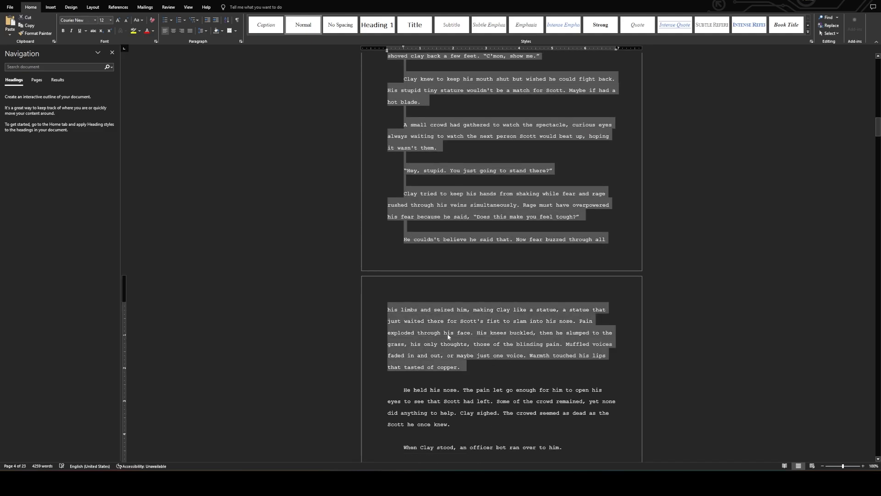
{"action": "key", "text": "ctrl+v"}
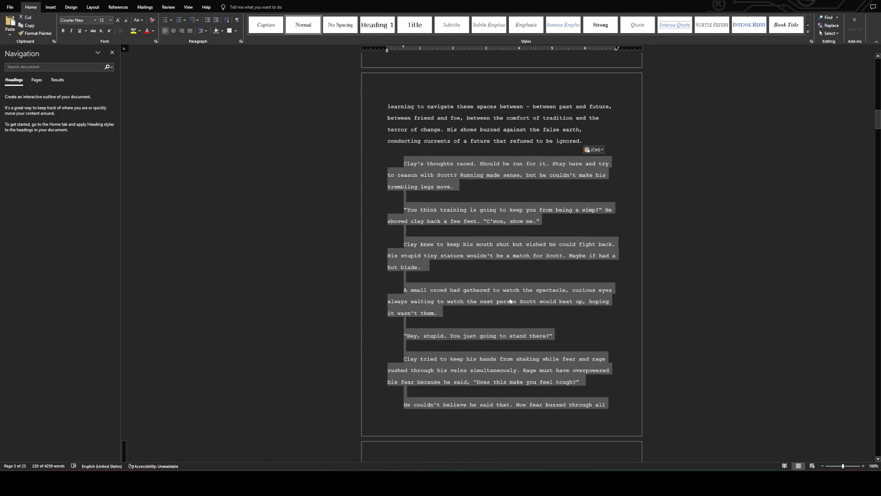
Look over the pasted scene in the manuscript, undo its insertion, and return to the Clay's Encounter document in Claude.
{"action": "scroll", "coordinate": [498, 287], "scroll_direction": "up", "scroll_amount": 12}
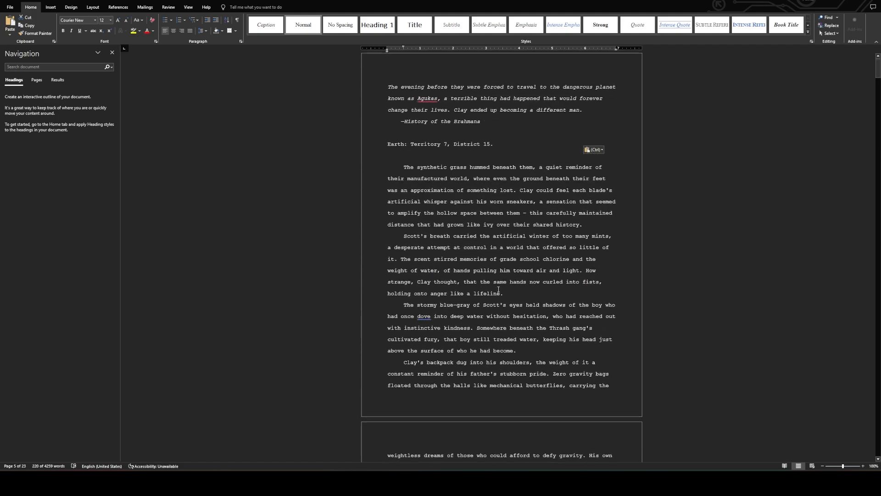
{"action": "scroll", "coordinate": [488, 251], "scroll_direction": "down", "scroll_amount": 3}
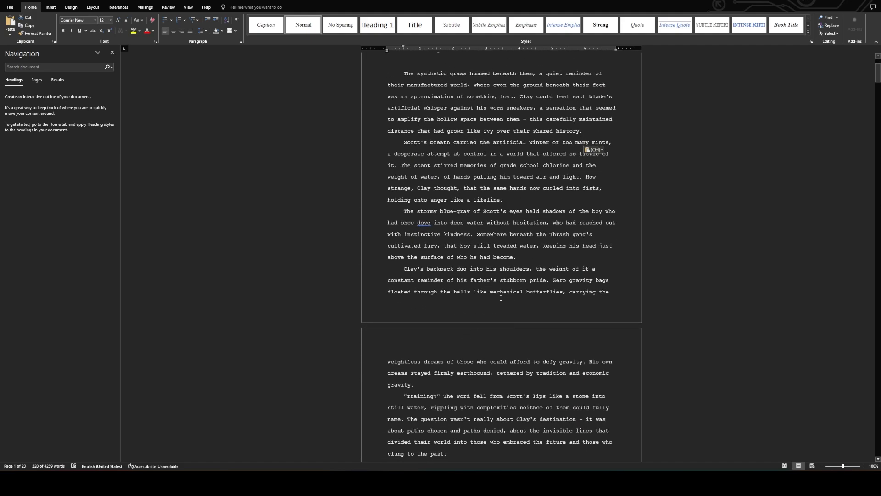
{"action": "key", "text": "ctrl+z"}
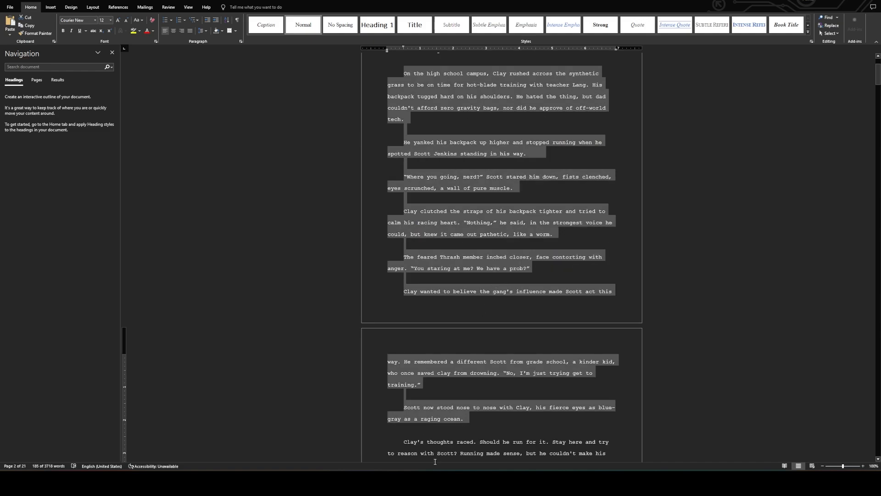
{"action": "left_click", "coordinate": [433, 482]}
{"action": "scroll", "coordinate": [564, 306], "scroll_direction": "up", "scroll_amount": 9}
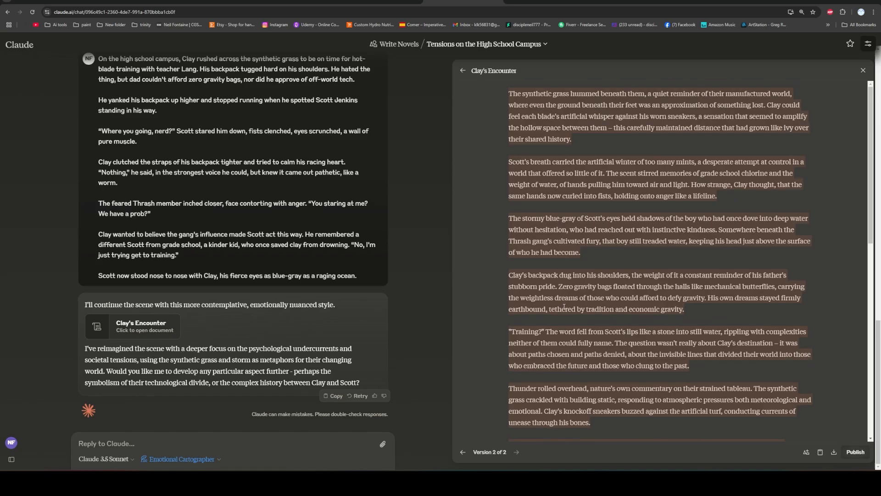
Ask Claude for a shorter version of Clay's Encounter with the message "nice. Rewrite that a little shorter.".
{"action": "scroll", "coordinate": [564, 306], "scroll_direction": "down", "scroll_amount": 10}
{"action": "scroll", "coordinate": [546, 264], "scroll_direction": "up", "scroll_amount": 8}
{"action": "left_click", "coordinate": [257, 439]}
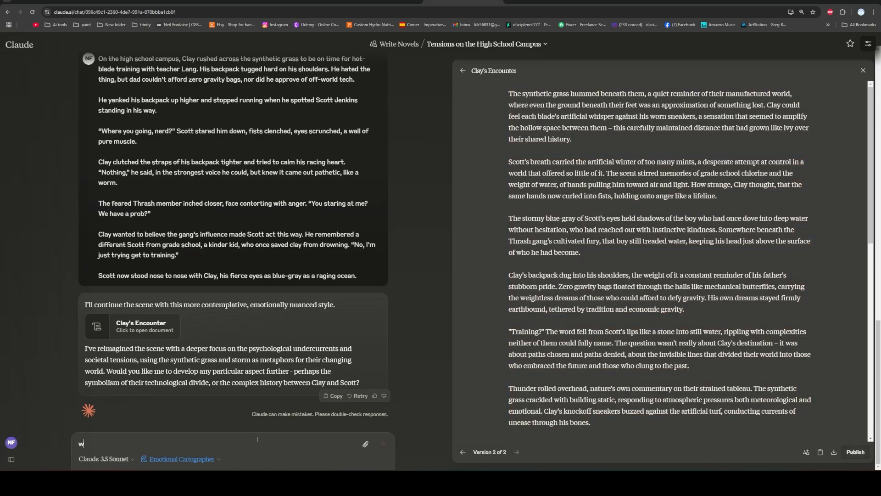
{"action": "type", "text": "nice. rewr"}
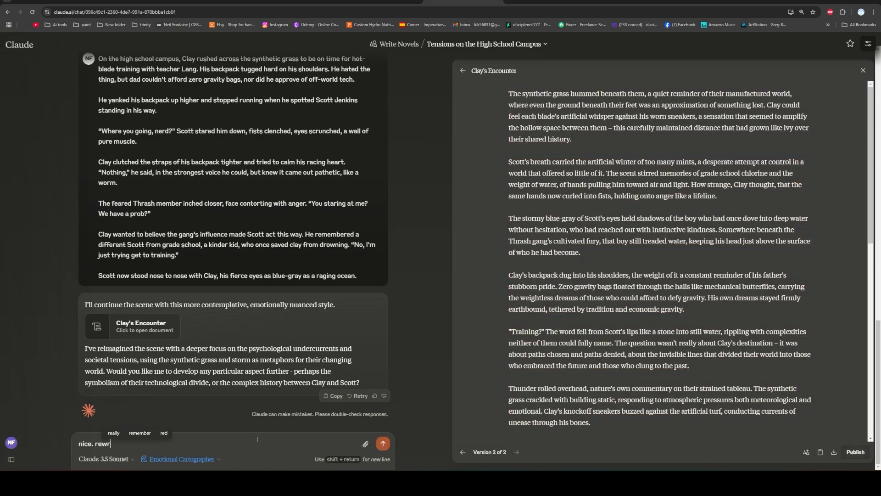
{"action": "key", "text": "BackSpace"}
{"action": "type", "text": "Rewrite that a li"}
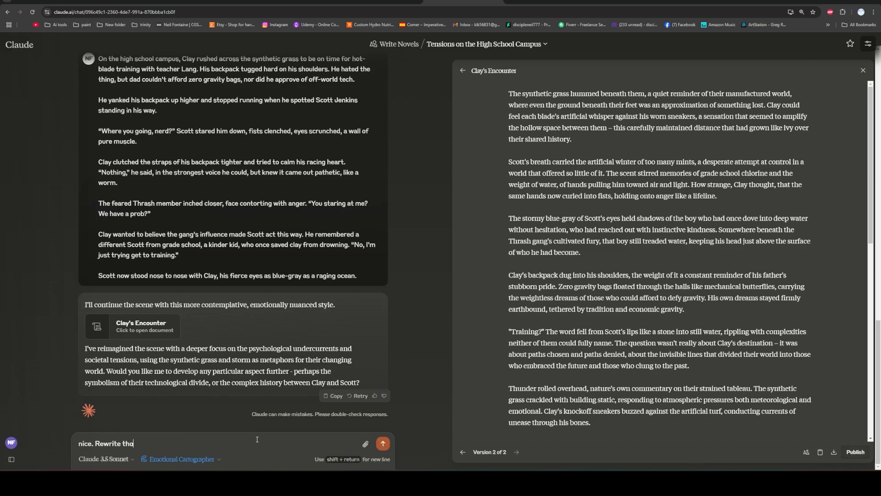
{"action": "type", "text": "ttle shorter."}
{"action": "key", "text": "Return"}
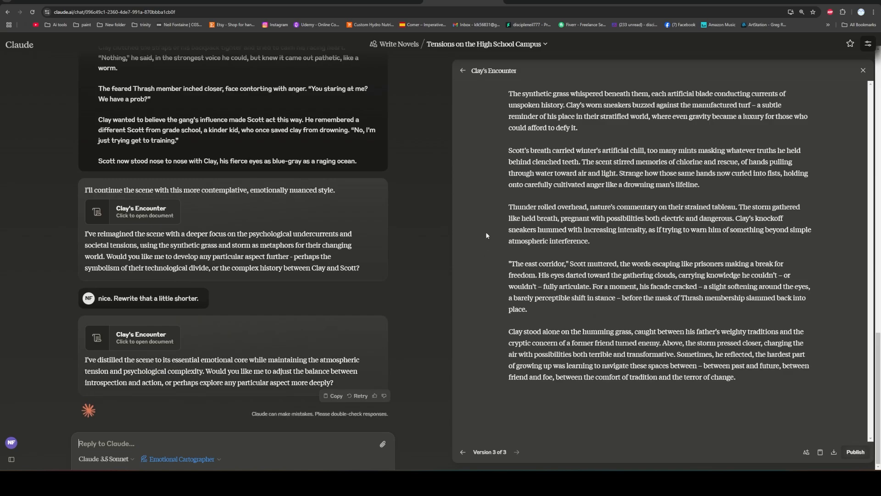
Start a new chat assigned to the Write Novels project and set its writing style to Playful Suspense.
{"action": "scroll", "coordinate": [248, 184], "scroll_direction": "up", "scroll_amount": 7}
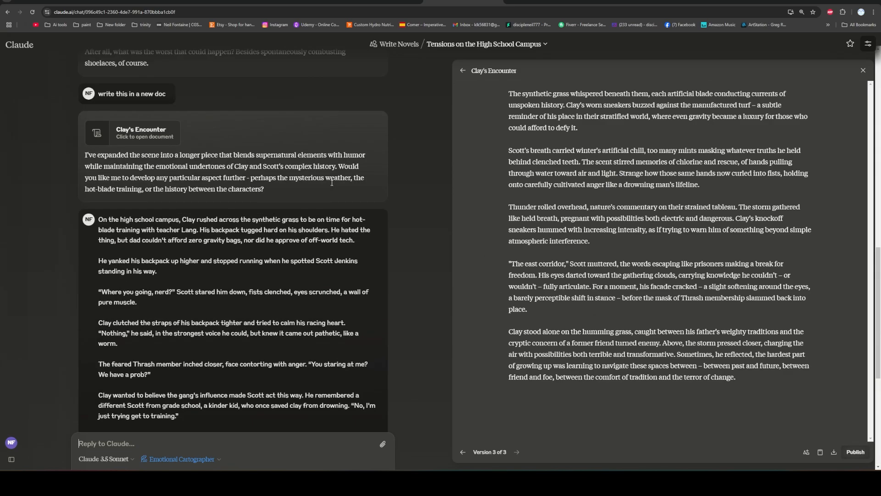
{"action": "scroll", "coordinate": [246, 164], "scroll_direction": "down", "scroll_amount": 4}
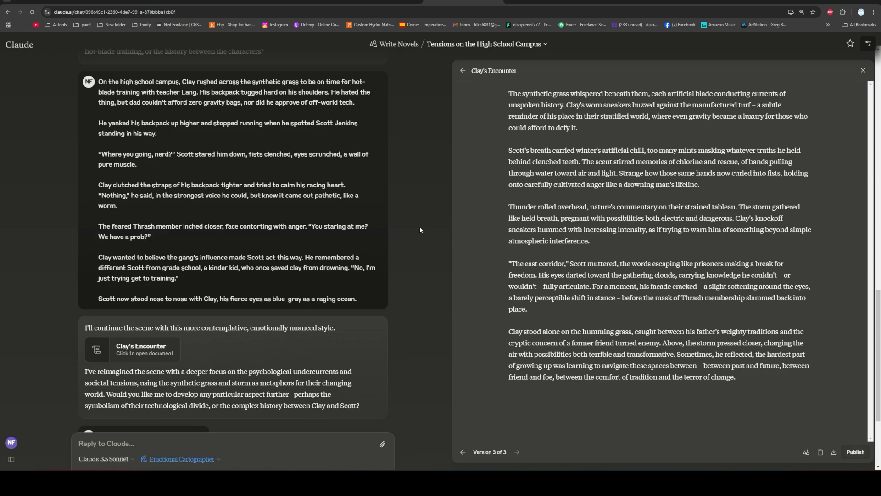
{"action": "scroll", "coordinate": [390, 290], "scroll_direction": "down", "scroll_amount": 3}
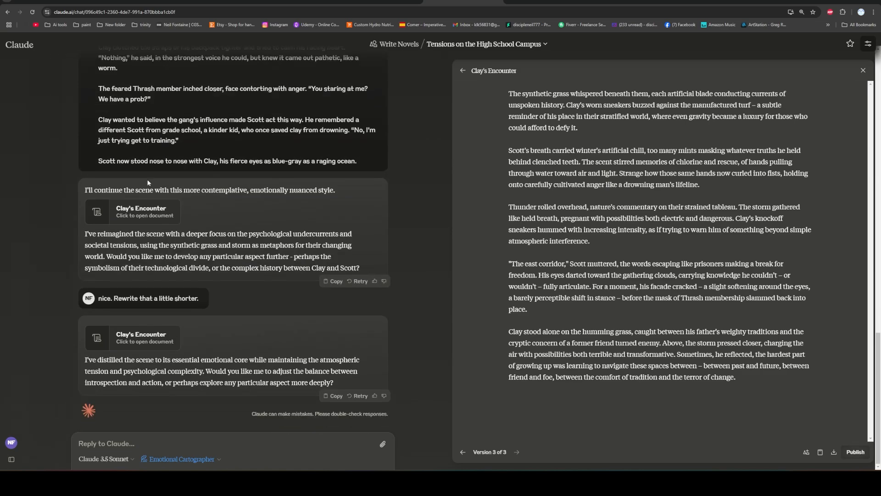
{"action": "left_click", "coordinate": [23, 45]}
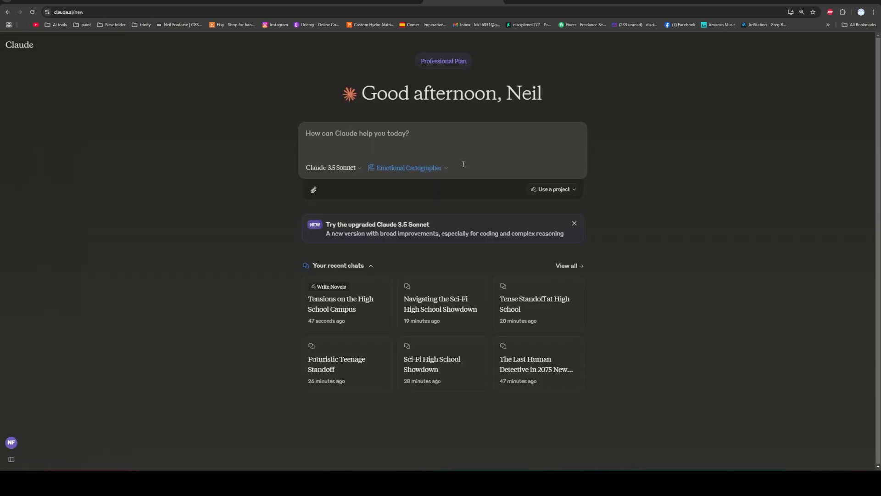
{"action": "left_click", "coordinate": [571, 190]}
{"action": "left_click", "coordinate": [384, 204]}
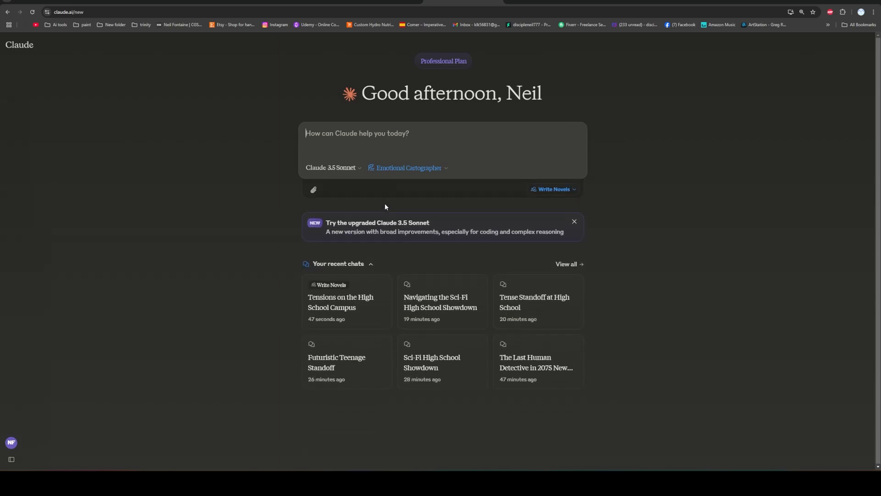
{"action": "left_click", "coordinate": [445, 168]}
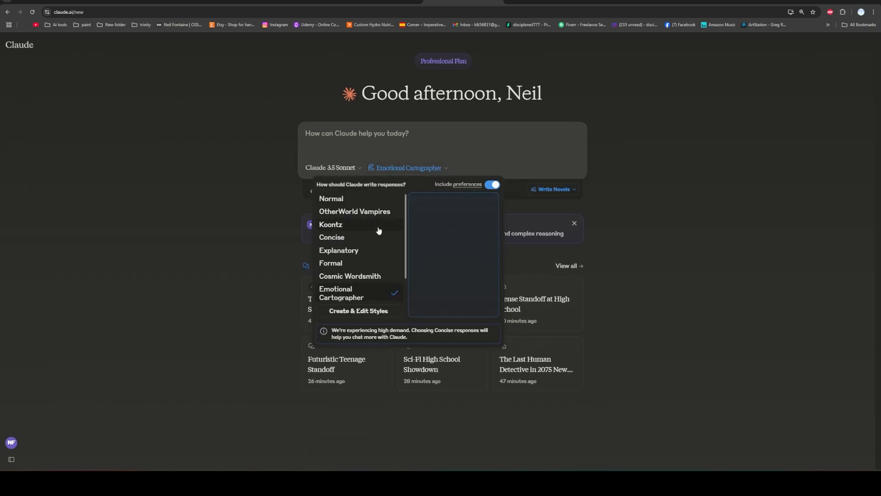
{"action": "scroll", "coordinate": [363, 239], "scroll_direction": "down", "scroll_amount": 1}
{"action": "left_click", "coordinate": [349, 294]}
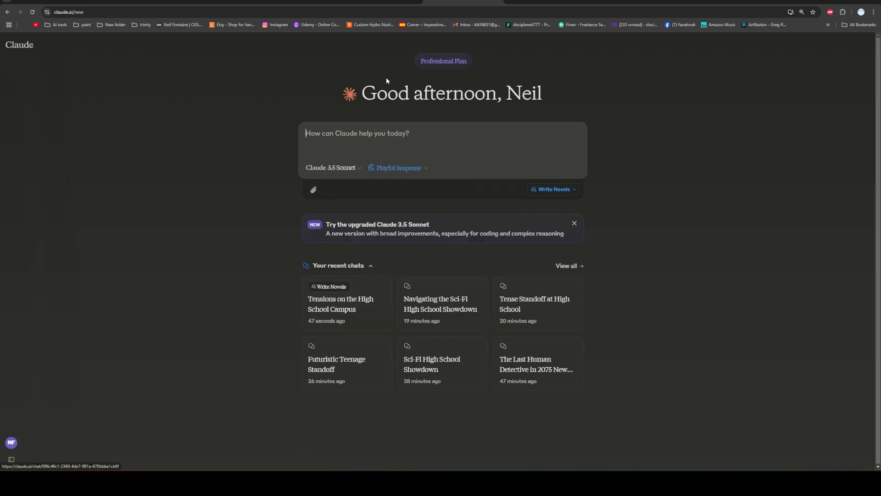
{"action": "left_click", "coordinate": [371, 132]}
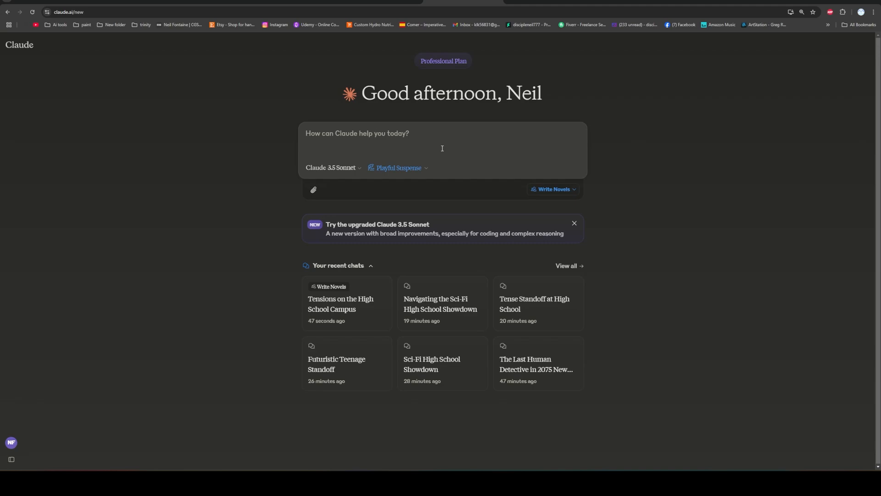
{"action": "type", "text": "there"}
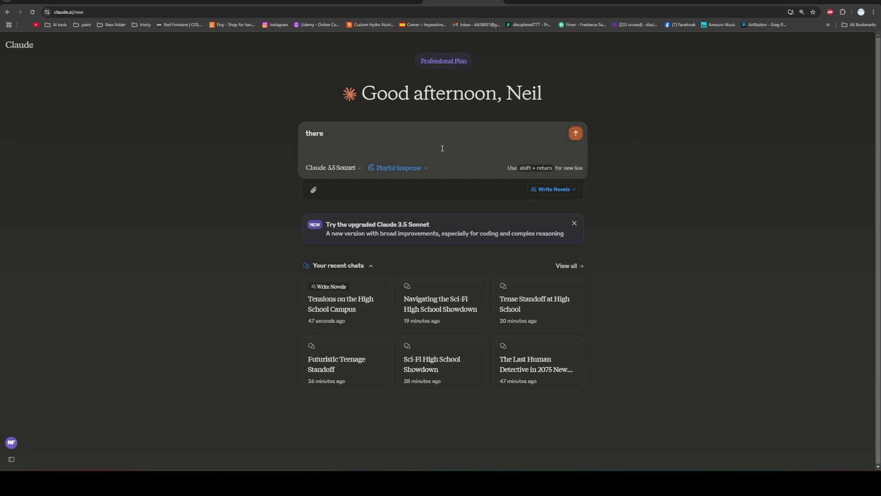
{"action": "key", "text": "BackSpace"}
{"action": "key", "text": "BackSpace"}
{"action": "key", "text": "BackSpace"}
{"action": "key", "text": "BackSpace"}
{"action": "key", "text": "BackSpace"}
{"action": "key", "text": "BackSpace"}
{"action": "type", "text": "there"}
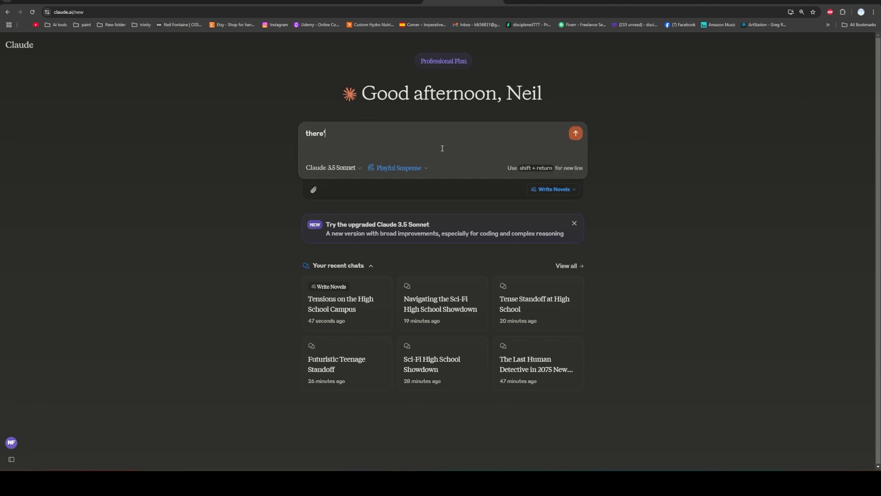
{"action": "key", "text": "BackSpace"}
{"action": "type", "text": "'yre"}
{"action": "key", "text": "BackSpace"}
{"action": "key", "text": "BackSpace"}
{"action": "key", "text": "BackSpace"}
{"action": "key", "text": "BackSpace"}
{"action": "type", "text": "e'yre"}
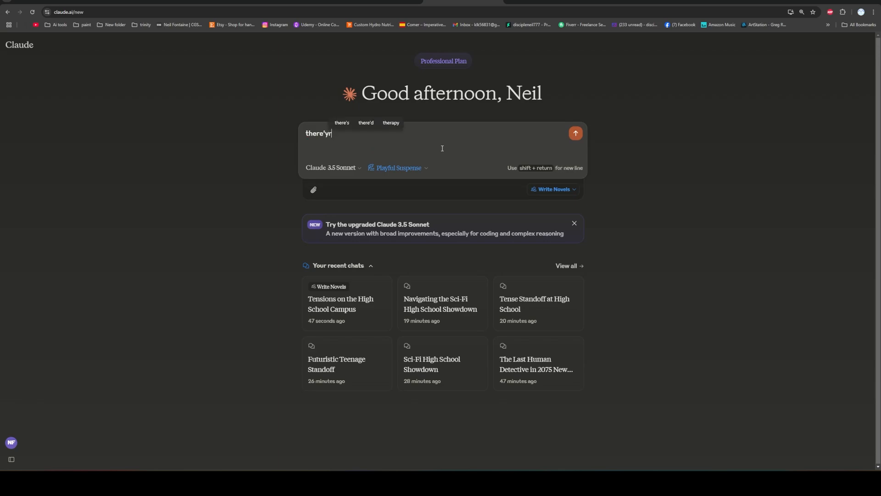
{"action": "key", "text": "BackSpace"}
{"action": "key", "text": "BackSpace"}
{"action": "type", "text": "re"}
{"action": "key", "text": "BackSpace"}
{"action": "key", "text": "BackSpace"}
{"action": "key", "text": "BackSpace"}
{"action": "key", "text": "BackSpace"}
{"action": "key", "text": "BackSpace"}
{"action": "key", "text": "BackSpace"}
{"action": "type", "text": "y're"}
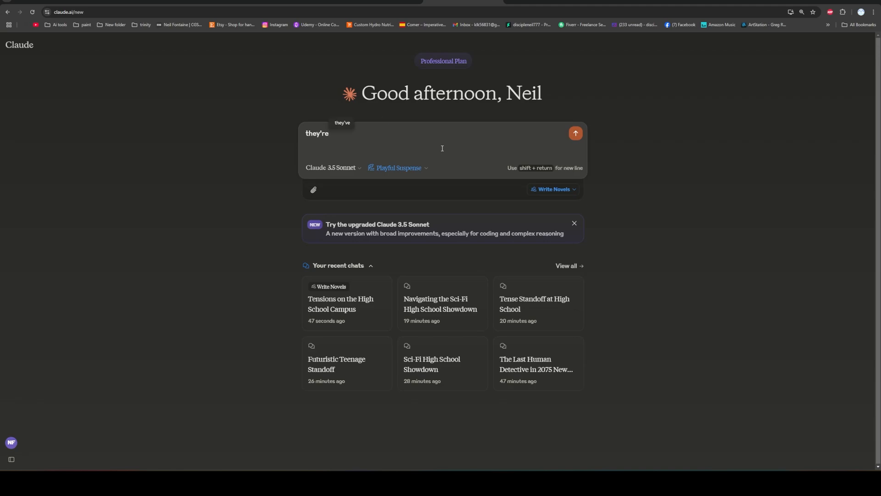
{"action": "key", "text": "BackSpace"}
{"action": "key", "text": "BackSpace"}
{"action": "key", "text": "BackSpace"}
{"action": "key", "text": "BackSpace"}
{"action": "key", "text": "BackSpace"}
{"action": "key", "text": "BackSpace"}
{"action": "key", "text": "BackSpace"}
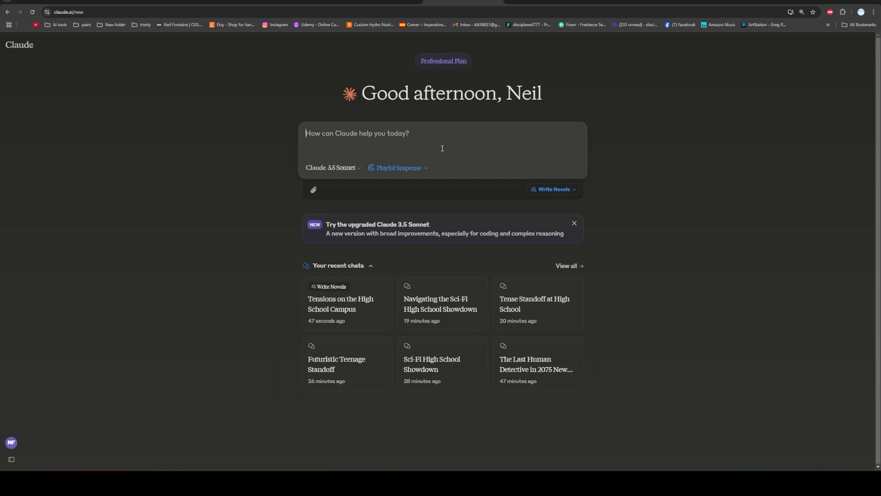
Enter the prompt "do some light editing on this for flow and grammar. Don't extend it --" without sending it.
{"action": "type", "text": "d"}
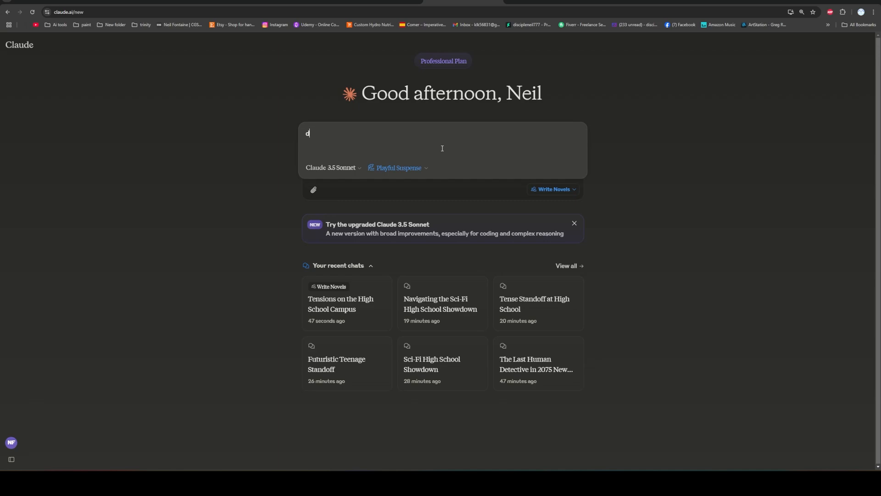
{"action": "type", "text": "o some light edi"}
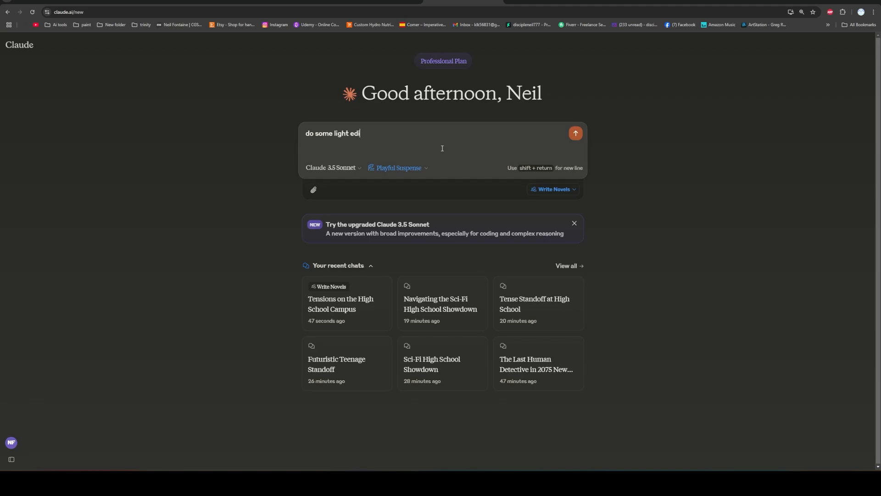
{"action": "type", "text": "ting on this for flow and grammar. Don't extend it"}
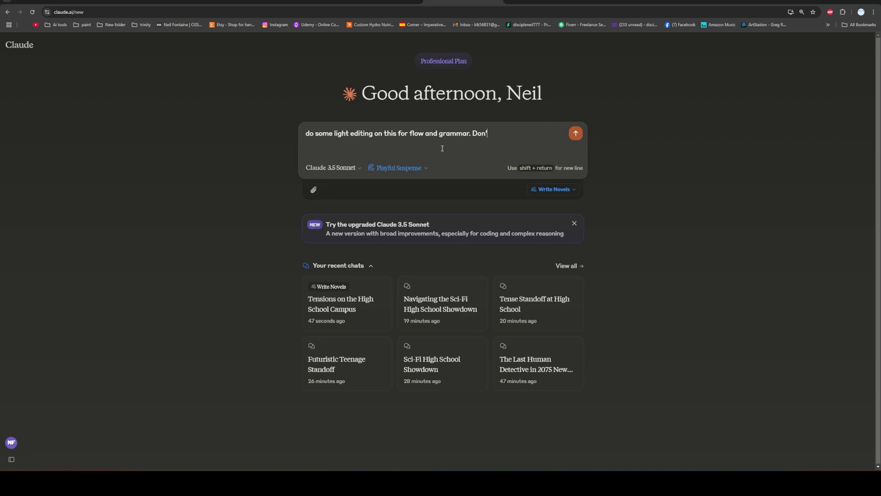
{"action": "type", "text": " --"}
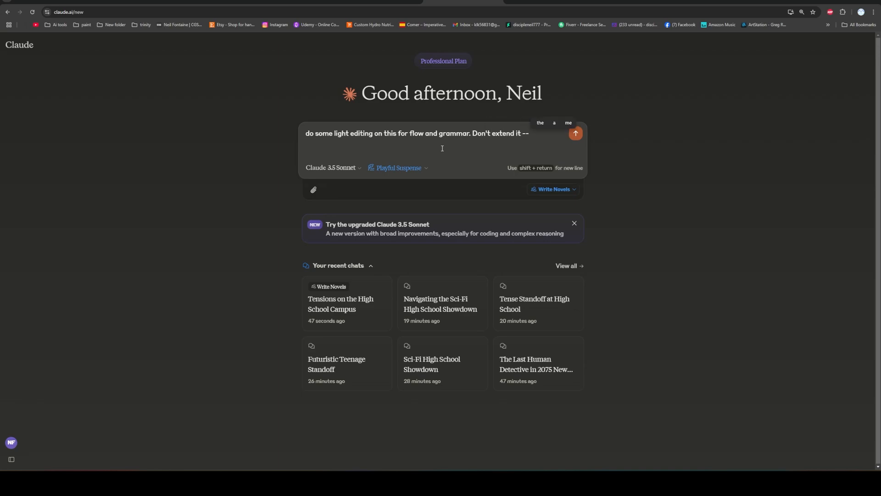
Copy the selected high school campus scene from the Word manuscript, append it to the editing prompt in Claude, and send the message.
{"action": "left_click", "coordinate": [388, 481]}
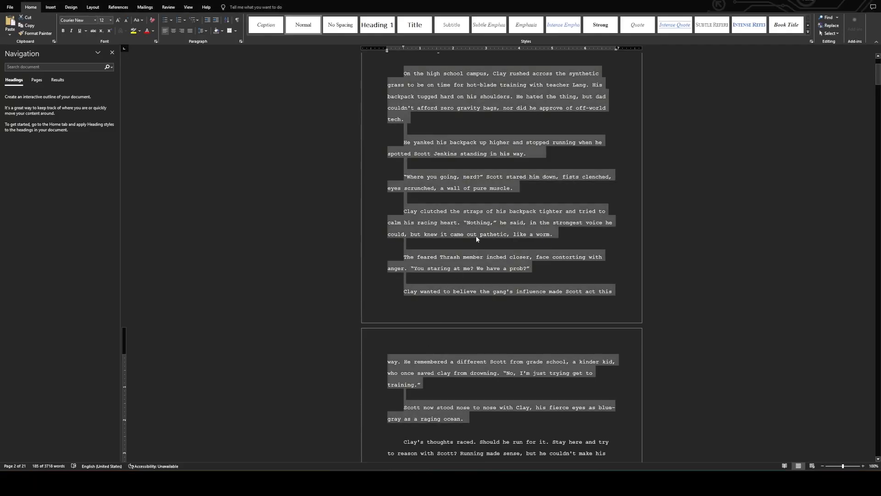
{"action": "right_click", "coordinate": [467, 224]}
{"action": "left_click", "coordinate": [481, 243]}
{"action": "left_click", "coordinate": [447, 481]}
{"action": "key", "text": "ctrl+v"}
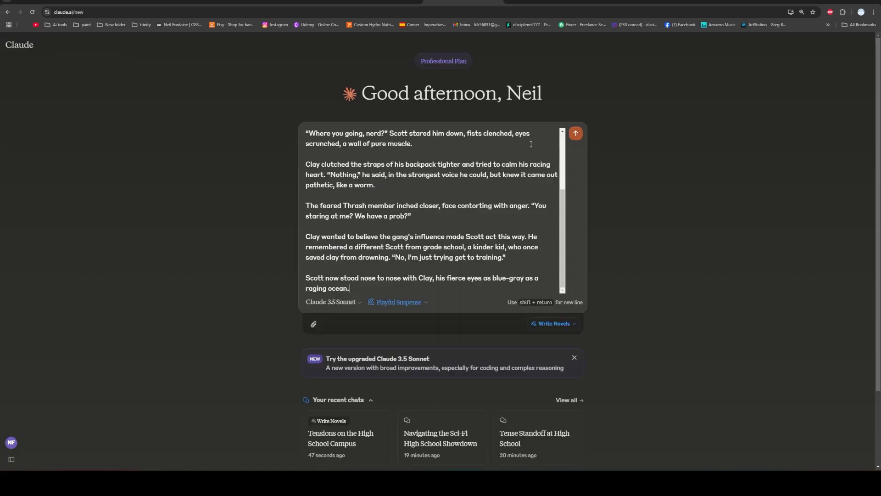
{"action": "left_click", "coordinate": [576, 133]}
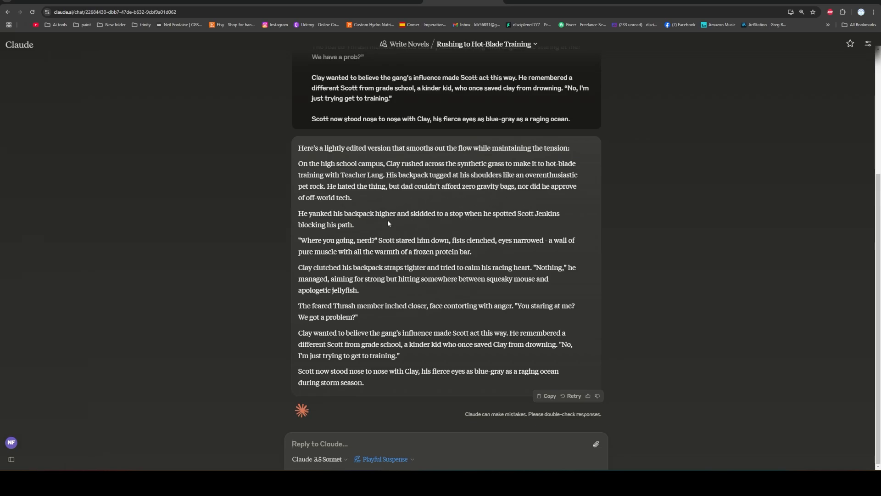
{"action": "left_click", "coordinate": [411, 460]}
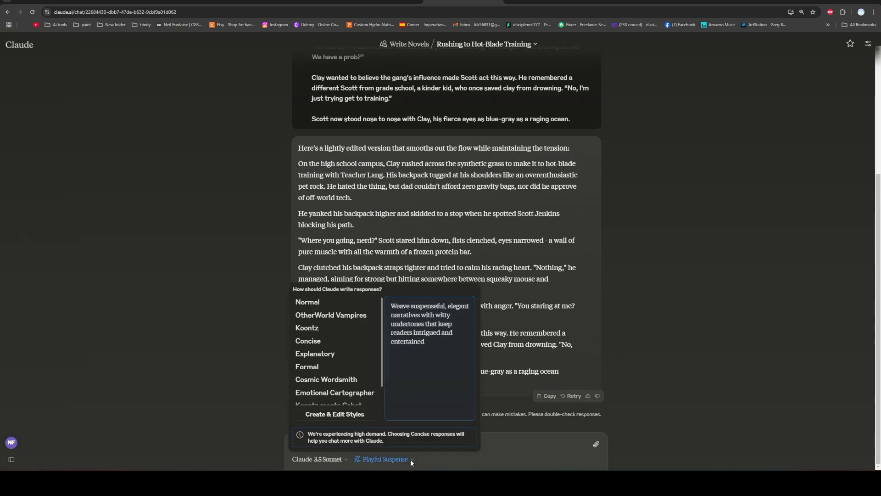
{"action": "left_click", "coordinate": [522, 449]}
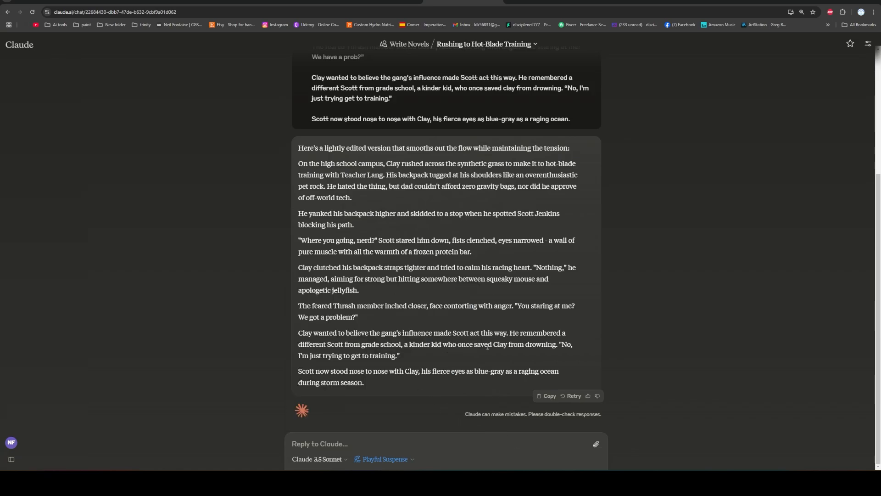
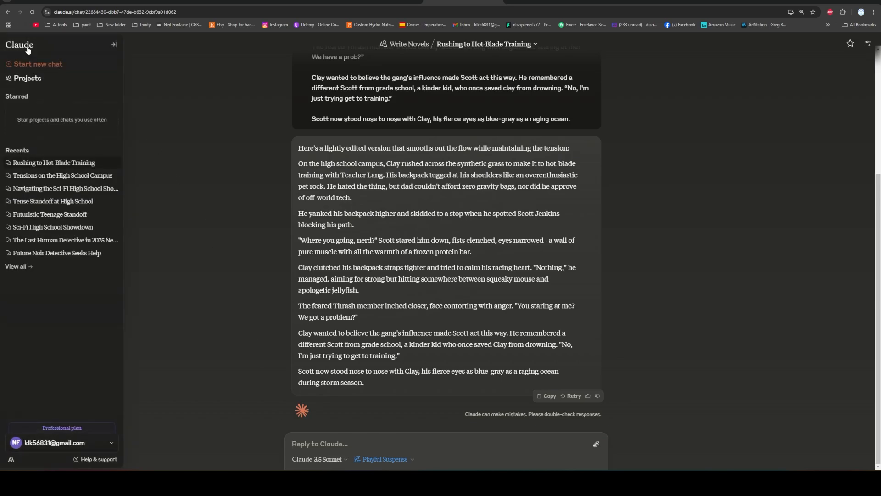
Start a new chat and enter a chapter one, scene 1 brief for a humorous noir book about detective Jake Thumper, assistant Nancy and customer Cherry.
{"action": "left_click", "coordinate": [39, 63]}
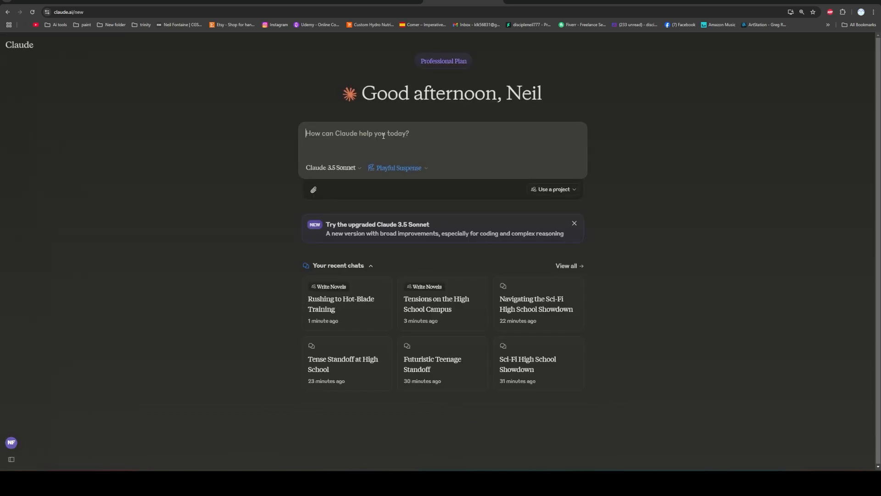
{"action": "type", "text": "Okay, so "}
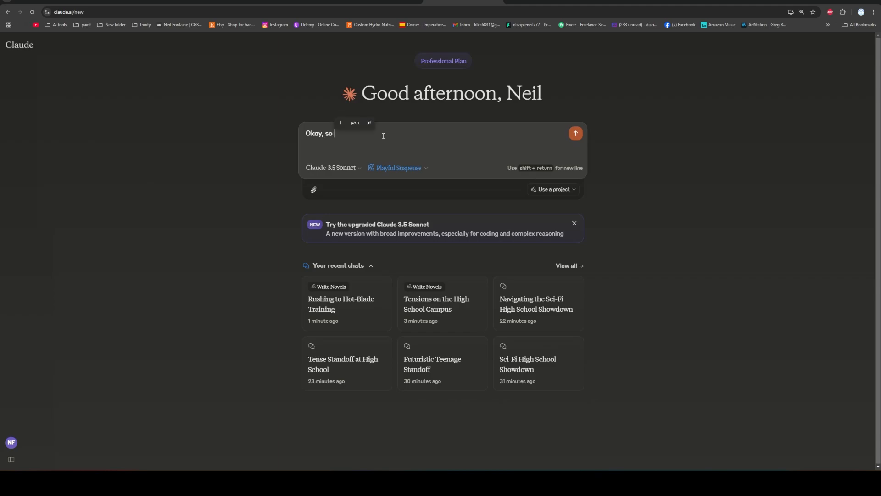
{"action": "type", "text": "new book. THis is chapter on"}
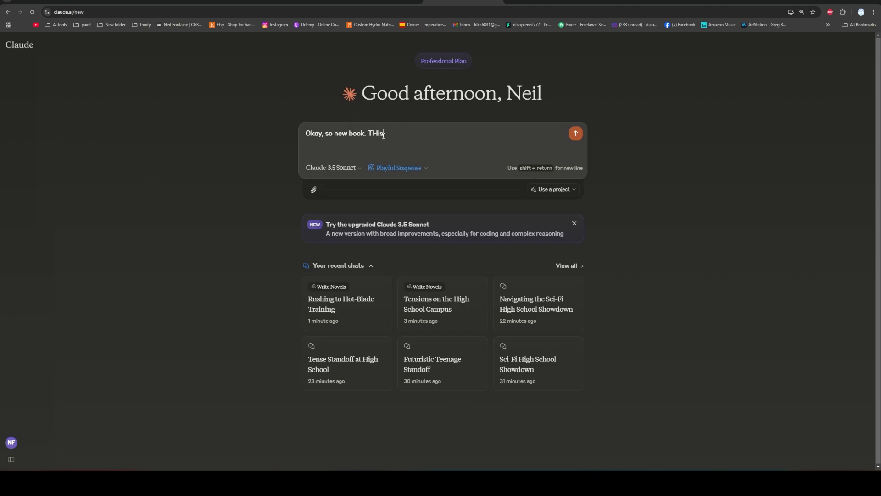
{"action": "type", "text": "e, scene 1."}
{"action": "type", "text": "Jake Thumper is a detective. This will be a noir type book, but with humor. He works out of a run down trailer in Georgia. His assistant is a sassy character named Nancy. She reminds him that bills are due, funny back and forth about that. Build the world and build these characters, then have a customer come in named Cherry, a local stripper that works at Pink Pony. Her friend Angela went missing. She doesn't have much  money, but she can get more she says. Jack has scene this sort of thing before and it was bad news. Usually, it meant that the person was dead."}
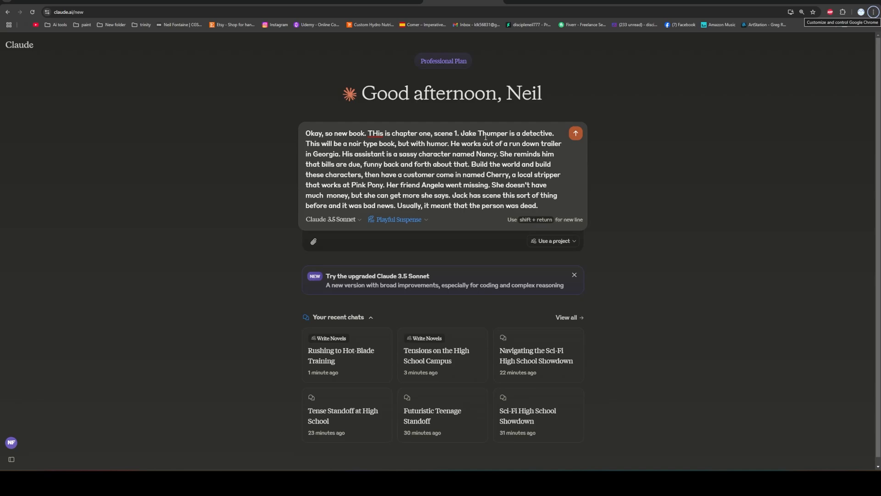
Add "break this up into more than one post if you need to. Don't rush it." at the end of the scene brief.
{"action": "left_click", "coordinate": [550, 205]}
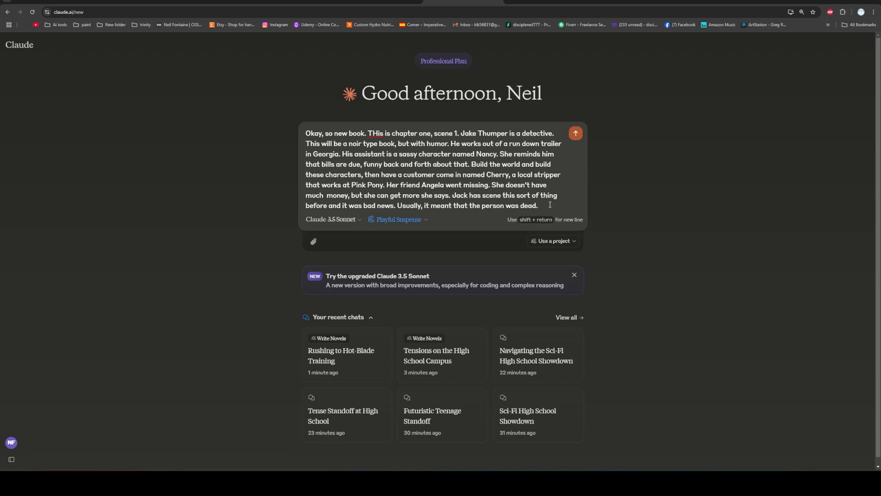
{"action": "type", "text": "break this up into"}
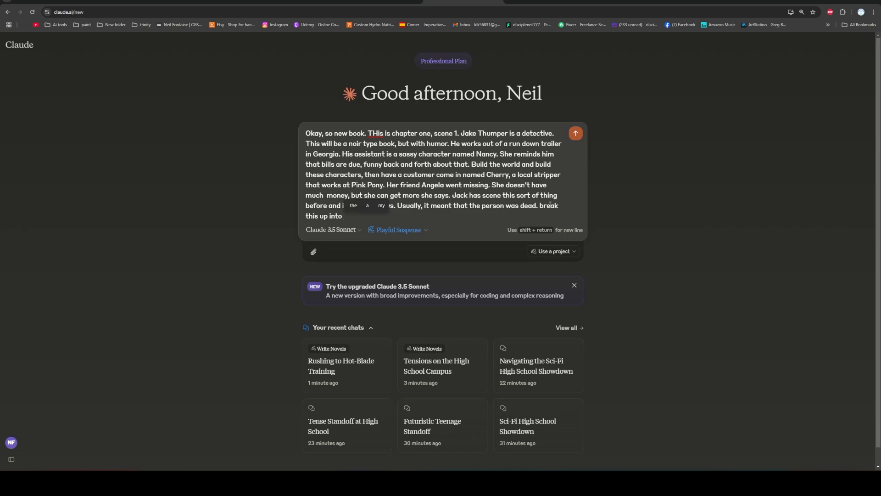
{"action": "type", "text": " more than one pos"}
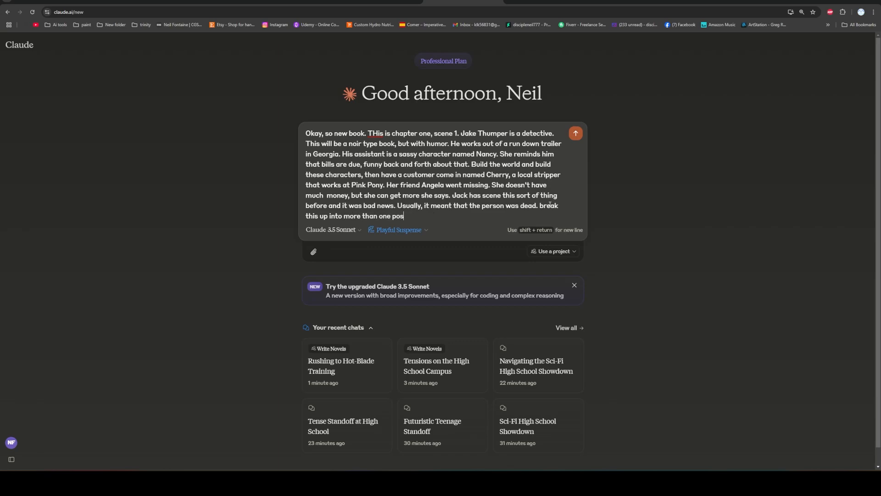
{"action": "type", "text": "t if you need to. Don't rush it."}
Correct the scene brief by changing the detective's first name to "Jack" and "has scene" to "has seen".
{"action": "left_click", "coordinate": [477, 133]}
{"action": "key", "text": "BackSpace"}
{"action": "type", "text": "ck"}
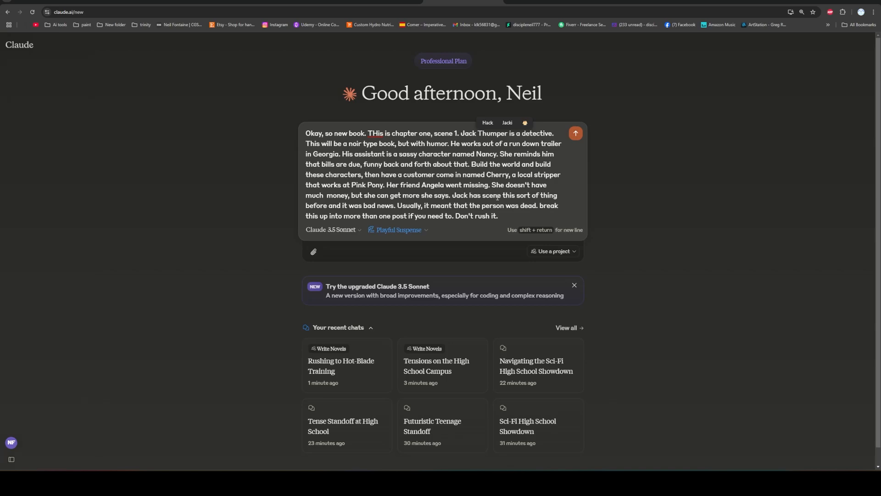
{"action": "left_click", "coordinate": [503, 196]}
{"action": "key", "text": "BackSpace"}
{"action": "key", "text": "BackSpace"}
{"action": "key", "text": "BackSpace"}
{"action": "key", "text": "BackSpace"}
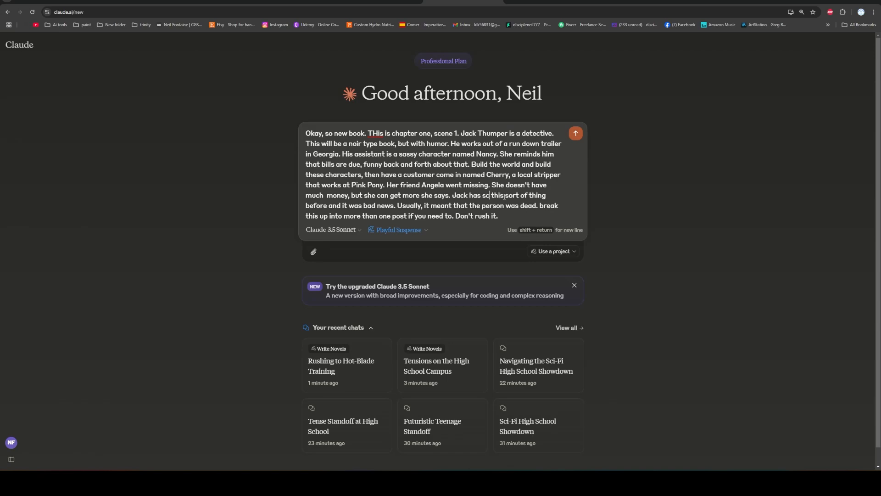
{"action": "type", "text": "een"}
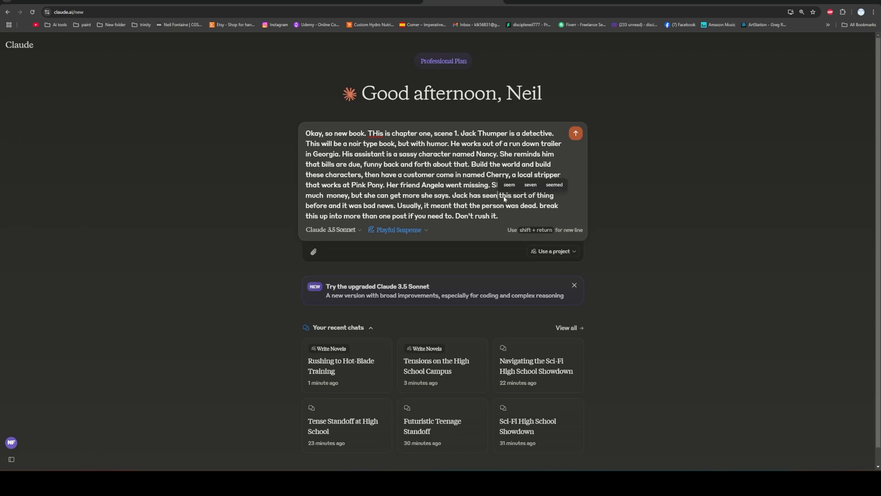
{"action": "left_click", "coordinate": [421, 177]}
{"action": "left_click", "coordinate": [504, 213]}
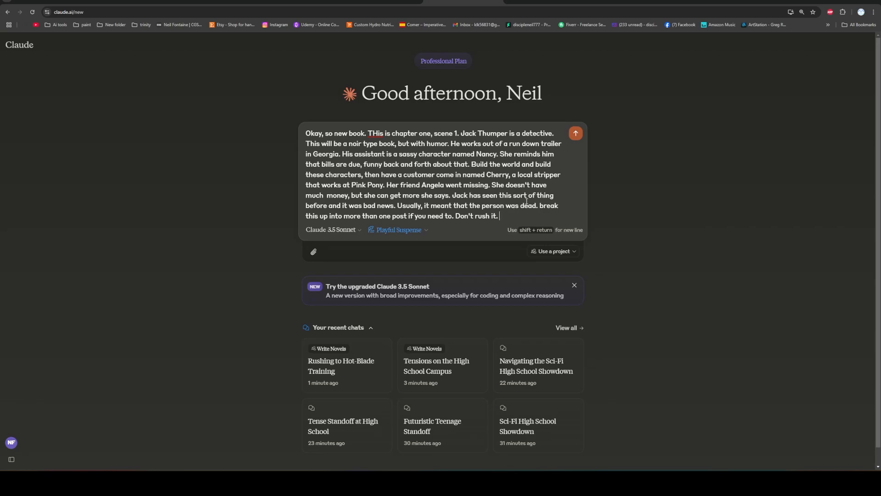
Insert the instruction "write this in a new doc." at the very beginning of the scene brief.
{"action": "left_click", "coordinate": [307, 134]}
{"action": "type", "text": "write this in a new "}
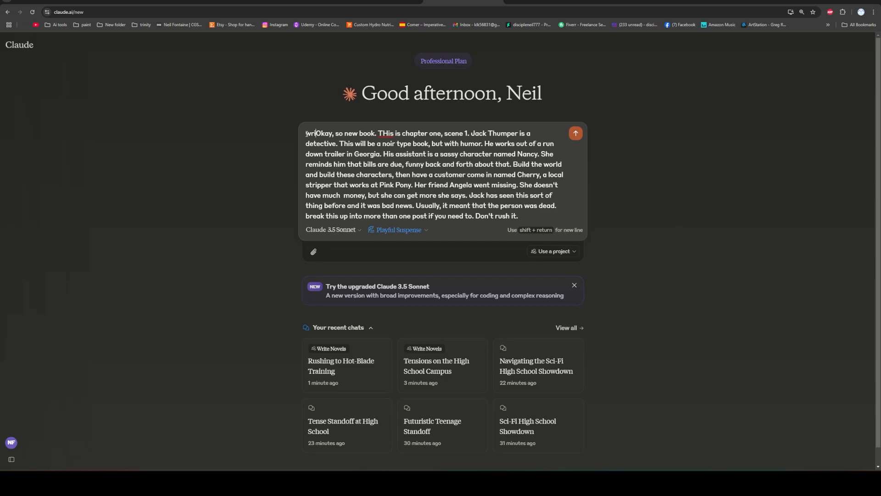
{"action": "type", "text": "doc."}
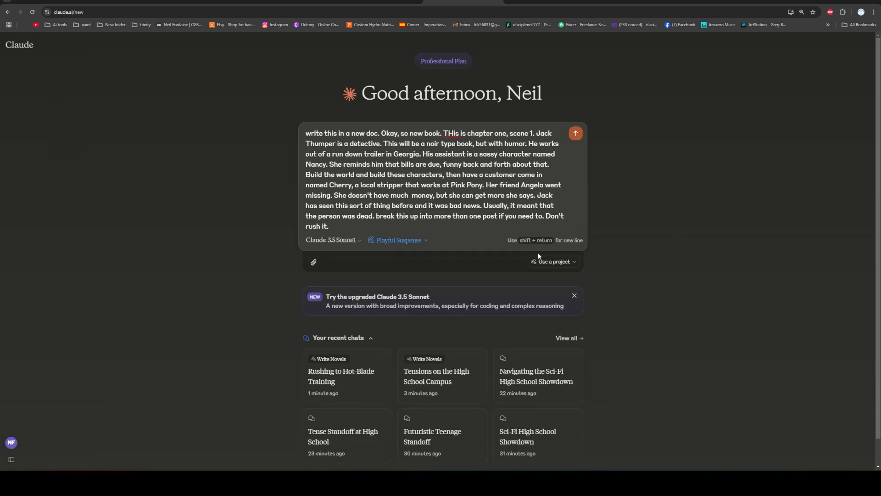
Assign the chat to the Write Novels project and send the scene brief to Claude.
{"action": "left_click", "coordinate": [576, 265]}
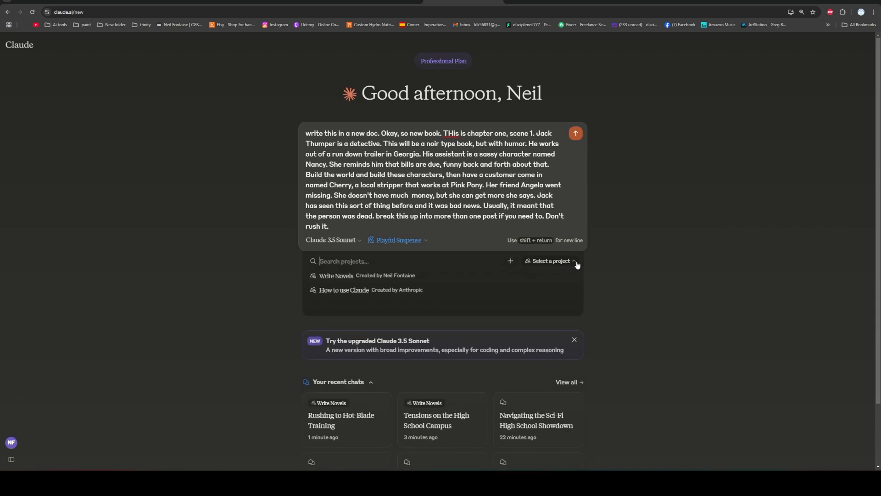
{"action": "left_click", "coordinate": [379, 275]}
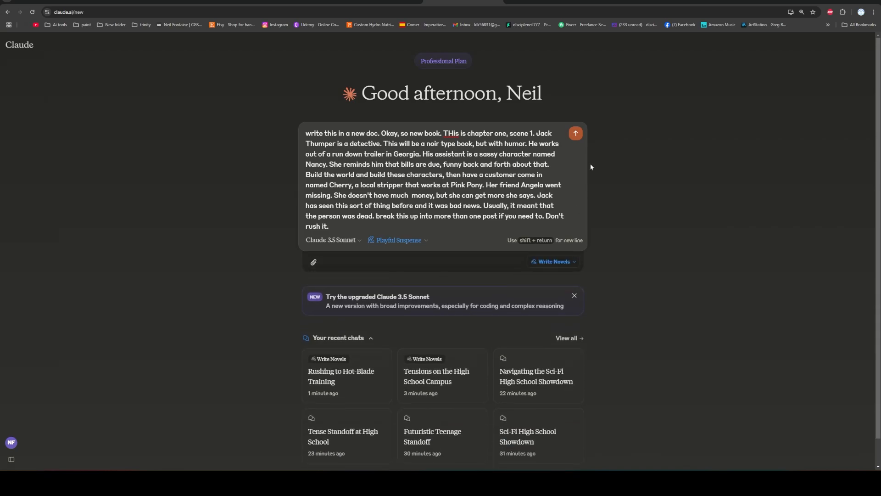
{"action": "left_click", "coordinate": [576, 133]}
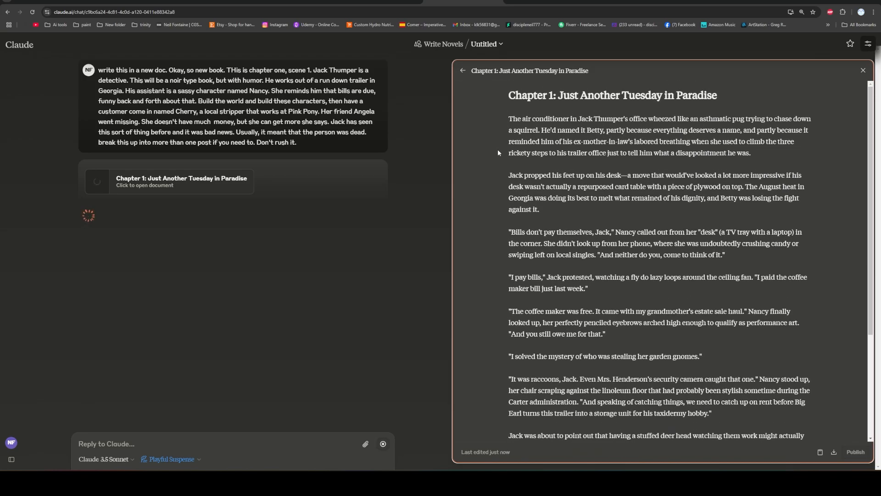
Read through the generated Chapter 1 document, examining the banter between Jack and Nancy and the passage where Cherry asks for help.
{"action": "scroll", "coordinate": [497, 150], "scroll_direction": "down", "scroll_amount": 5}
{"action": "scroll", "coordinate": [495, 152], "scroll_direction": "down", "scroll_amount": 6}
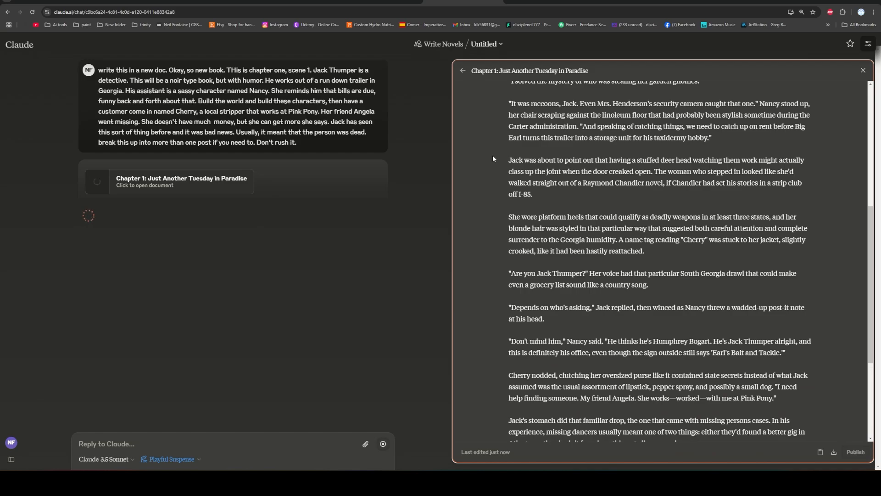
{"action": "scroll", "coordinate": [492, 155], "scroll_direction": "down", "scroll_amount": 5}
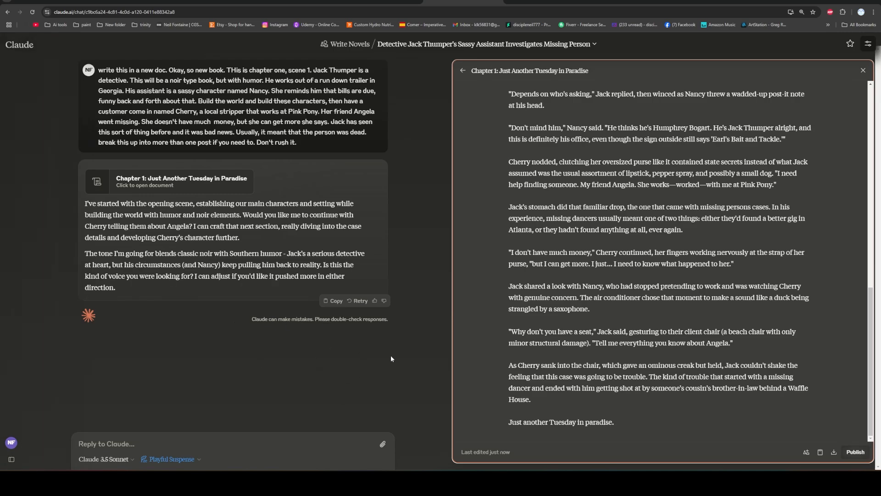
{"action": "scroll", "coordinate": [487, 288], "scroll_direction": "up", "scroll_amount": 15}
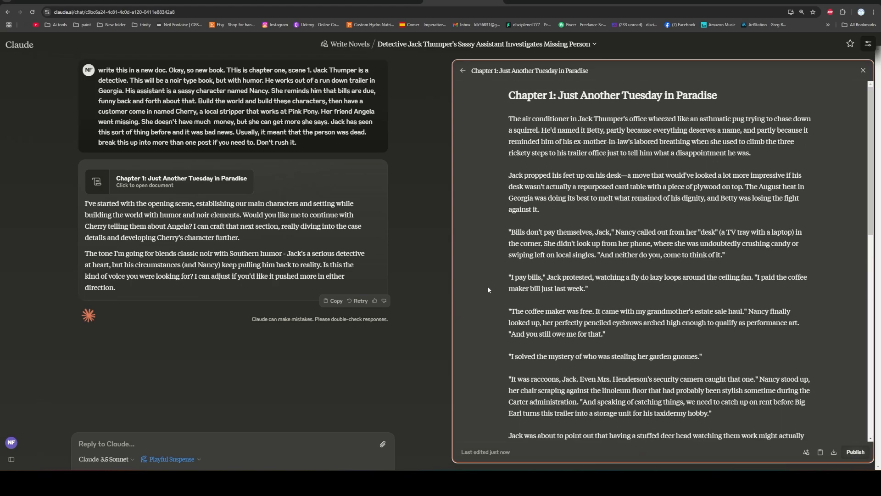
{"action": "scroll", "coordinate": [505, 289], "scroll_direction": "down", "scroll_amount": 15}
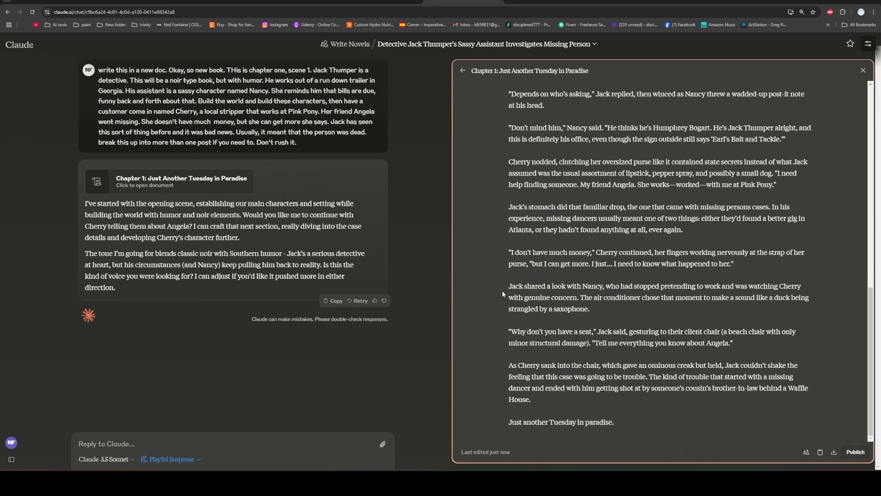
{"action": "scroll", "coordinate": [500, 290], "scroll_direction": "up", "scroll_amount": 15}
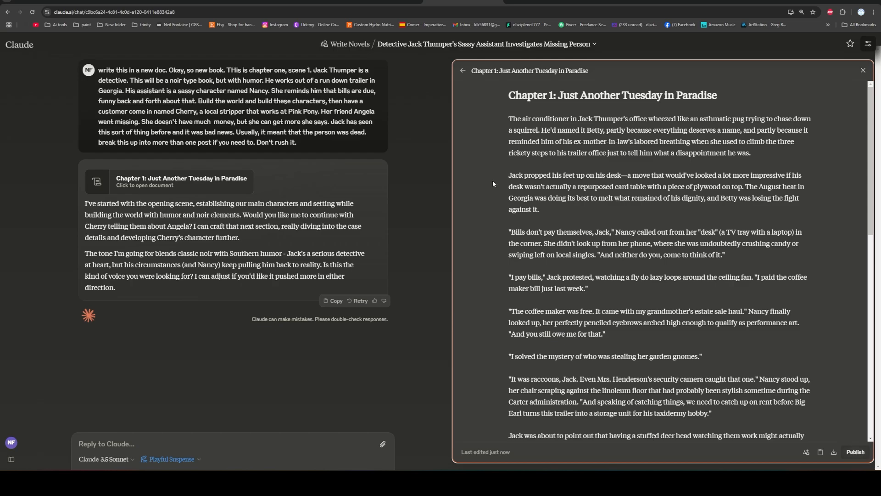
{"action": "scroll", "coordinate": [492, 181], "scroll_direction": "down", "scroll_amount": 3}
{"action": "scroll", "coordinate": [565, 173], "scroll_direction": "up", "scroll_amount": 4}
{"action": "scroll", "coordinate": [587, 186], "scroll_direction": "down", "scroll_amount": 2}
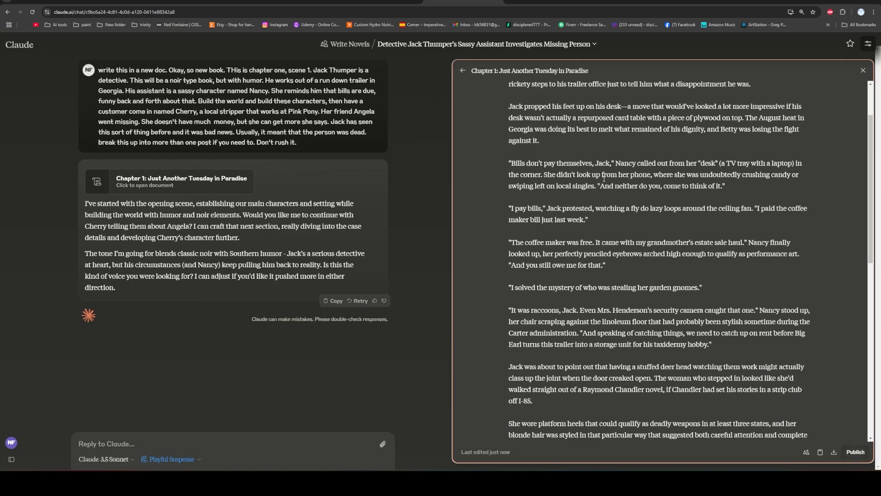
{"action": "scroll", "coordinate": [604, 178], "scroll_direction": "down", "scroll_amount": 2}
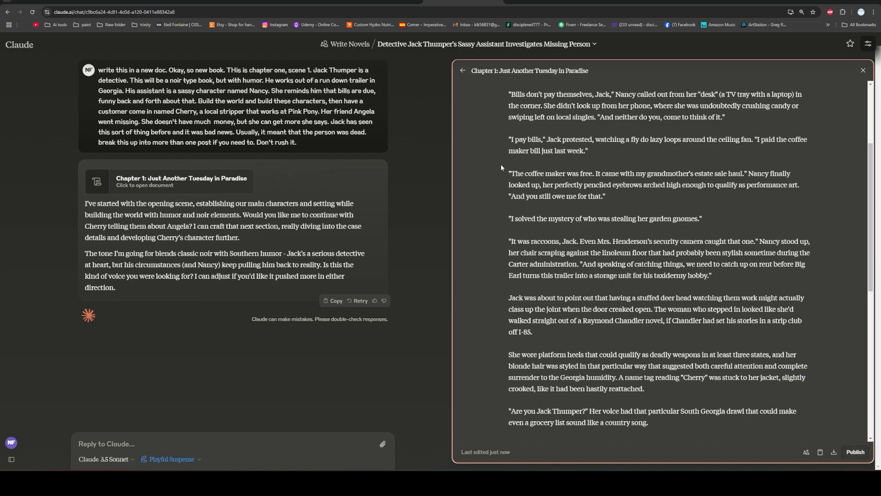
{"action": "scroll", "coordinate": [500, 176], "scroll_direction": "down", "scroll_amount": 2}
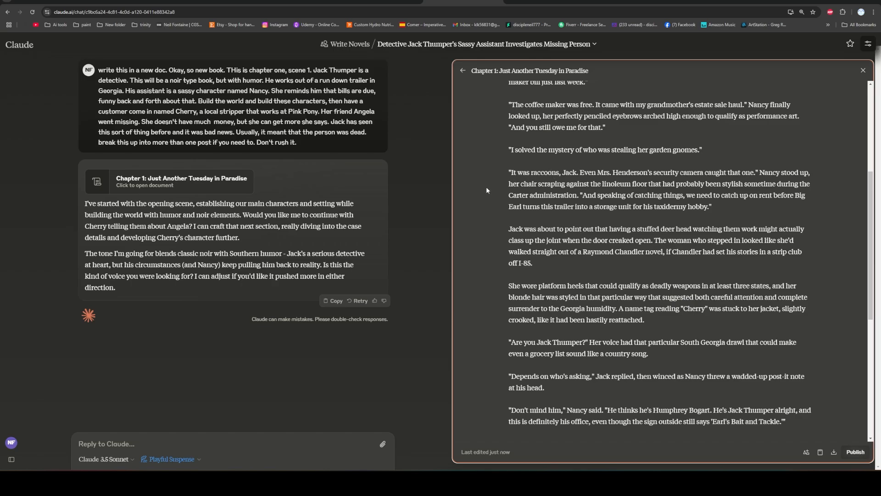
{"action": "scroll", "coordinate": [493, 177], "scroll_direction": "down", "scroll_amount": 6}
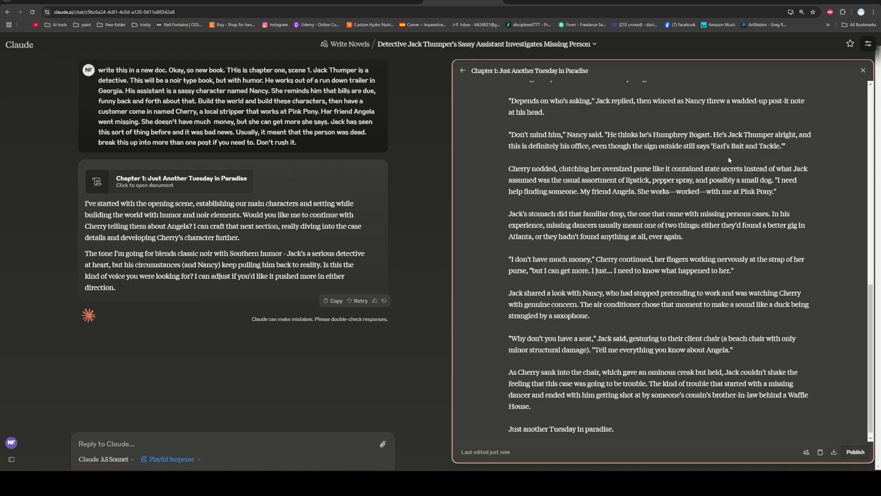
{"action": "scroll", "coordinate": [498, 166], "scroll_direction": "down", "scroll_amount": 1}
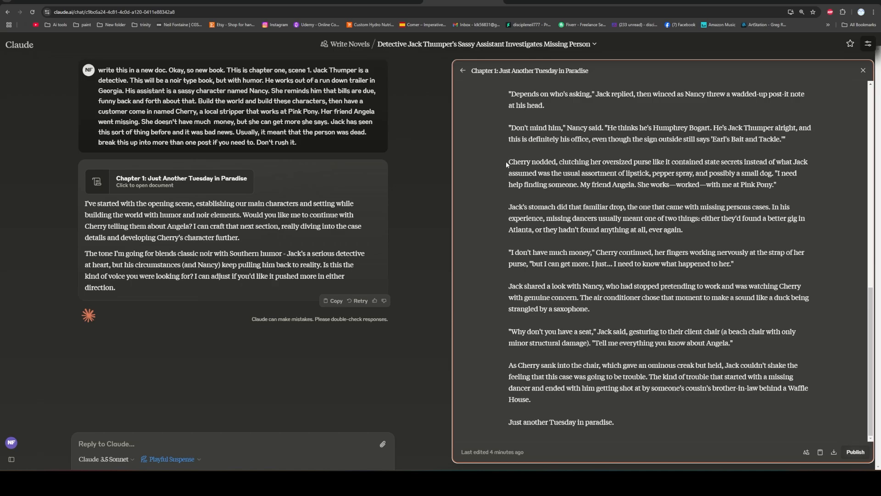
{"action": "left_click_drag", "start_coordinate": [506, 164], "coordinate": [749, 346]}
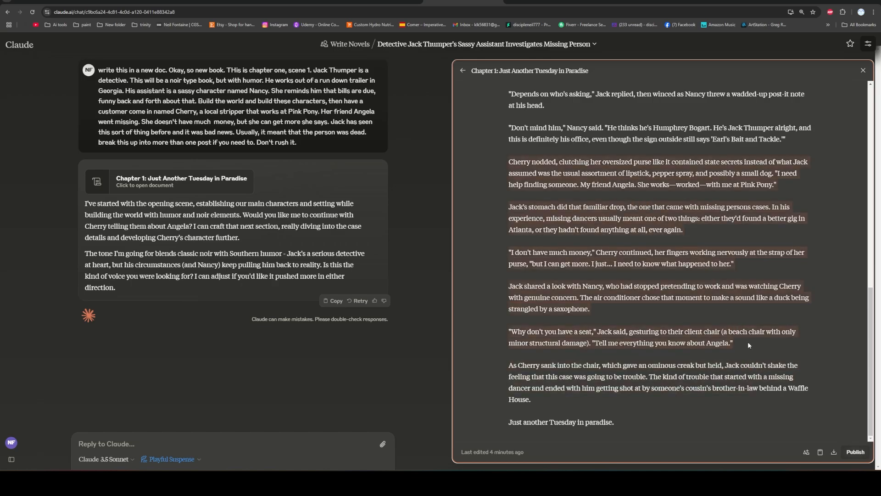
{"action": "left_click", "coordinate": [714, 274]}
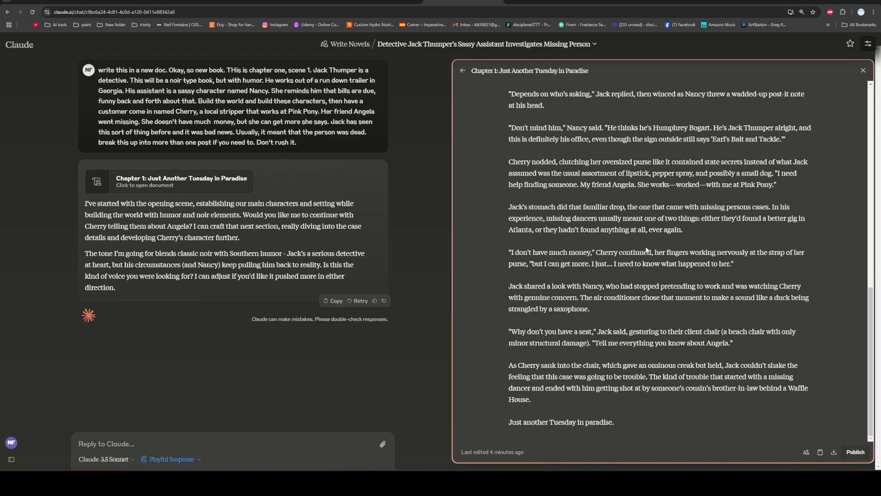
Start a reply to Claude with "Keep all that, but let's change the exchange between Cherry and Jack.".
{"action": "left_click", "coordinate": [313, 442]}
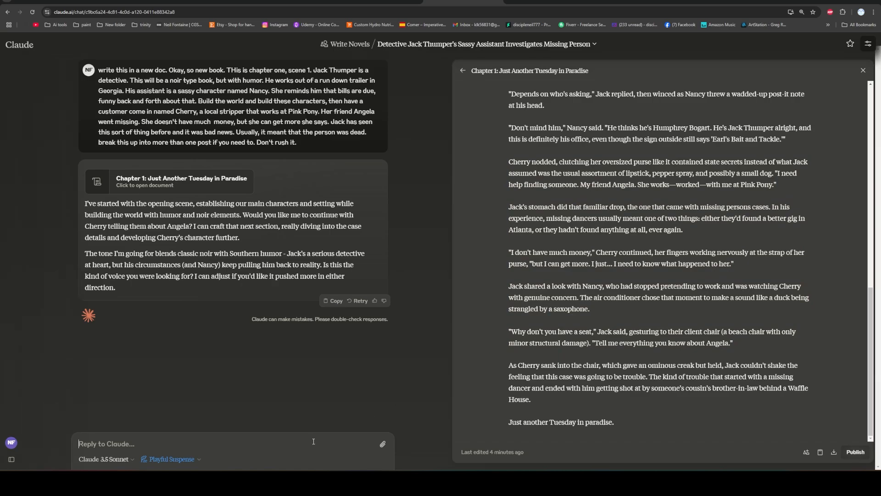
{"action": "type", "text": "Keep a"}
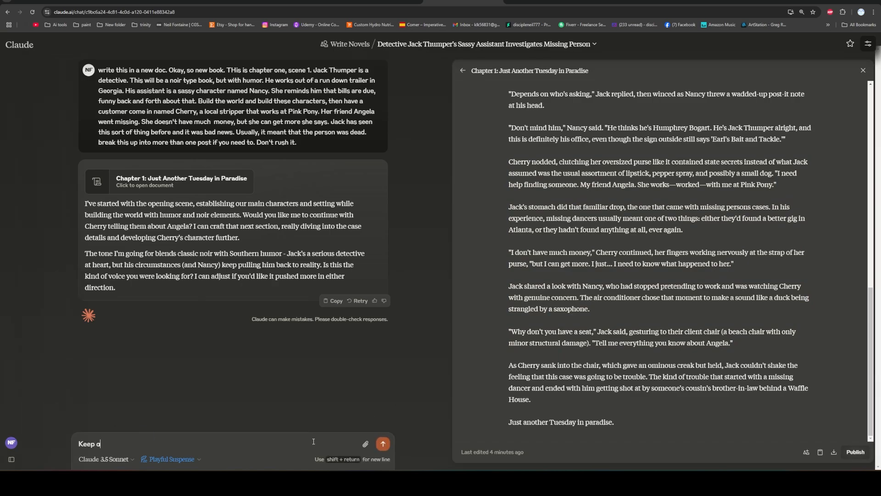
{"action": "type", "text": "ll that, but let's change thte  exchange between "}
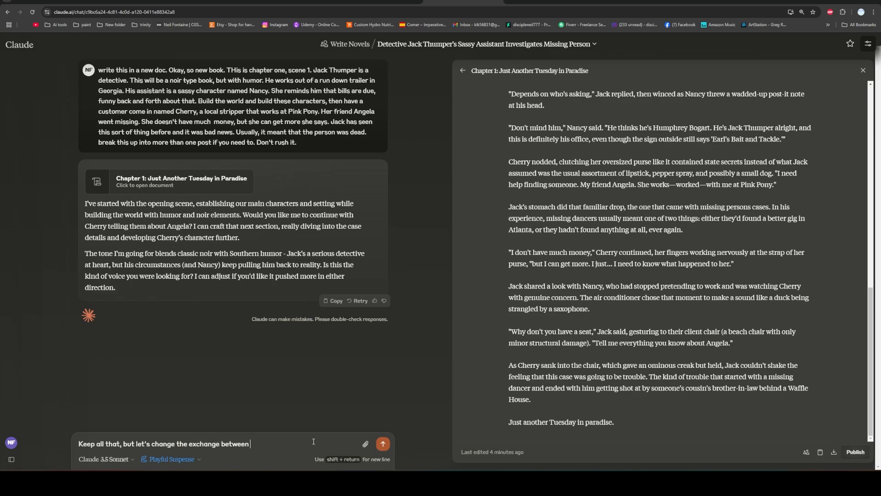
{"action": "type", "text": "Cherry and Jac"}
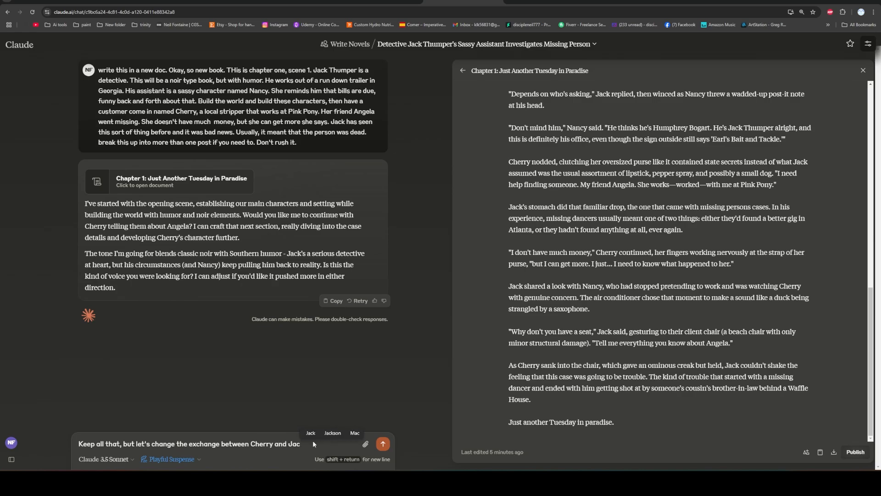
{"action": "type", "text": "k. First off, they have"}
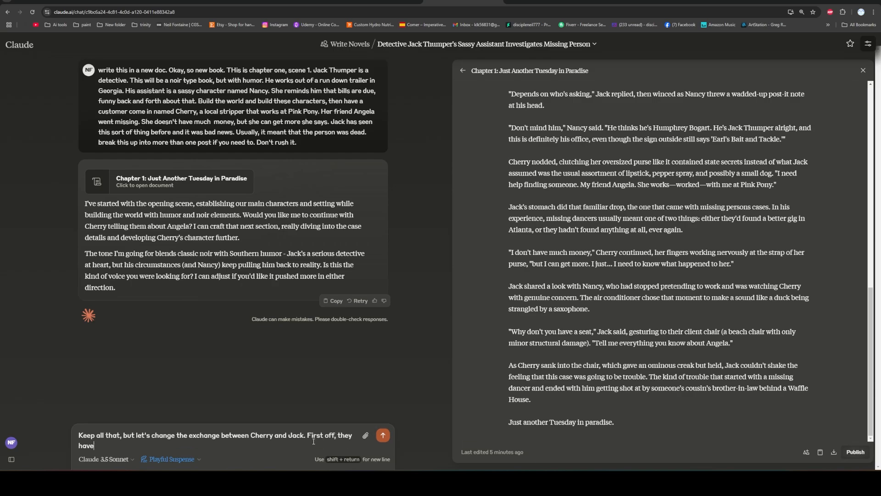
{"action": "type", "text": " a"}
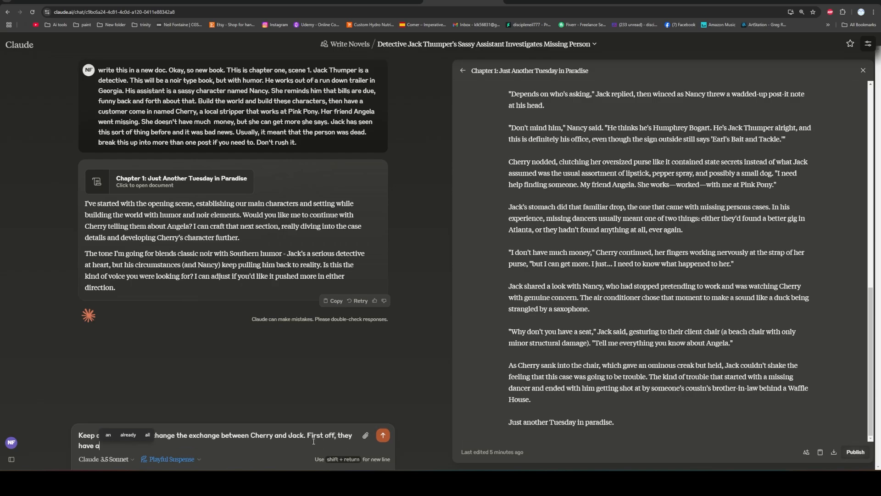
{"action": "type", "text": " hidden at"}
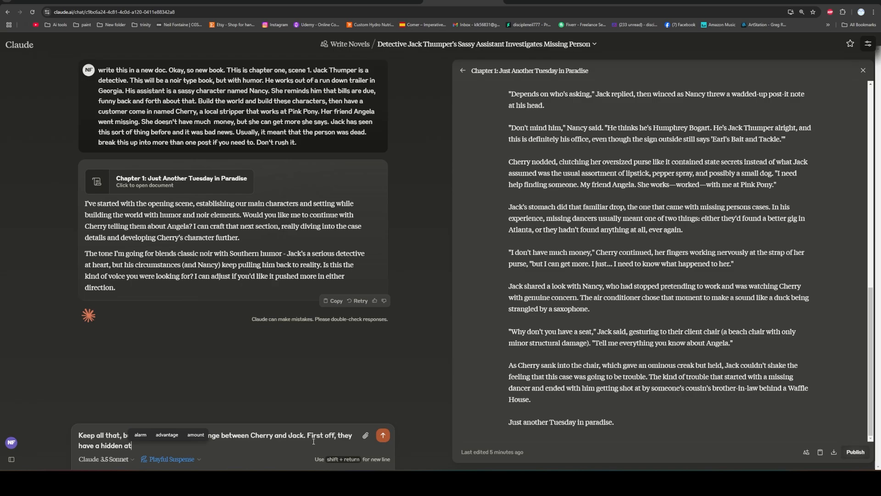
{"action": "type", "text": "trac"}
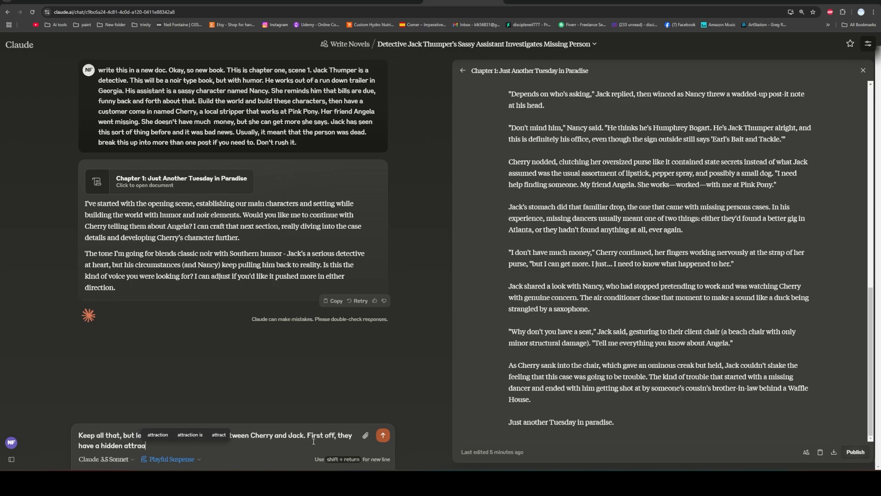
{"action": "type", "text": "tion. Let"}
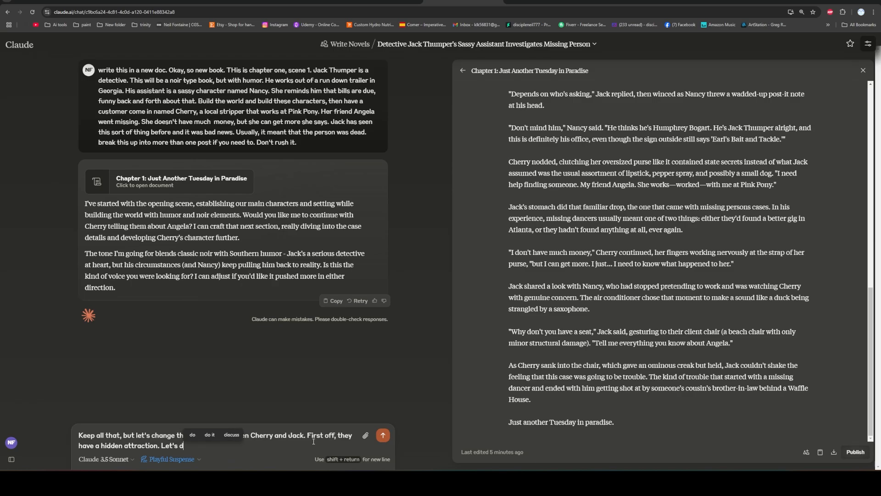
{"action": "type", "text": "'s go deeper into u"}
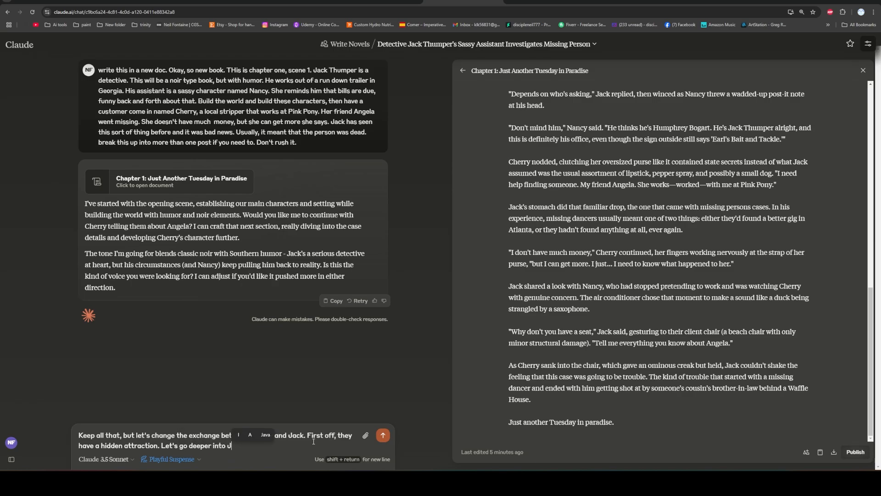
{"action": "type", "text": "ack"}
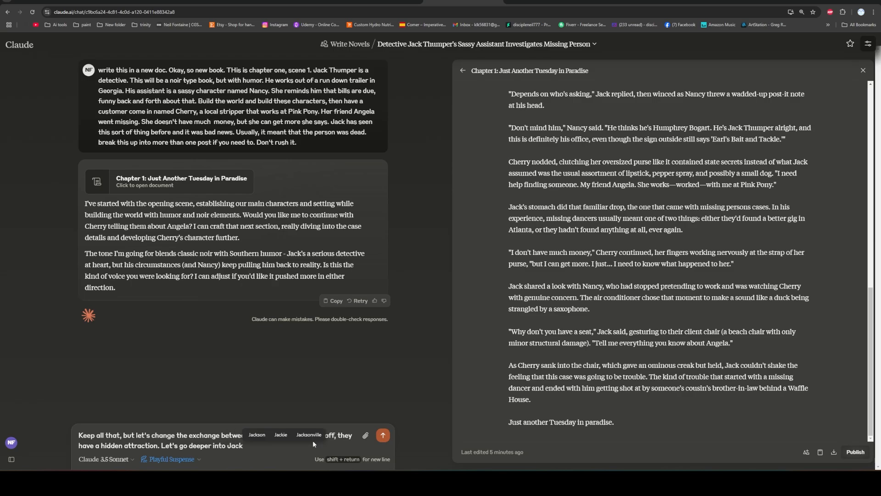
{"action": "type", "text": "'s mind and the nar"}
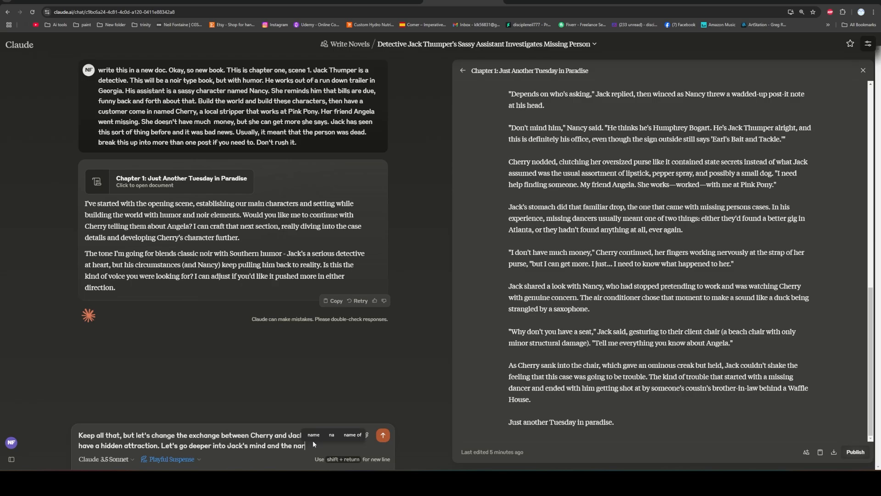
{"action": "type", "text": "ration. H"}
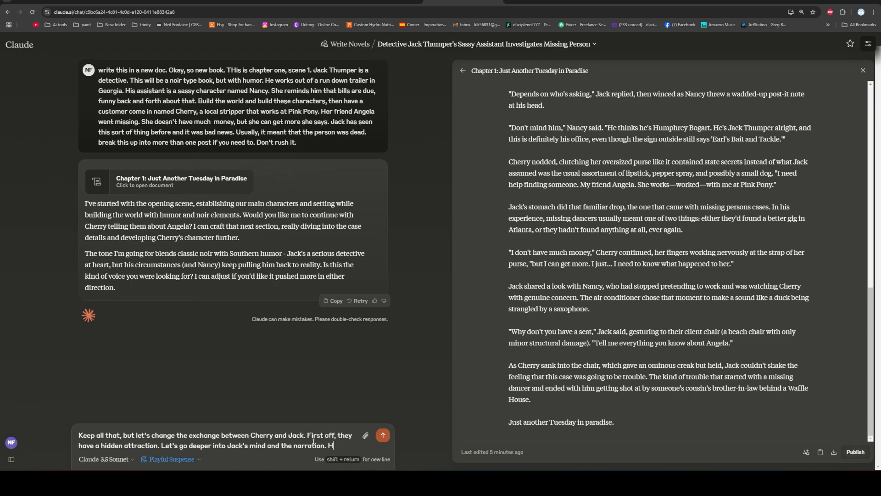
{"action": "type", "text": "ave Cherry p"}
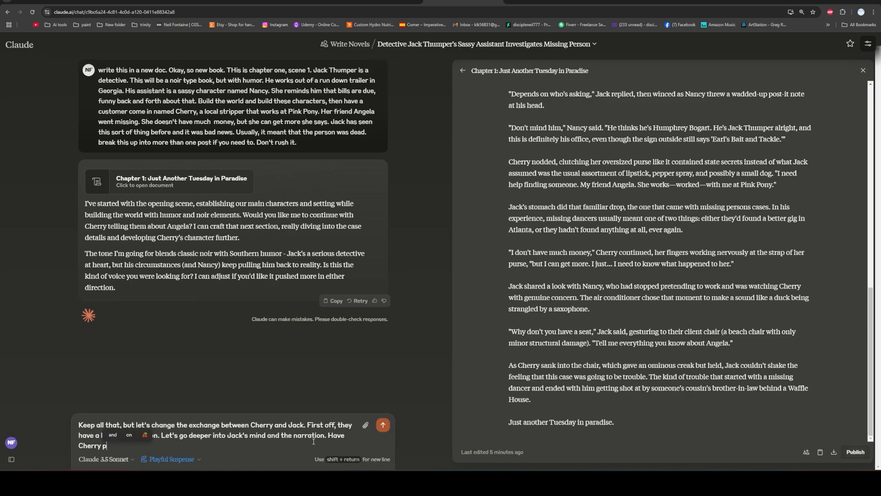
{"action": "type", "text": "lace some of her strippe"}
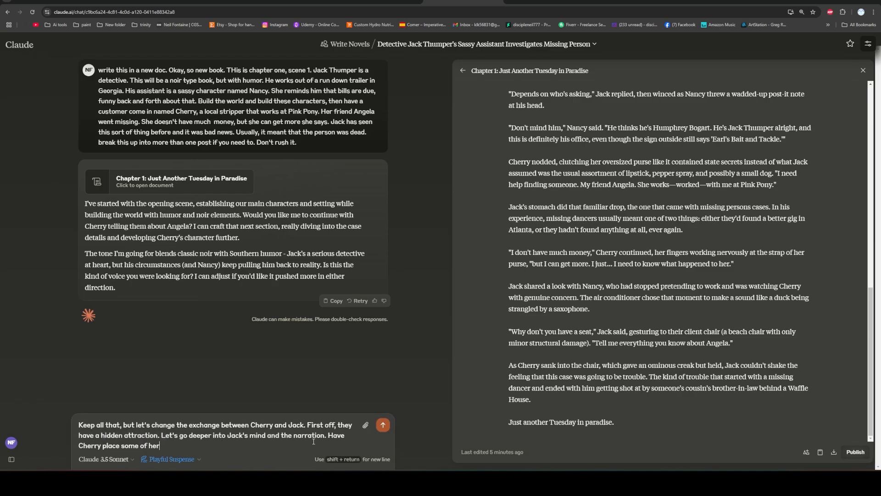
Add the instruction "Have Cherry place some of her 1 dollar bills and 5s which Jack narrates is from her stripping.".
{"action": "key", "text": "BackSpace"}
{"action": "key", "text": "BackSpace"}
{"action": "key", "text": "BackSpace"}
{"action": "key", "text": "BackSpace"}
{"action": "key", "text": "BackSpace"}
{"action": "type", "text": "1 dol"}
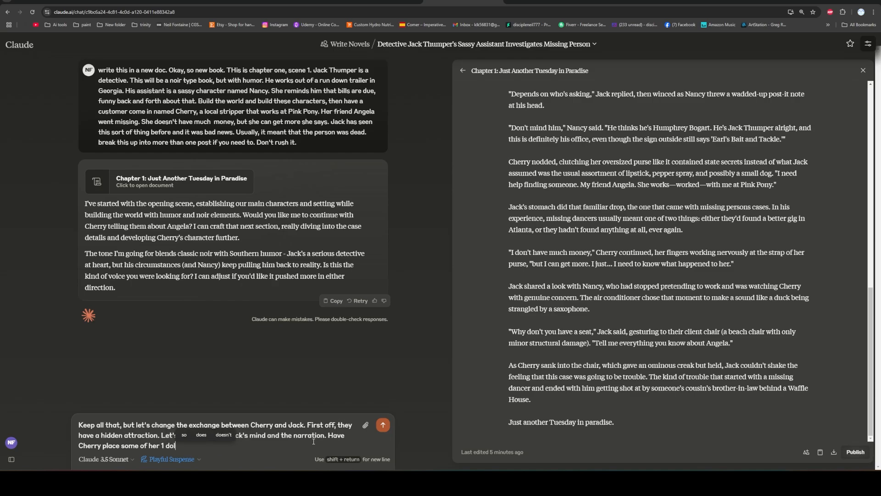
{"action": "type", "text": "lar bills and 5s"}
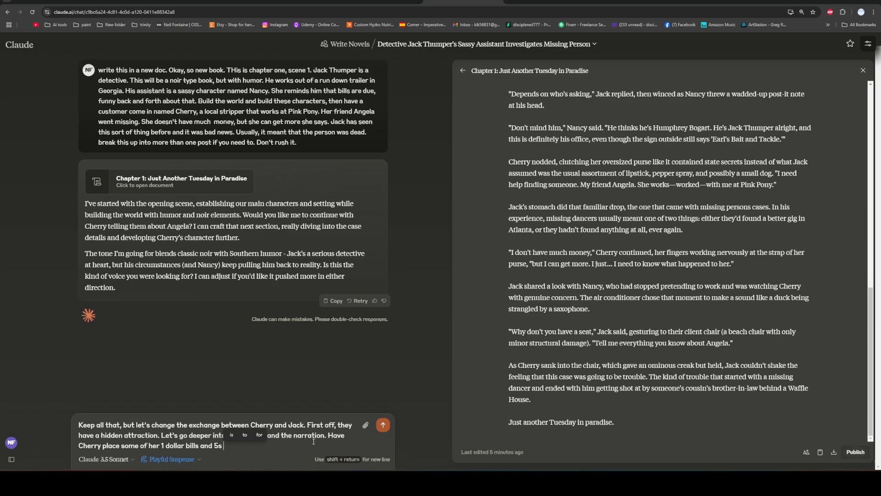
{"action": "type", "text": "  which Jack"}
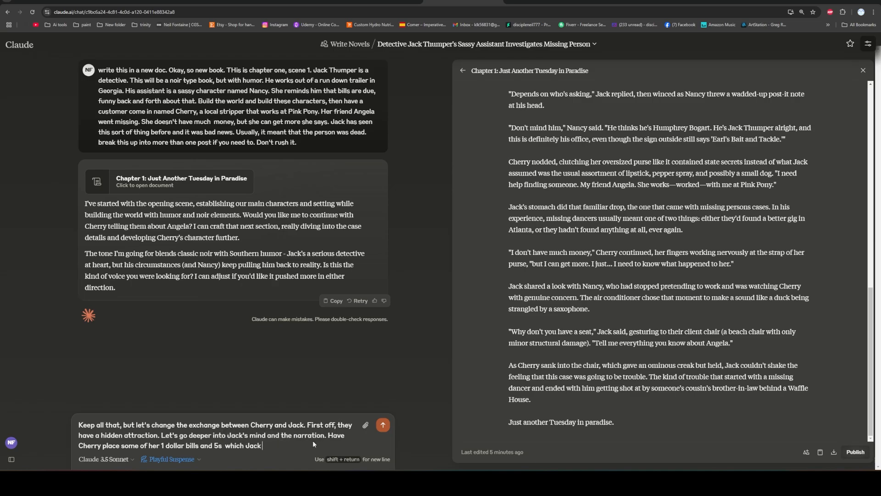
{"action": "type", "text": " narrates is from "}
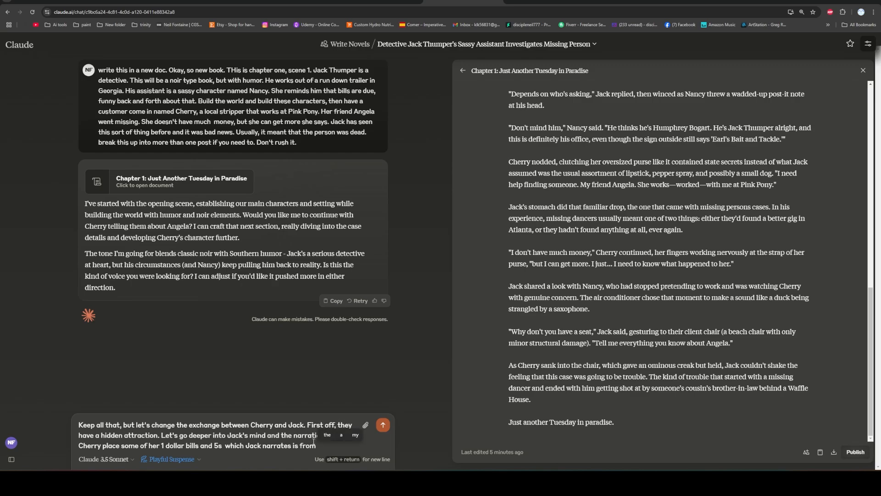
{"action": "type", "text": "her stripping"}
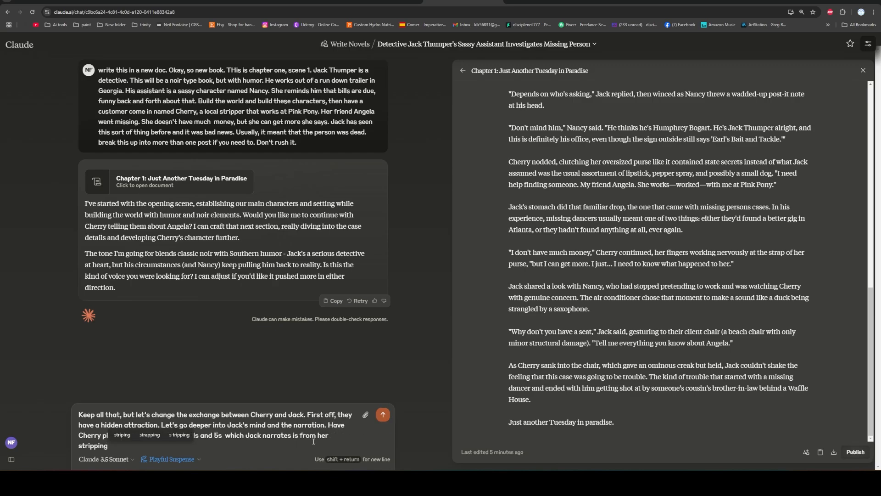
{"action": "type", "text": ". She c"}
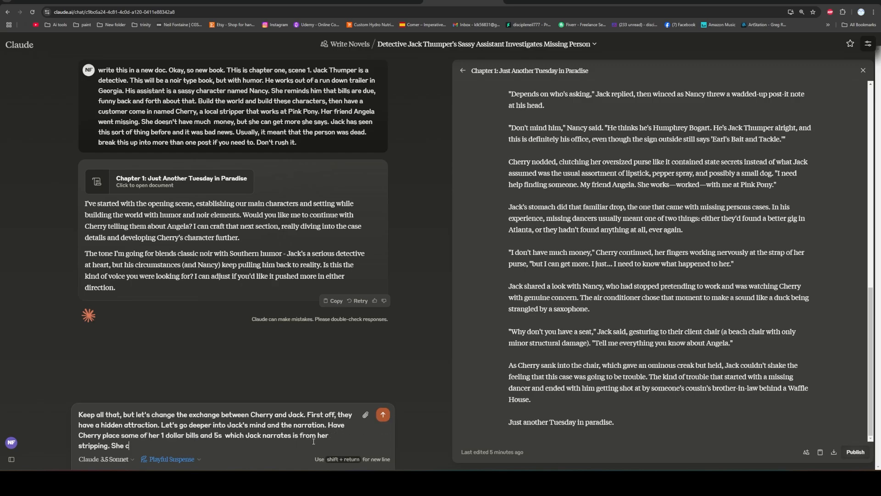
{"action": "type", "text": "an"}
Extend the revision request with "She says that she can get more maybe even by tonight".
{"action": "key", "text": "BackSpace"}
{"action": "key", "text": "BackSpace"}
{"action": "key", "text": "BackSpace"}
{"action": "type", "text": "says that she can get more"}
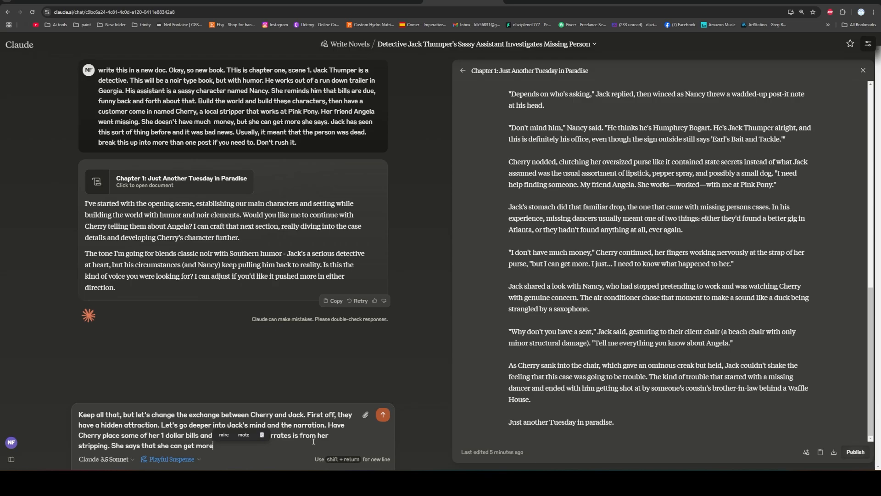
{"action": "type", "text": "may"}
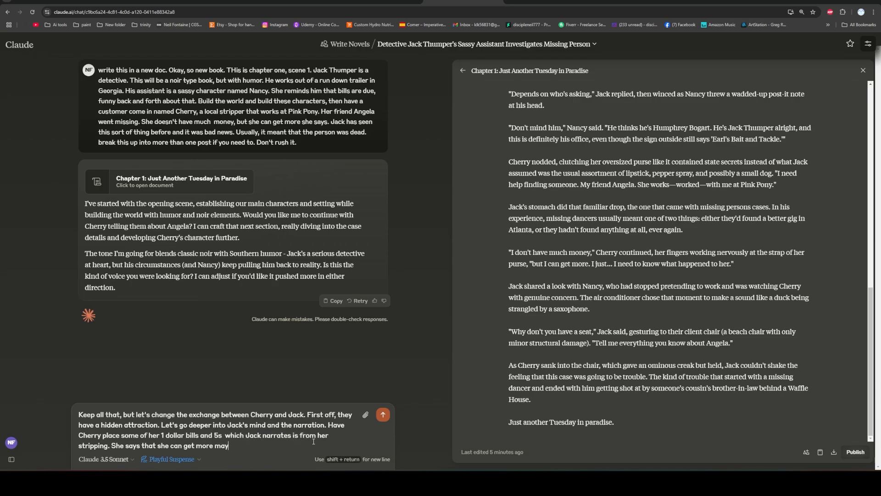
{"action": "type", "text": "be even by to"}
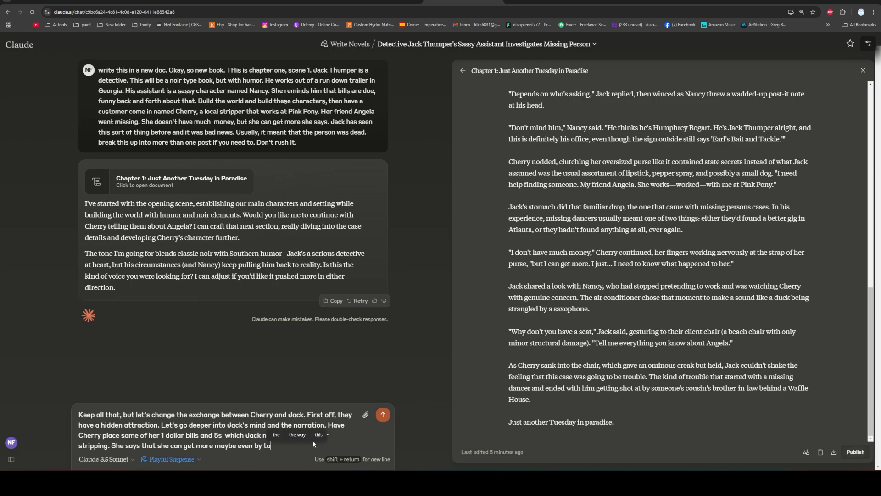
{"action": "type", "text": "night, but Jac"}
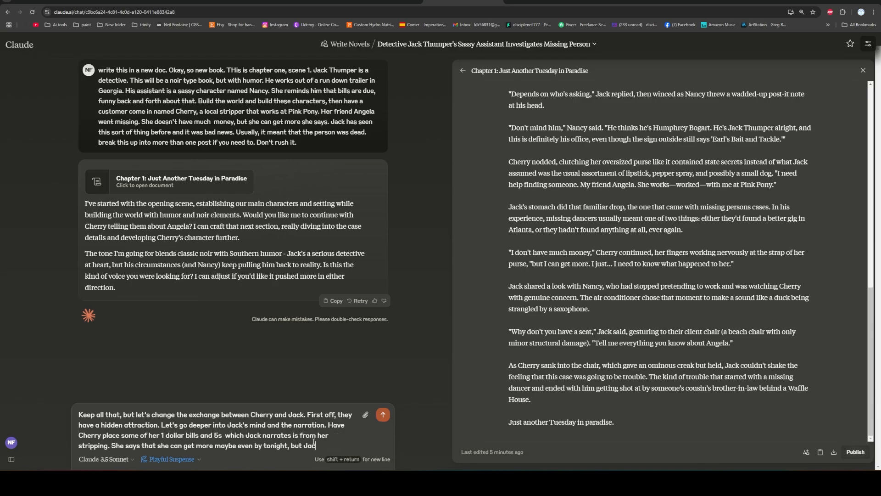
{"action": "type", "text": "k also knows she "}
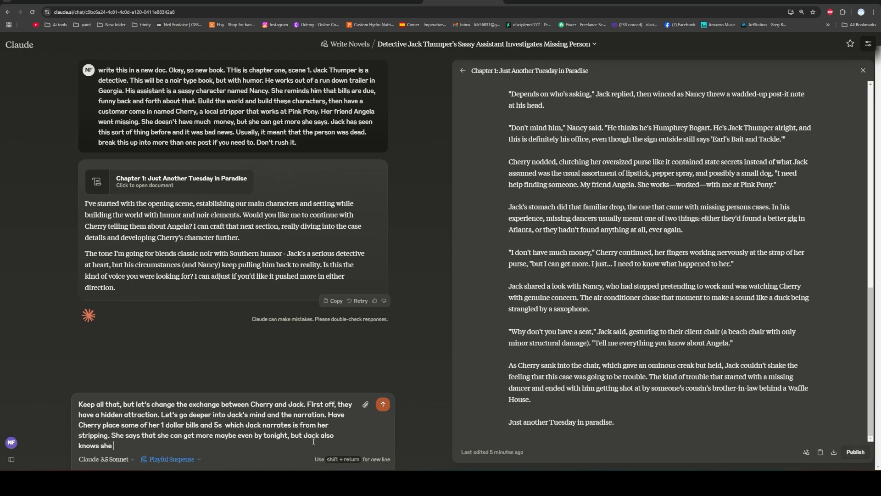
{"action": "type", "text": "probably has a"}
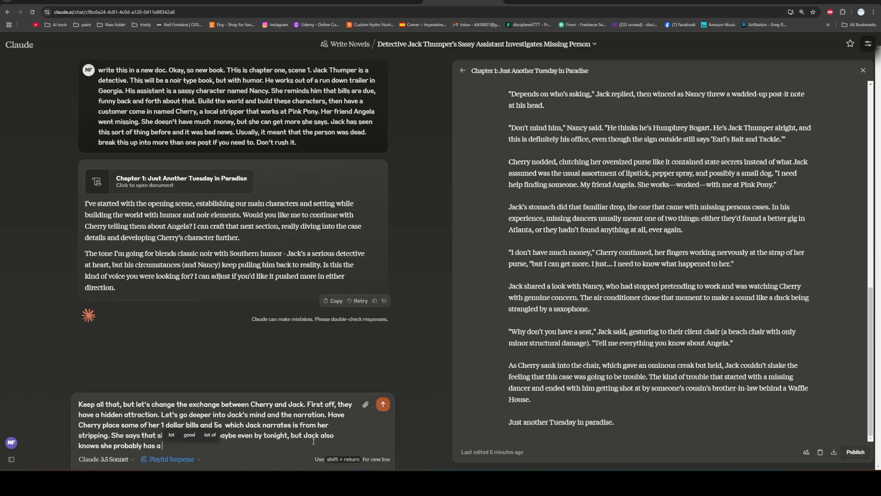
{"action": "type", "text": " kid she pays fo"}
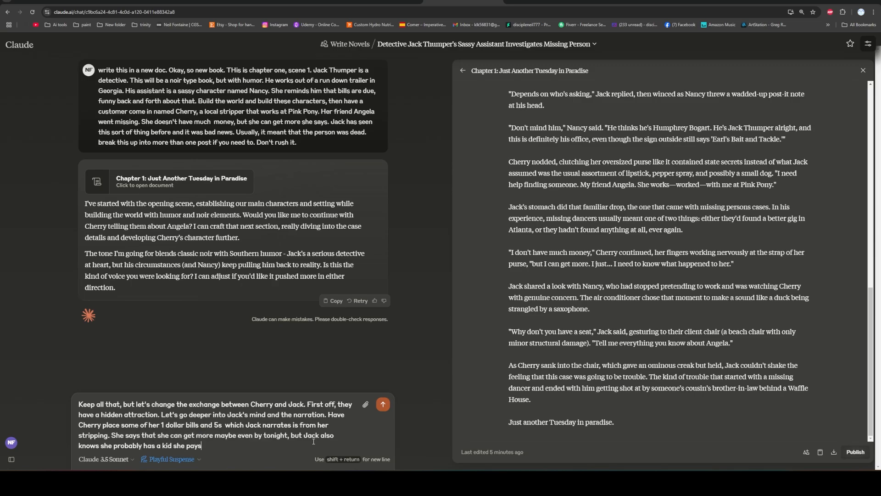
{"action": "key", "text": "BackSpace"}
{"action": "key", "text": "BackSpace"}
{"action": "key", "text": "BackSpace"}
{"action": "key", "text": "BackSpace"}
{"action": "key", "text": "BackSpace"}
{"action": "key", "text": "BackSpace"}
{"action": "key", "text": "BackSpace"}
{"action": "key", "text": "BackSpace"}
{"action": "key", "text": "BackSpace"}
{"action": "key", "text": "BackSpace"}
{"action": "key", "text": "BackSpace"}
{"action": "key", "text": "BackSpace"}
{"action": "key", "text": "BackSpace"}
{"action": "key", "text": "BackSpace"}
{"action": "key", "text": "BackSpace"}
{"action": "key", "text": "BackSpace"}
{"action": "key", "text": "BackSpace"}
{"action": "key", "text": "BackSpace"}
{"action": "key", "text": "BackSpace"}
{"action": "key", "text": "BackSpace"}
{"action": "type", "text": "e has a "}
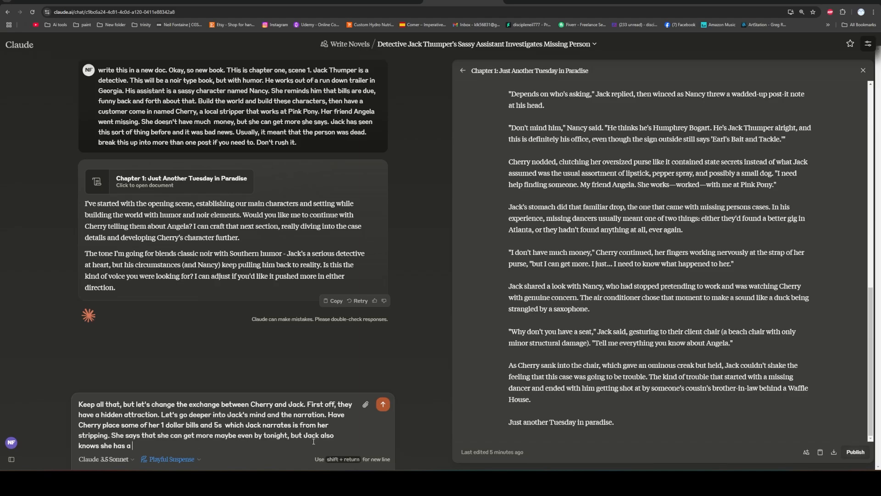
{"action": "type", "text": "kid to care for"}
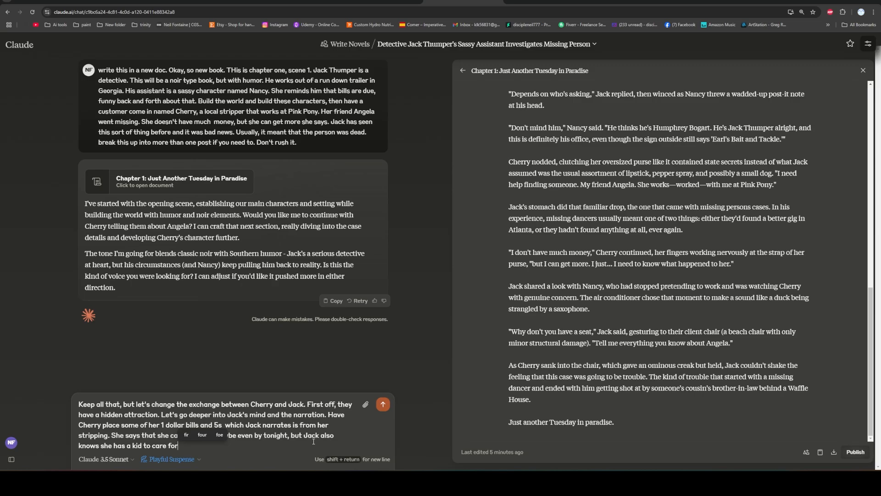
{"action": "key", "text": "BackSpace"}
{"action": "key", "text": "BackSpace"}
{"action": "key", "text": "BackSpace"}
{"action": "key", "text": "BackSpace"}
{"action": "key", "text": "BackSpace"}
{"action": "key", "text": "BackSpace"}
{"action": "key", "text": "BackSpace"}
{"action": "key", "text": "BackSpace"}
{"action": "key", "text": "BackSpace"}
{"action": "key", "text": "BackSpace"}
{"action": "key", "text": "BackSpace"}
{"action": "key", "text": "BackSpace"}
{"action": "key", "text": "BackSpace"}
{"action": "key", "text": "BackSpace"}
{"action": "key", "text": "BackSpace"}
{"action": "key", "text": "BackSpace"}
{"action": "key", "text": "BackSpace"}
{"action": "key", "text": "BackSpace"}
{"action": "key", "text": "BackSpace"}
{"action": "key", "text": "BackSpace"}
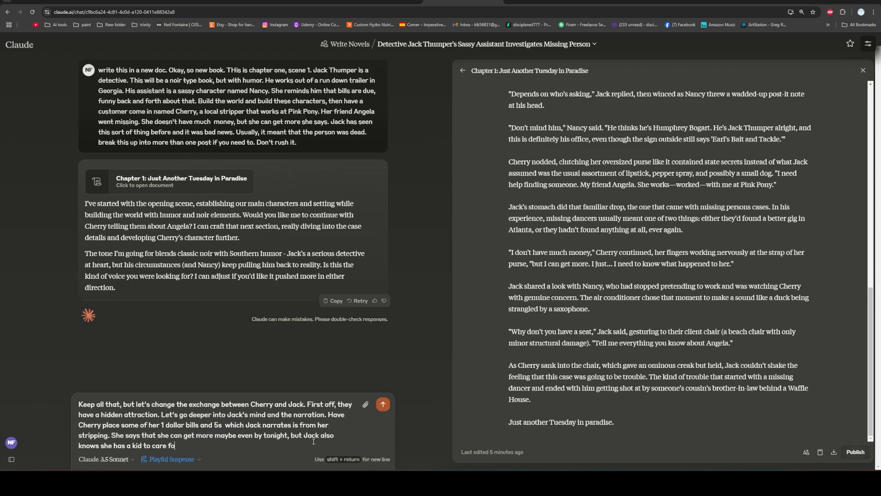
{"action": "key", "text": "BackSpace"}
{"action": "key", "text": "BackSpace"}
{"action": "key", "text": "BackSpace"}
{"action": "key", "text": "BackSpace"}
{"action": "key", "text": "BackSpace"}
{"action": "key", "text": "BackSpace"}
{"action": "key", "text": "BackSpace"}
{"action": "key", "text": "BackSpace"}
{"action": "key", "text": "BackSpace"}
{"action": "key", "text": "BackSpace"}
{"action": "key", "text": "BackSpace"}
{"action": "key", "text": "BackSpace"}
{"action": "key", "text": "BackSpace"}
{"action": "key", "text": "BackSpace"}
{"action": "key", "text": "BackSpace"}
{"action": "key", "text": "BackSpace"}
{"action": "key", "text": "BackSpace"}
{"action": "key", "text": "BackSpace"}
{"action": "key", "text": "BackSpace"}
{"action": "key", "text": "BackSpace"}
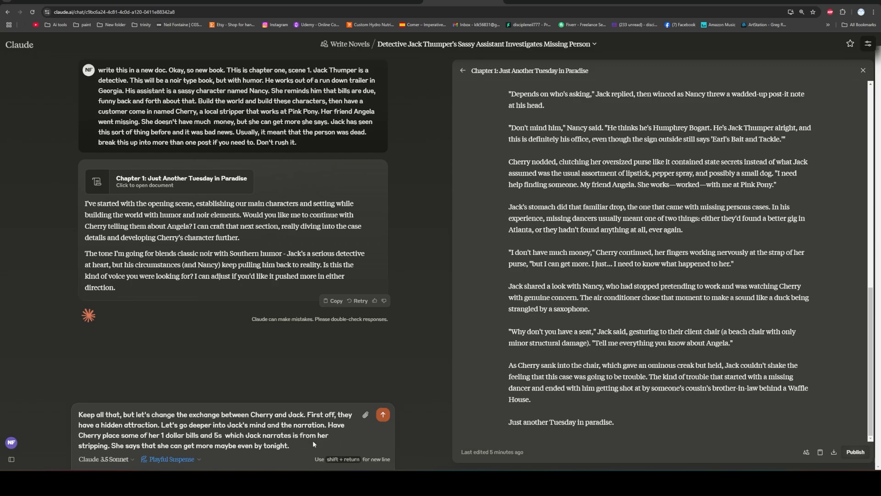
{"action": "type", "text": "o have jack mention "}
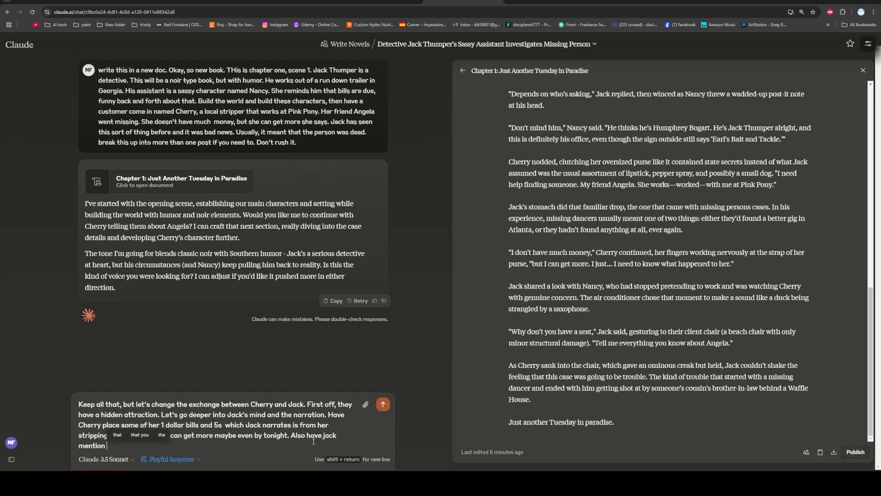
{"action": "type", "text": "that he knows s"}
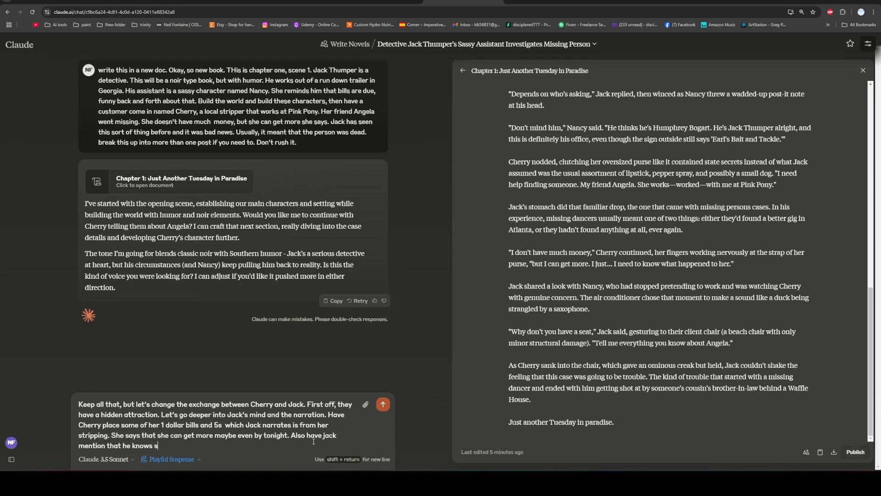
{"action": "type", "text": "he is from the Pi"}
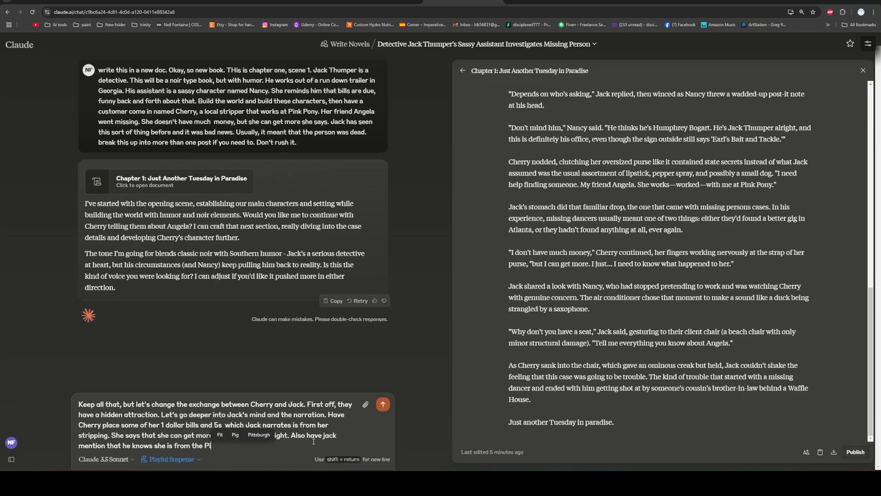
{"action": "key", "text": "BackSpace"}
{"action": "key", "text": "BackSpace"}
{"action": "key", "text": "BackSpace"}
{"action": "key", "text": "BackSpace"}
{"action": "key", "text": "BackSpace"}
{"action": "key", "text": "BackSpace"}
{"action": "key", "text": "BackSpace"}
{"action": "key", "text": "BackSpace"}
{"action": "key", "text": "BackSpace"}
{"action": "key", "text": "BackSpace"}
{"action": "key", "text": "BackSpace"}
{"action": "key", "text": "BackSpace"}
{"action": "key", "text": "BackSpace"}
{"action": "key", "text": "BackSpace"}
{"action": "key", "text": "BackSpace"}
{"action": "key", "text": "BackSpace"}
{"action": "key", "text": "BackSpace"}
{"action": "key", "text": "BackSpace"}
{"action": "key", "text": "BackSpace"}
{"action": "key", "text": "BackSpace"}
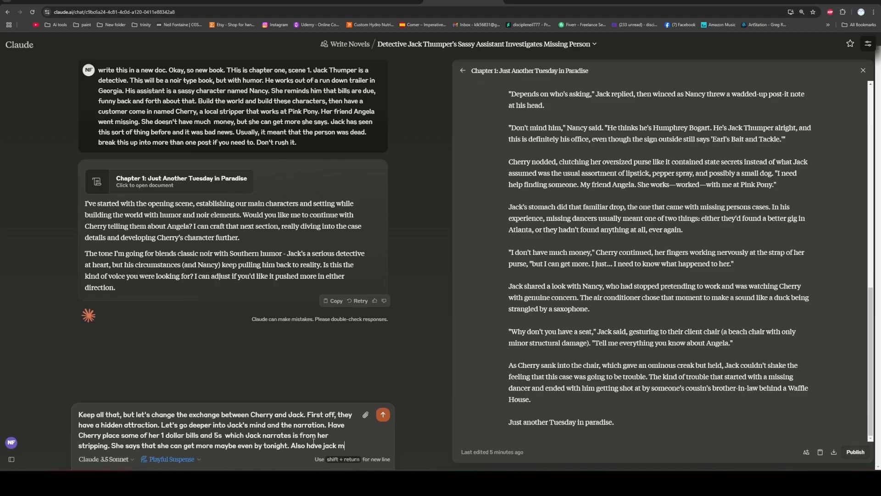
{"action": "key", "text": "BackSpace"}
{"action": "key", "text": "BackSpace"}
{"action": "key", "text": "BackSpace"}
{"action": "key", "text": "BackSpace"}
{"action": "key", "text": "BackSpace"}
{"action": "key", "text": "BackSpace"}
{"action": "key", "text": "BackSpace"}
{"action": "key", "text": "BackSpace"}
Add to the revision request "Also narrate that Jack knows she is from the Pink Pony because".
{"action": "type", "text": "narrate that Jac"}
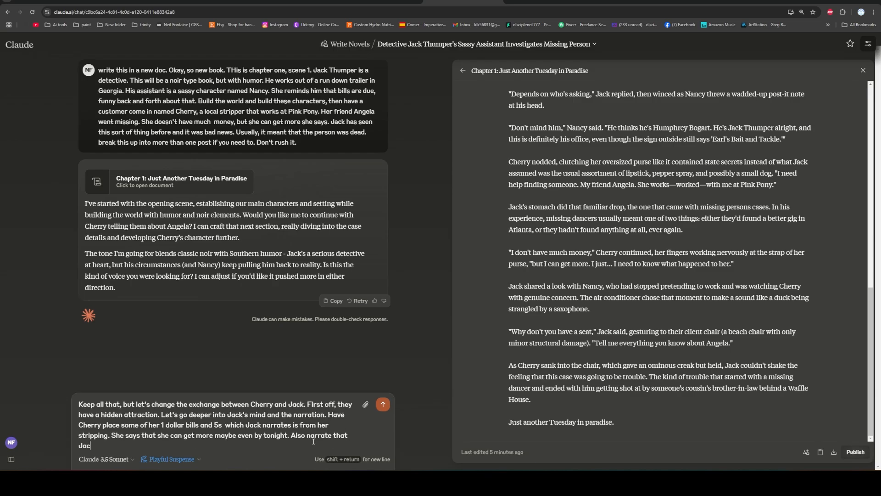
{"action": "type", "text": "k knows she is from the Pink Pon"}
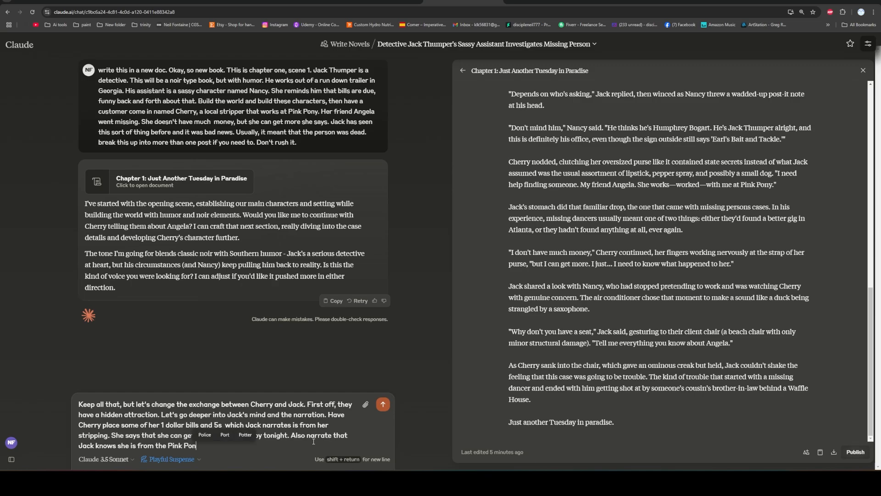
{"action": "type", "text": "y because he has"}
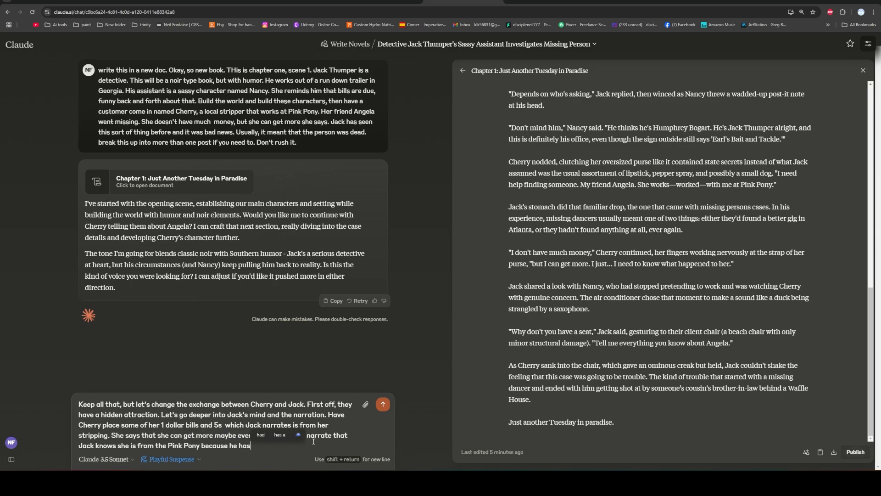
{"action": "key", "text": "BackSpace"}
{"action": "key", "text": "BackSpace"}
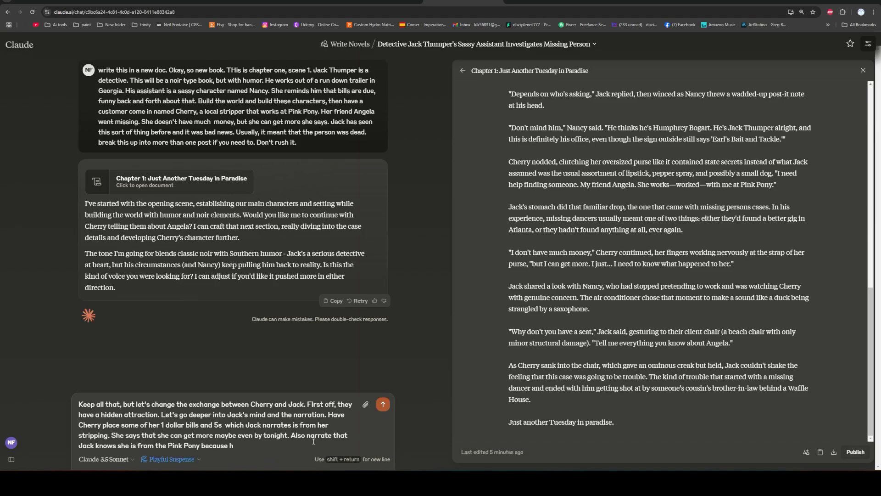
{"action": "key", "text": "BackSpace"}
Complete the revision request with "many of his cases have lead him there, so he knows some of them." and send it.
{"action": "type", "text": "many of his cases have ledd"}
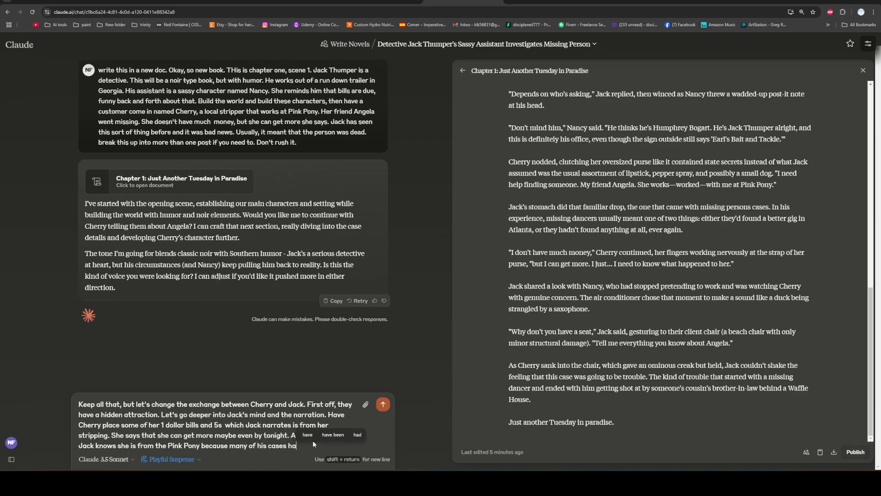
{"action": "key", "text": "BackSpace"}
{"action": "key", "text": "BackSpace"}
{"action": "type", "text": "ad him there"}
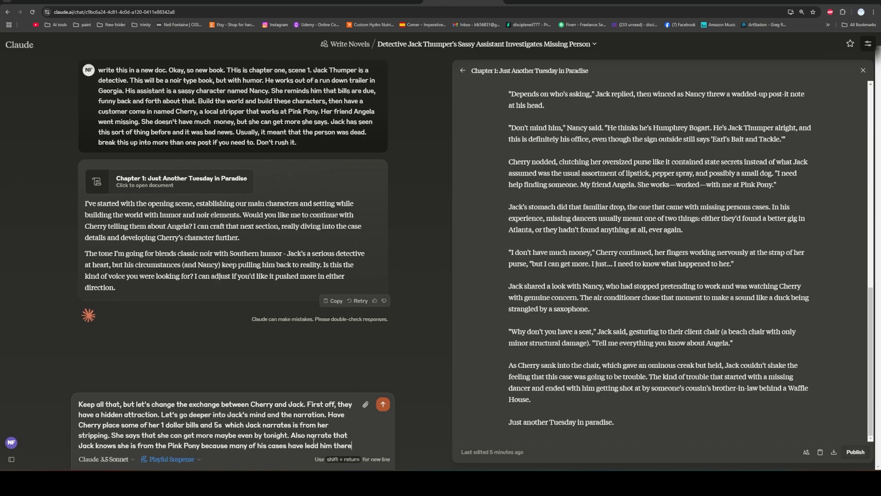
{"action": "type", "text": ", so he knows some of th"}
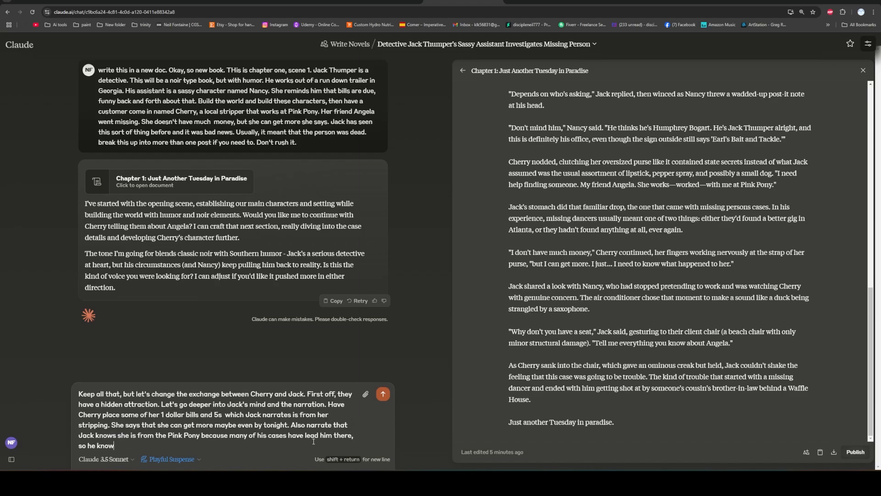
{"action": "type", "text": "em."}
{"action": "key", "text": "Return"}
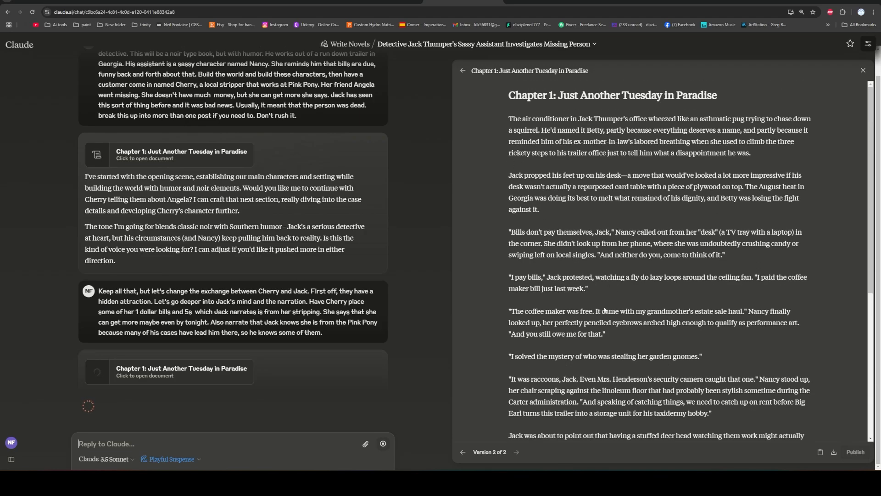
Read the revised Chapter 1 document through to its end and return to the chapter's beginning.
{"action": "scroll", "coordinate": [596, 241], "scroll_direction": "down", "scroll_amount": 1}
{"action": "scroll", "coordinate": [597, 241], "scroll_direction": "down", "scroll_amount": 7}
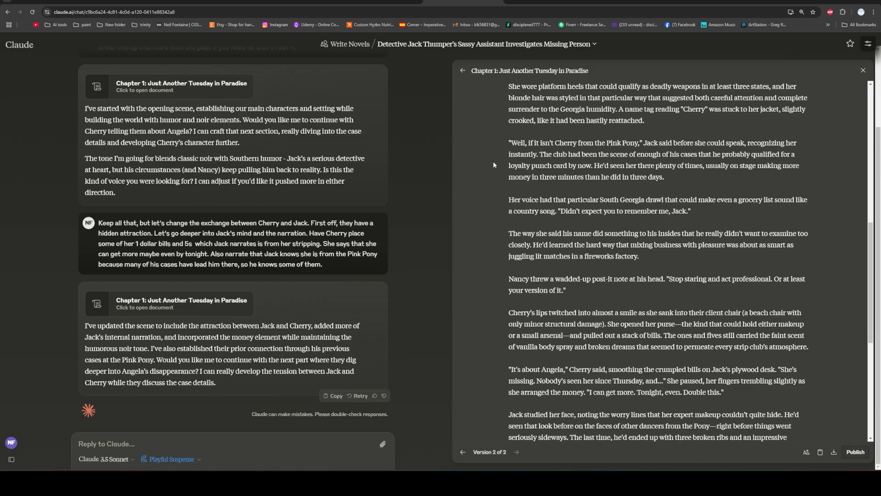
{"action": "scroll", "coordinate": [493, 161], "scroll_direction": "down", "scroll_amount": 3}
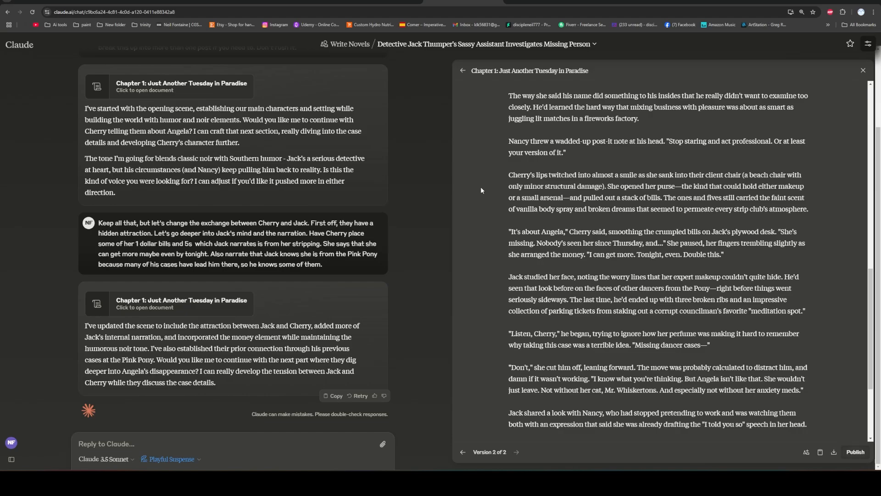
{"action": "scroll", "coordinate": [481, 187], "scroll_direction": "down", "scroll_amount": 3}
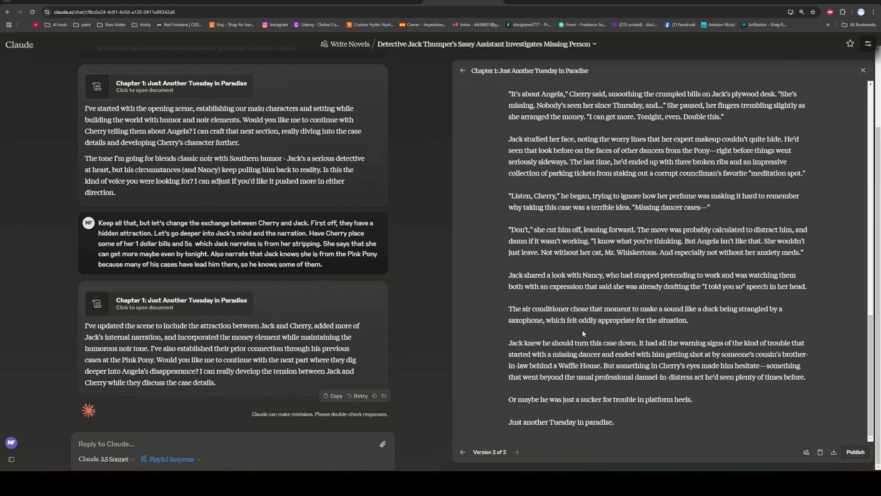
{"action": "left_click", "coordinate": [503, 329]}
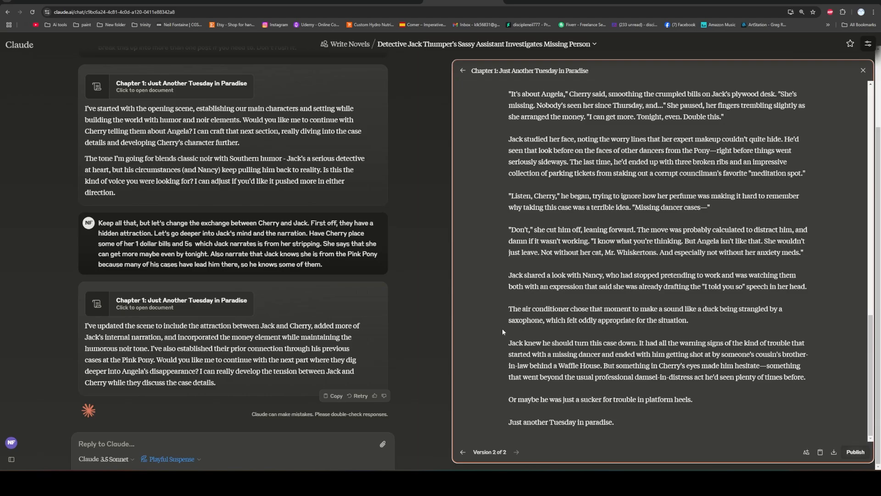
{"action": "scroll", "coordinate": [499, 338], "scroll_direction": "up", "scroll_amount": 20}
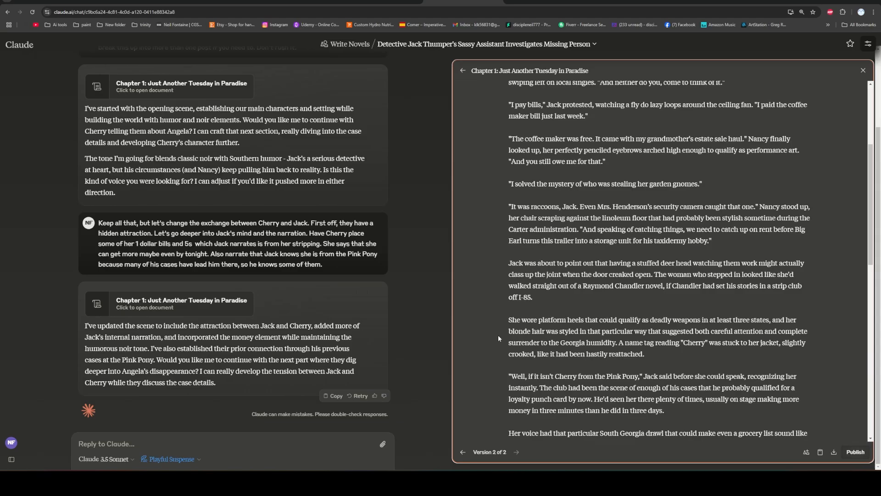
{"action": "scroll", "coordinate": [497, 338], "scroll_direction": "down", "scroll_amount": 15}
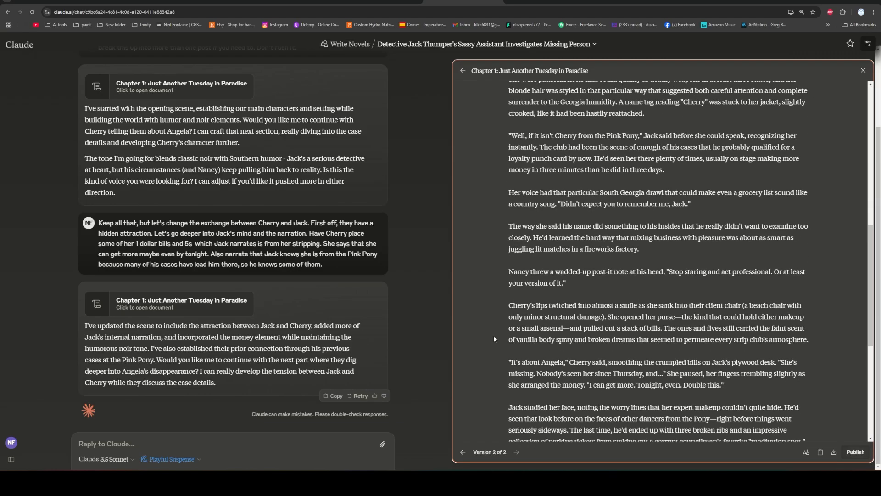
{"action": "scroll", "coordinate": [492, 339], "scroll_direction": "up", "scroll_amount": 7}
{"action": "scroll", "coordinate": [492, 336], "scroll_direction": "up", "scroll_amount": 10}
{"action": "scroll", "coordinate": [489, 337], "scroll_direction": "down", "scroll_amount": 15}
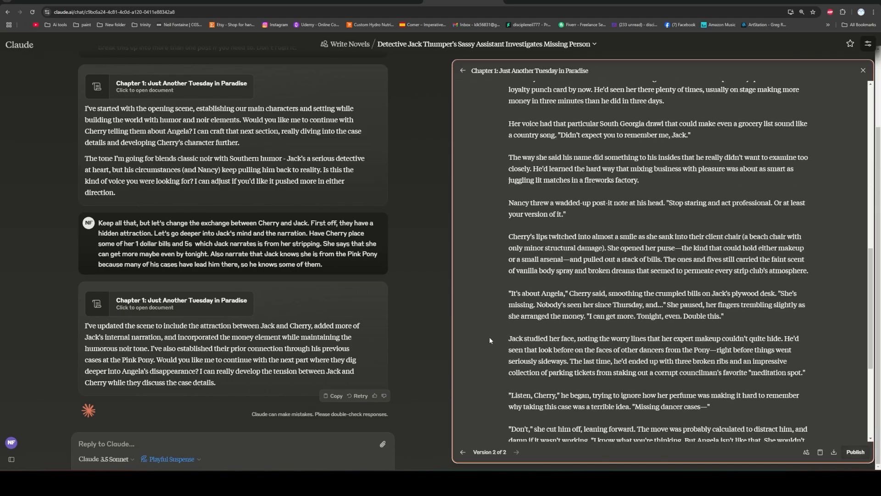
{"action": "scroll", "coordinate": [487, 339], "scroll_direction": "up", "scroll_amount": 8}
{"action": "scroll", "coordinate": [486, 340], "scroll_direction": "up", "scroll_amount": 4}
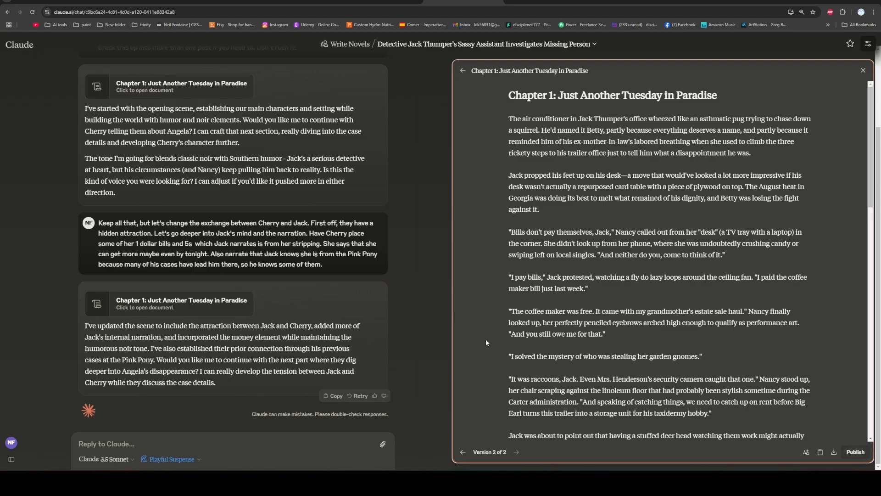
Review the chapter by highlighting its opening, Cherry's arrival and her exchange with Jack, then clear the selection.
{"action": "left_click_drag", "start_coordinate": [509, 119], "coordinate": [653, 250]}
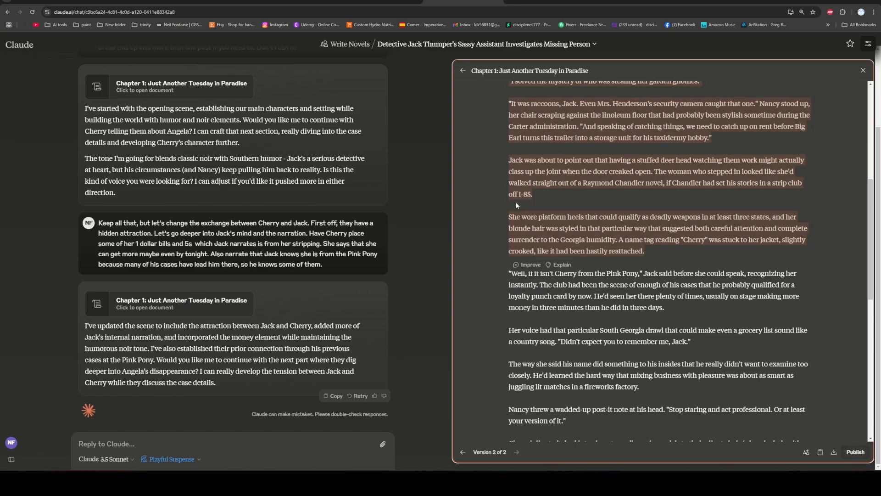
{"action": "scroll", "coordinate": [503, 224], "scroll_direction": "down", "scroll_amount": 15}
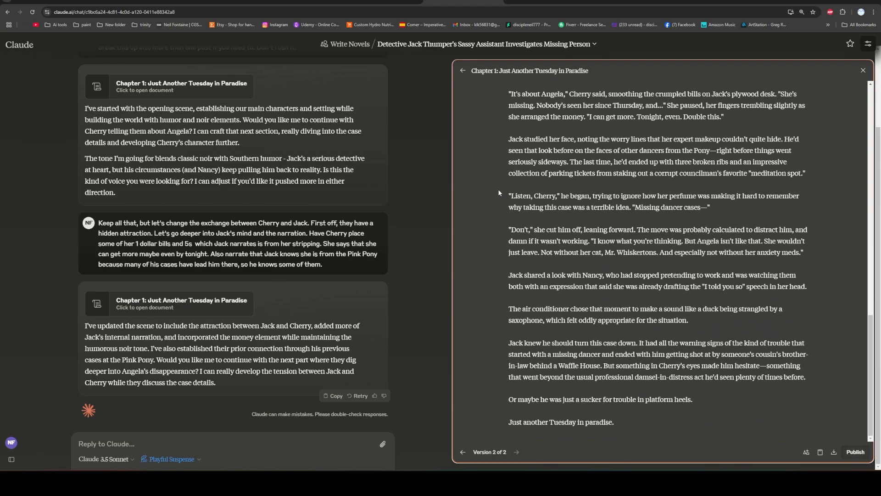
{"action": "scroll", "coordinate": [575, 237], "scroll_direction": "up", "scroll_amount": 15}
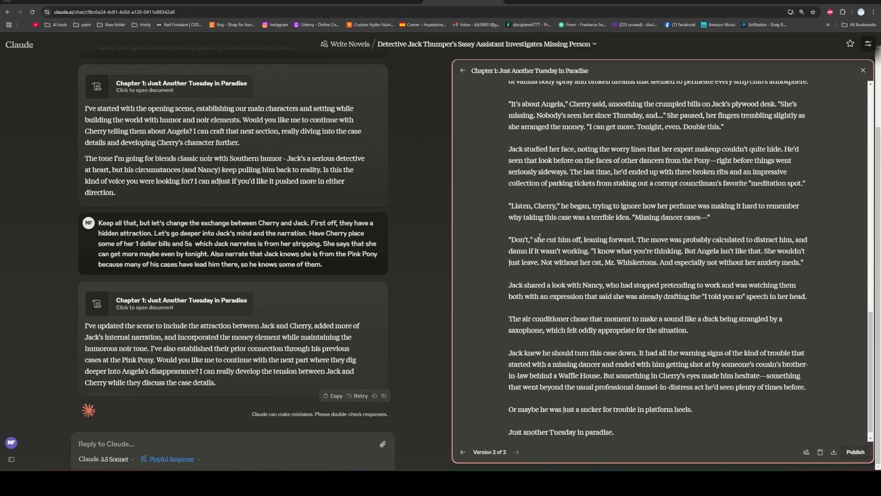
{"action": "left_click_drag", "start_coordinate": [507, 122], "coordinate": [693, 282]}
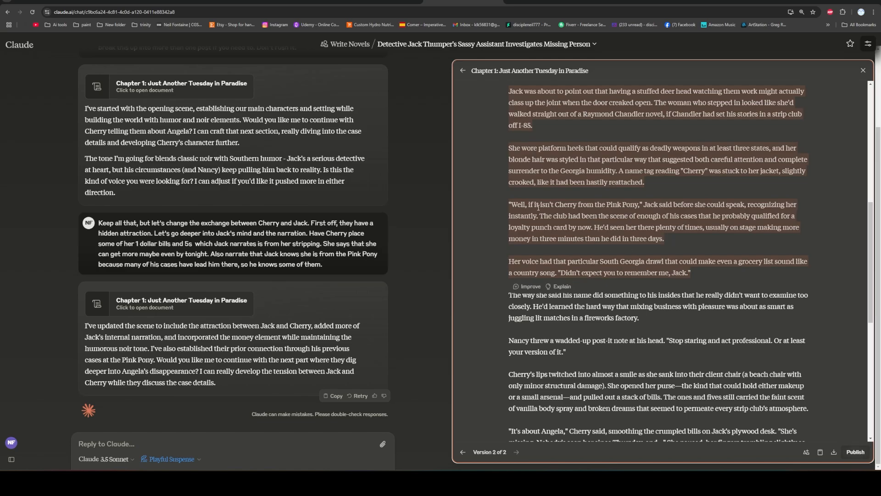
{"action": "scroll", "coordinate": [494, 196], "scroll_direction": "down", "scroll_amount": 3}
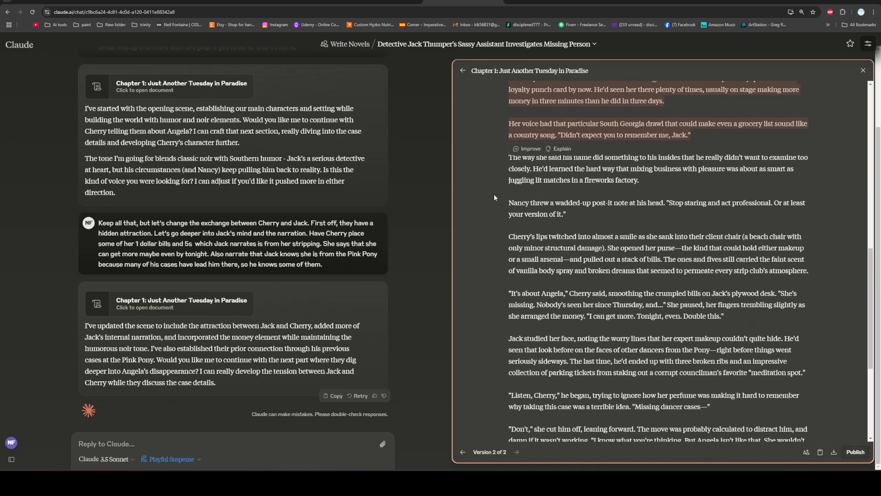
{"action": "scroll", "coordinate": [493, 194], "scroll_direction": "down", "scroll_amount": 4}
{"action": "scroll", "coordinate": [490, 195], "scroll_direction": "up", "scroll_amount": 4}
{"action": "scroll", "coordinate": [489, 194], "scroll_direction": "down", "scroll_amount": 3}
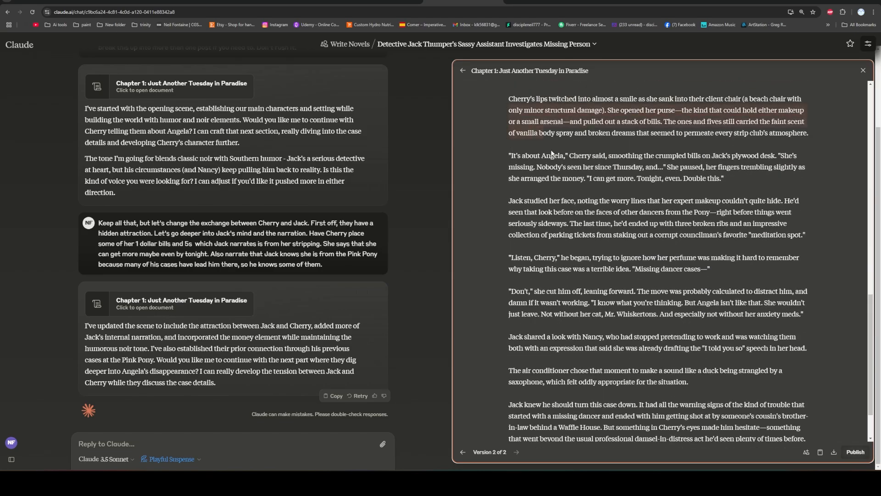
{"action": "left_click_drag", "start_coordinate": [552, 154], "coordinate": [567, 166]}
{"action": "scroll", "coordinate": [609, 220], "scroll_direction": "up", "scroll_amount": 7}
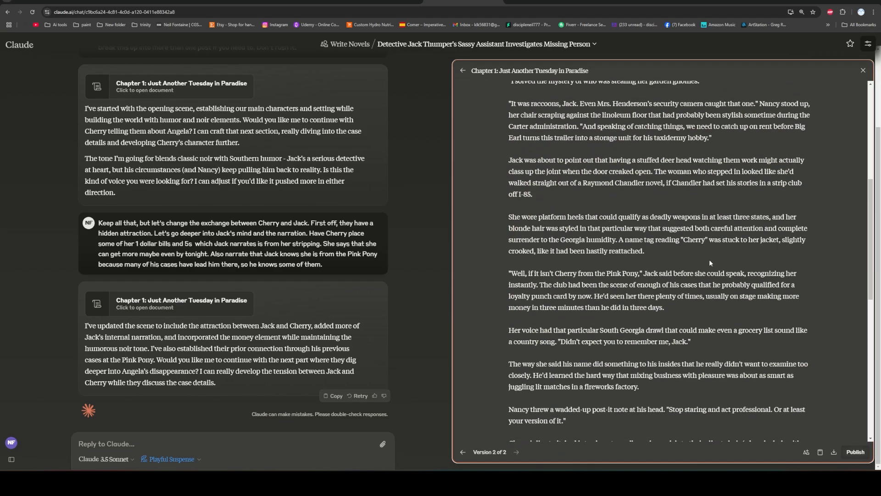
{"action": "scroll", "coordinate": [615, 290], "scroll_direction": "down", "scroll_amount": 7}
{"action": "left_click_drag", "start_coordinate": [506, 213], "coordinate": [677, 352]}
{"action": "scroll", "coordinate": [580, 229], "scroll_direction": "down", "scroll_amount": 1}
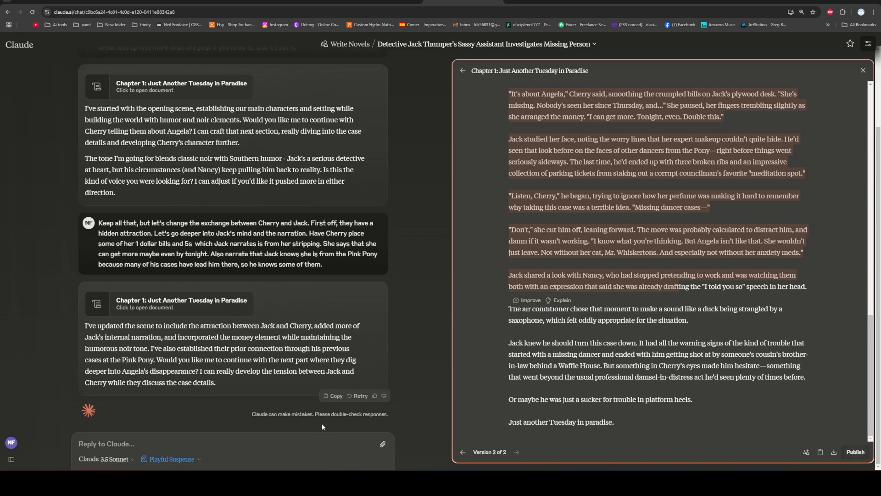
{"action": "left_click", "coordinate": [503, 343]}
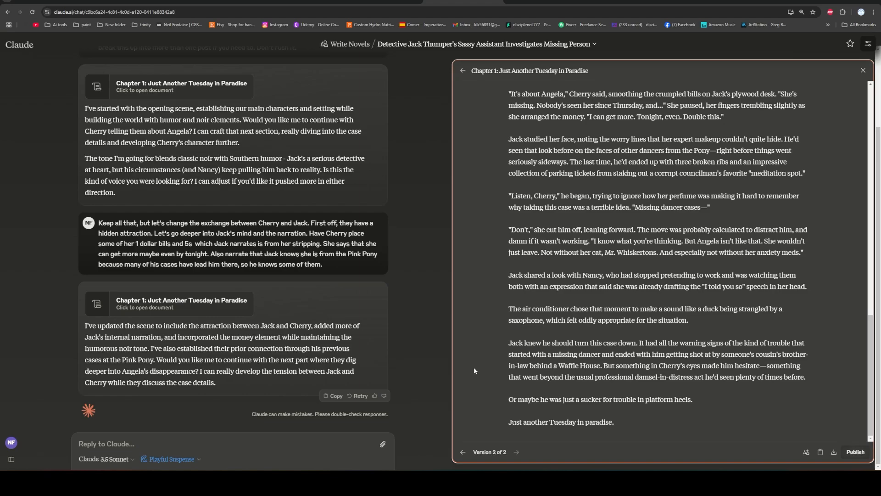
Send the request "Finish this scene out. Jack takes the case.".
{"action": "left_click", "coordinate": [292, 444]}
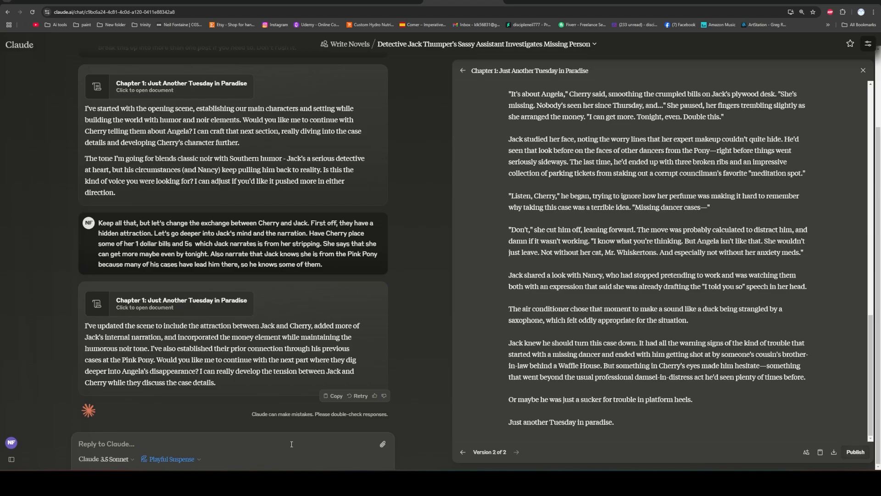
{"action": "type", "text": "Fi"}
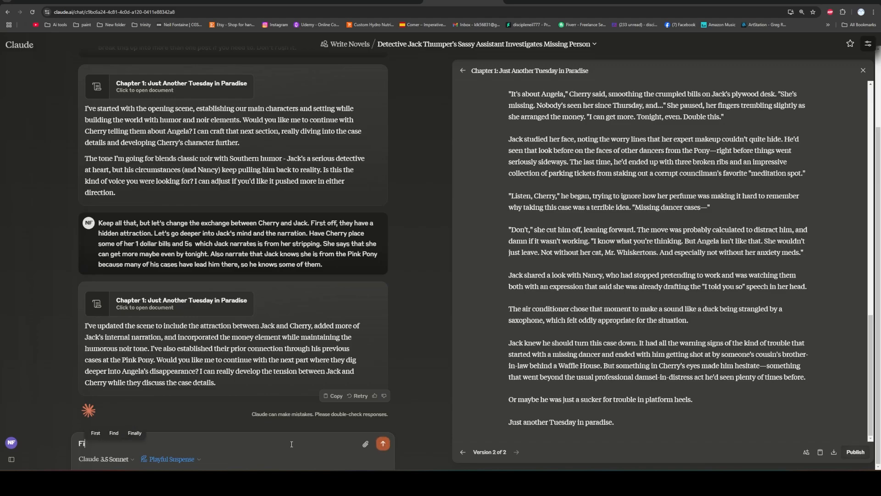
{"action": "type", "text": "nish th"}
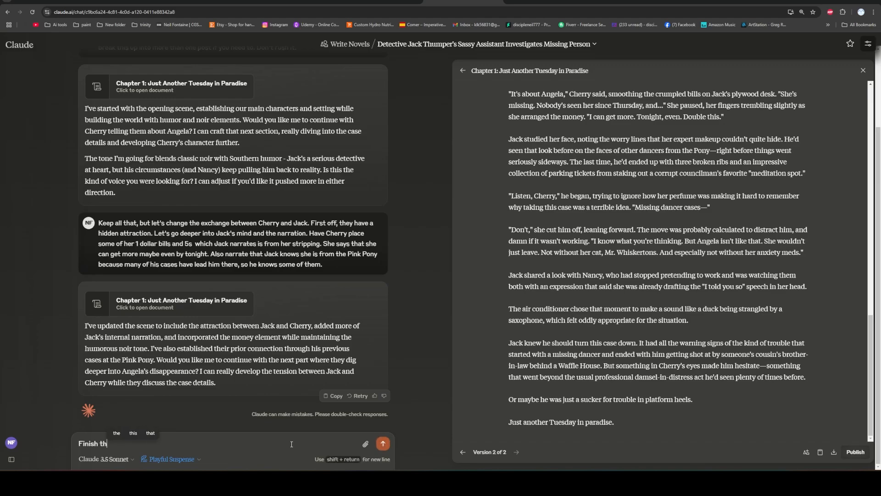
{"action": "type", "text": "is scene out"}
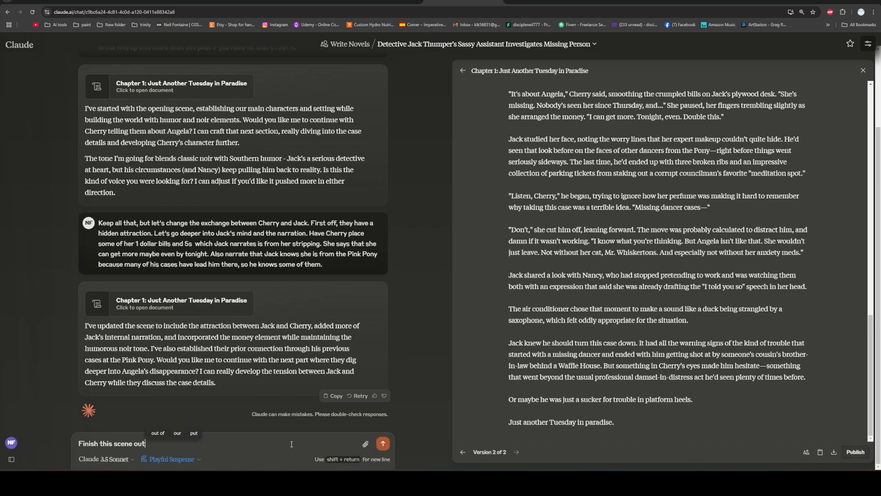
{"action": "type", "text": ". Jack tak"}
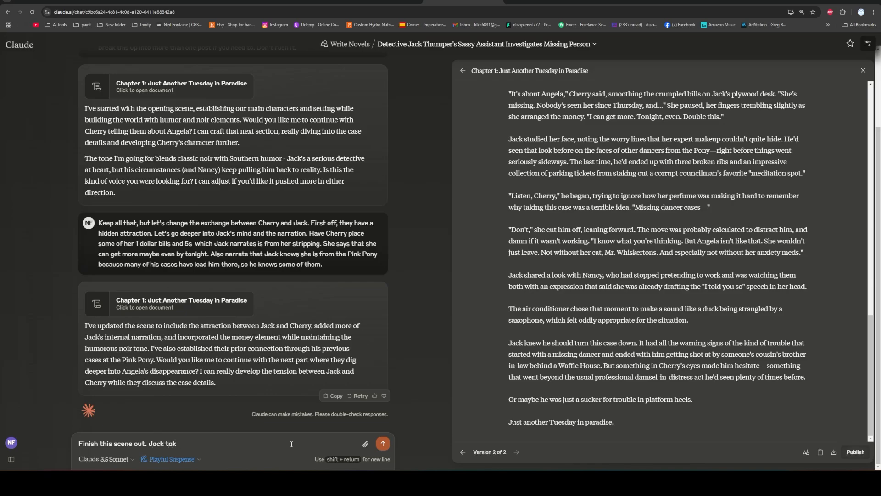
{"action": "type", "text": "es the case"}
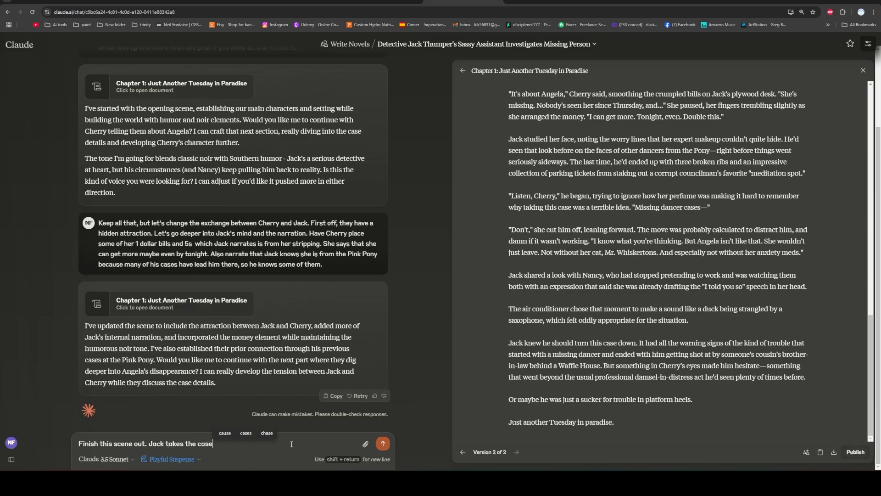
{"action": "type", "text": "."}
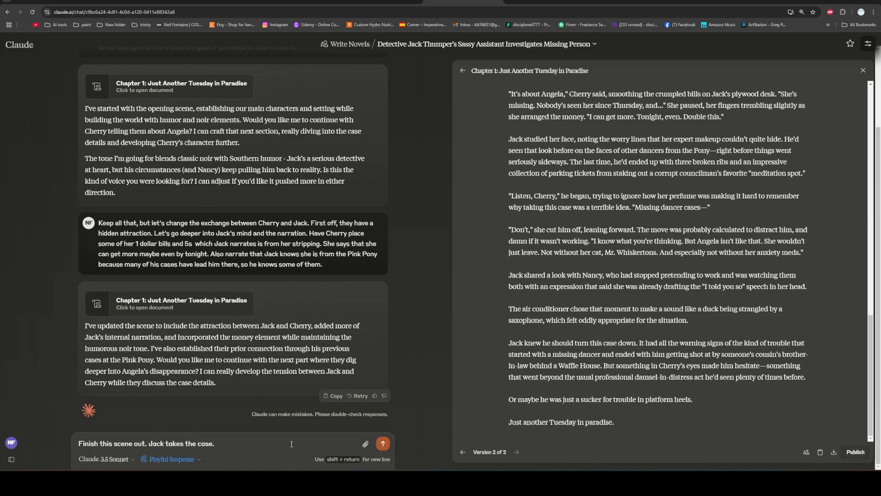
{"action": "key", "text": "Return"}
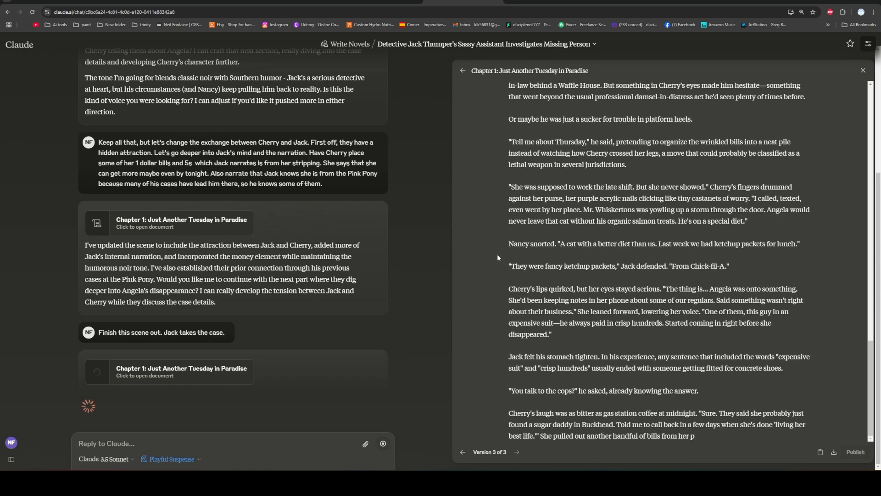
Read the extended Chapter 1 document, highlight Cherry's remark about the cat's organic salmon treats, and clear the selection.
{"action": "scroll", "coordinate": [497, 254], "scroll_direction": "up", "scroll_amount": 1}
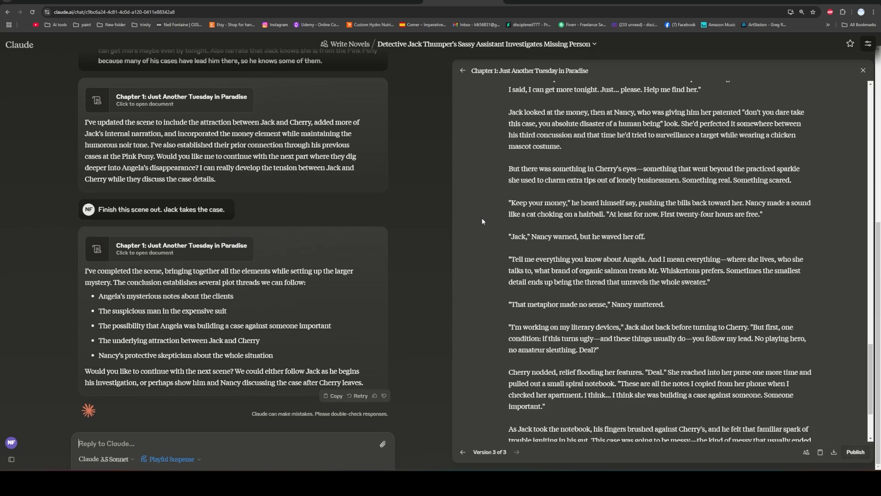
{"action": "scroll", "coordinate": [482, 221], "scroll_direction": "down", "scroll_amount": 2}
{"action": "scroll", "coordinate": [482, 222], "scroll_direction": "up", "scroll_amount": 15}
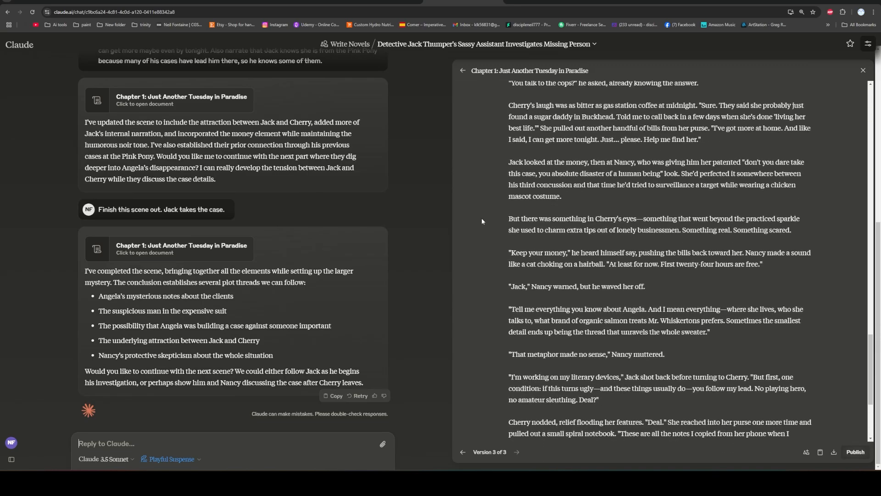
{"action": "scroll", "coordinate": [480, 217], "scroll_direction": "up", "scroll_amount": 10}
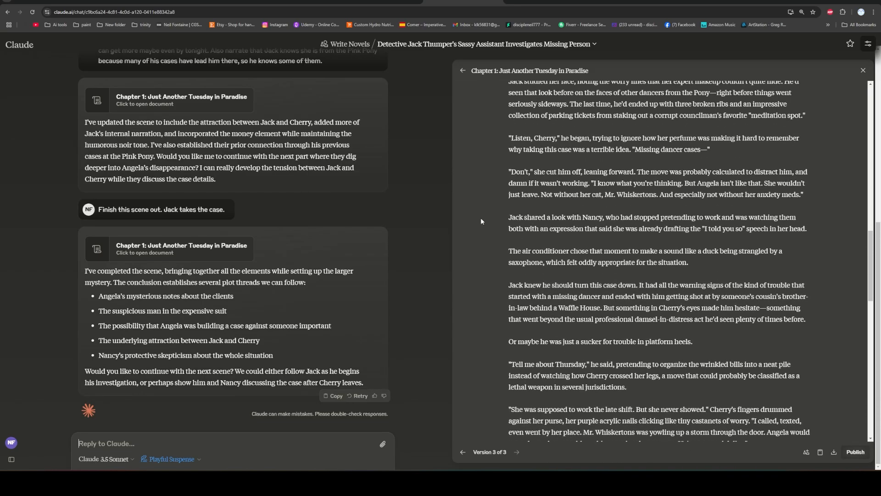
{"action": "scroll", "coordinate": [480, 215], "scroll_direction": "down", "scroll_amount": 5}
{"action": "scroll", "coordinate": [478, 216], "scroll_direction": "down", "scroll_amount": 10}
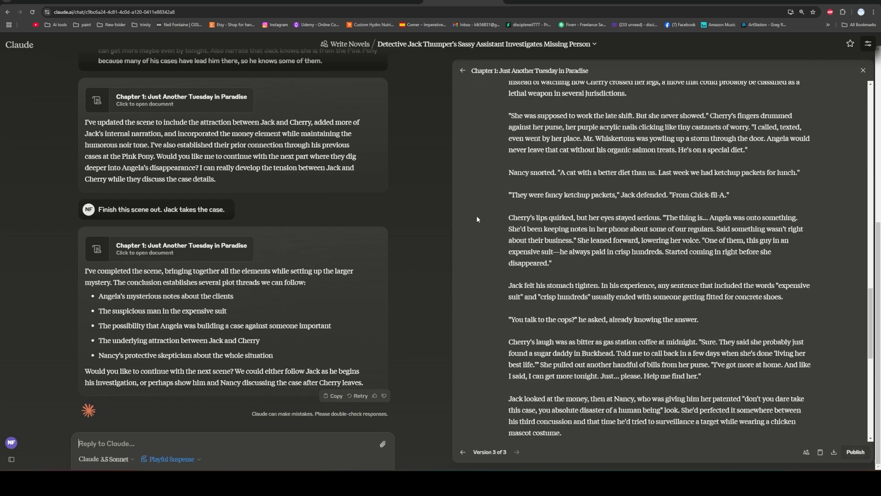
{"action": "scroll", "coordinate": [476, 217], "scroll_direction": "up", "scroll_amount": 3}
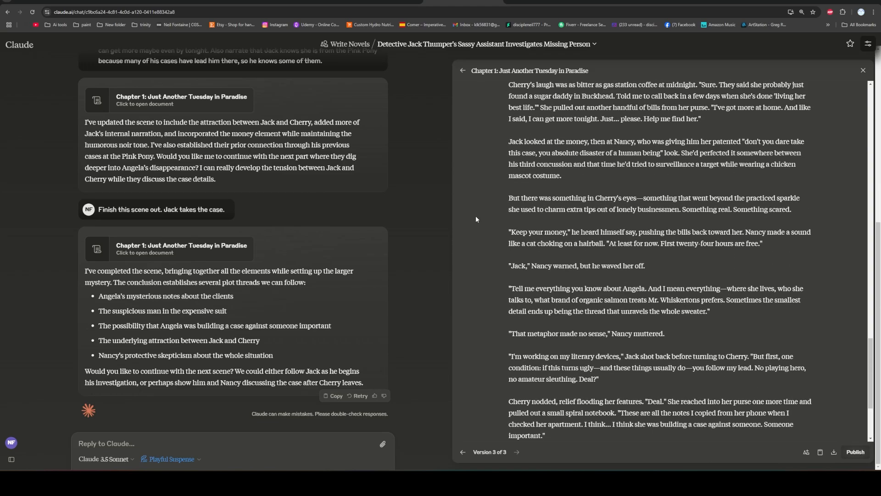
{"action": "scroll", "coordinate": [476, 219], "scroll_direction": "up", "scroll_amount": 5}
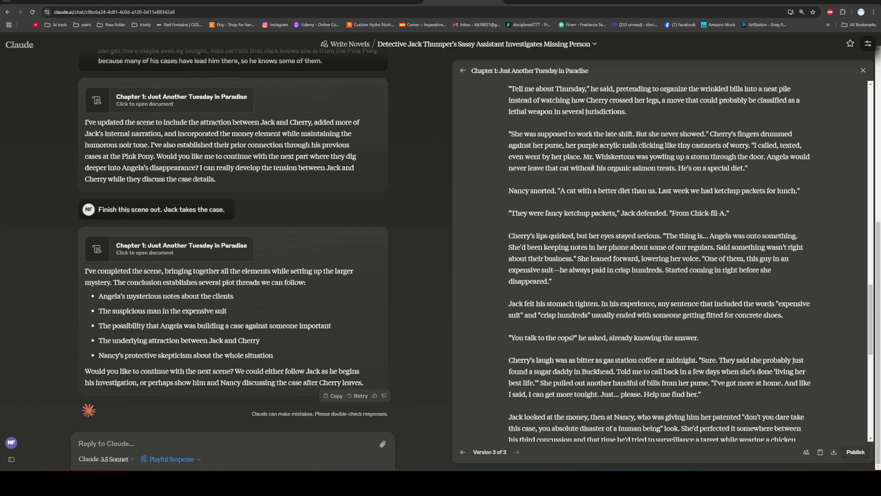
{"action": "left_click_drag", "start_coordinate": [661, 166], "coordinate": [674, 167]}
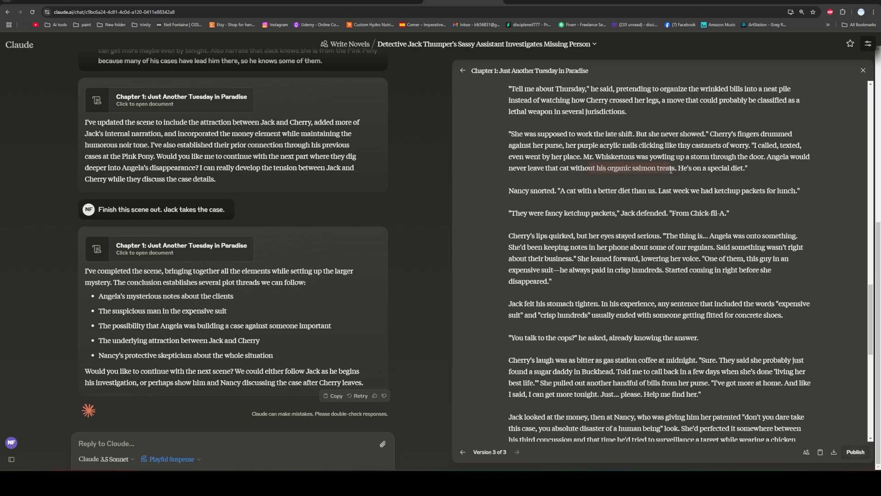
{"action": "left_click", "coordinate": [551, 198]}
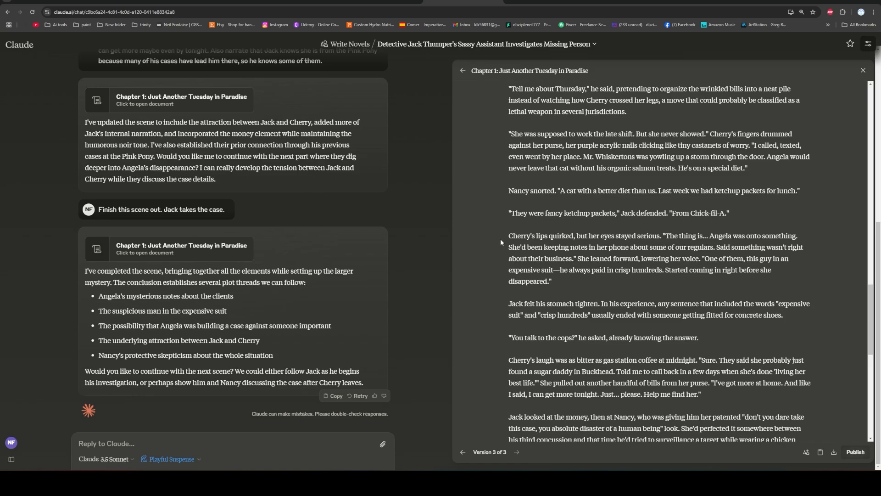
Read on to the chapter's end, highlighting Cherry's bitter reply about the cops and the closing parenthetical about Betty, and clear the selections.
{"action": "scroll", "coordinate": [500, 239], "scroll_direction": "down", "scroll_amount": 3}
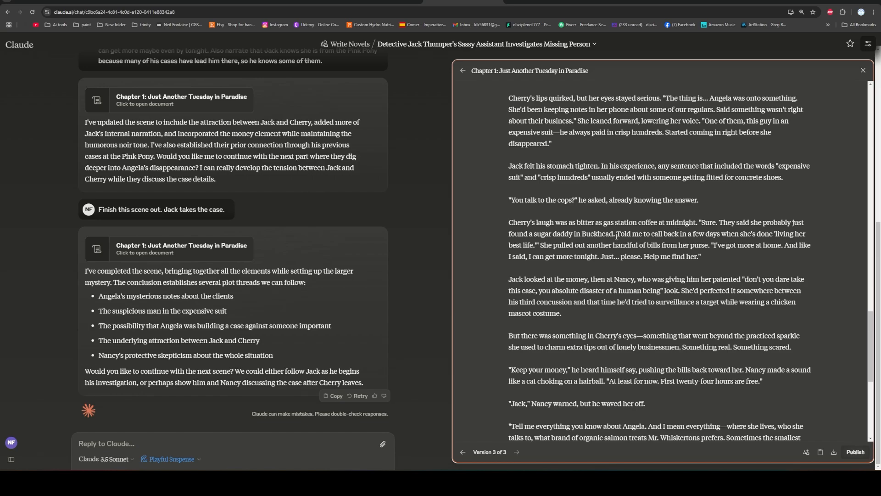
{"action": "left_click_drag", "start_coordinate": [581, 235], "coordinate": [505, 226]}
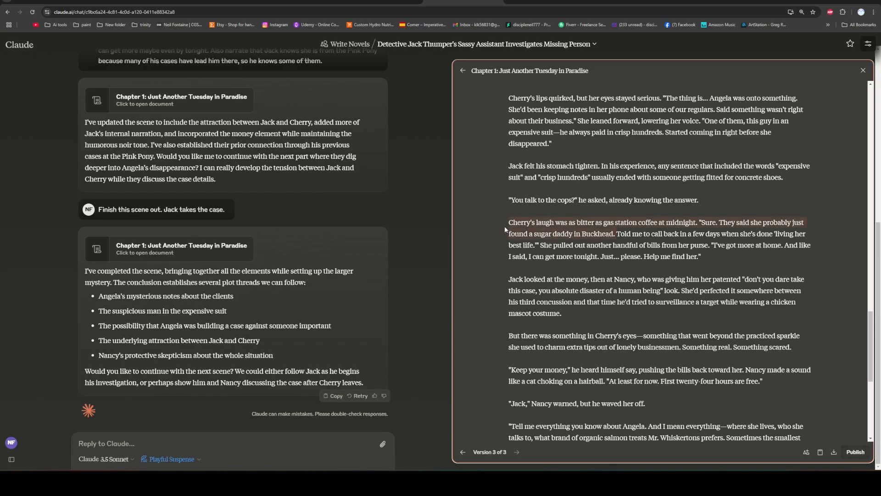
{"action": "left_click", "coordinate": [602, 223]}
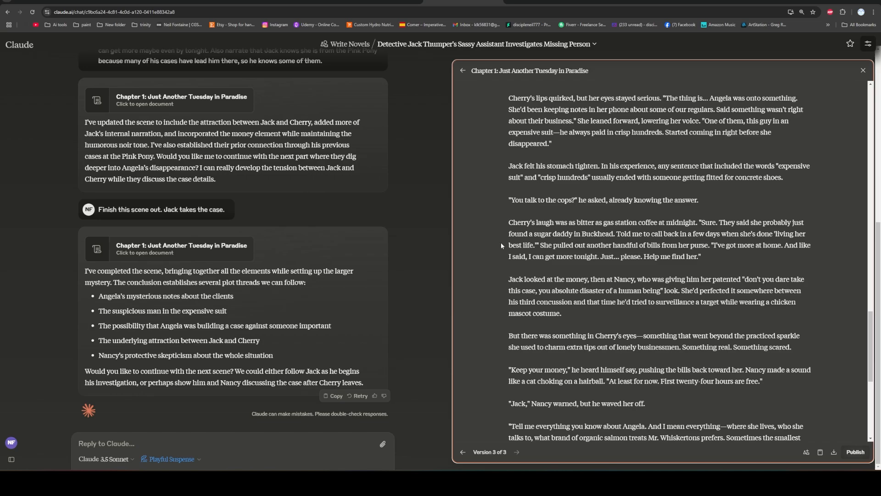
{"action": "scroll", "coordinate": [547, 130], "scroll_direction": "down", "scroll_amount": 5}
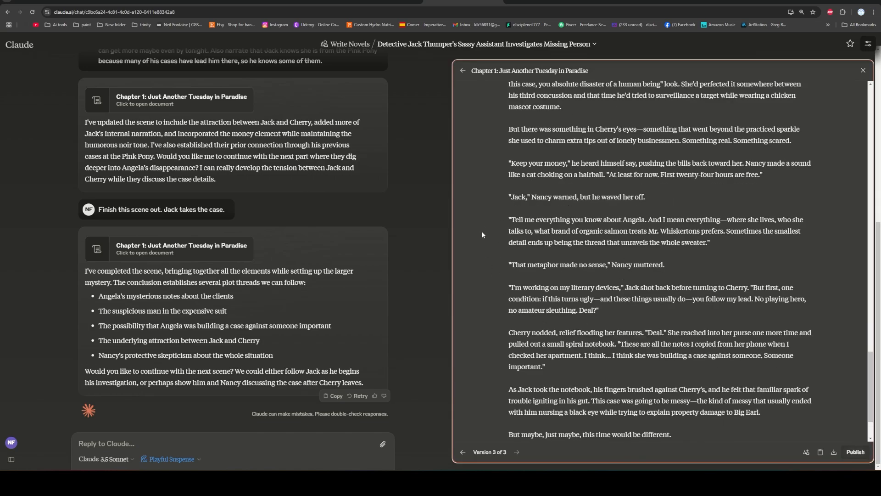
{"action": "scroll", "coordinate": [482, 232], "scroll_direction": "down", "scroll_amount": 2}
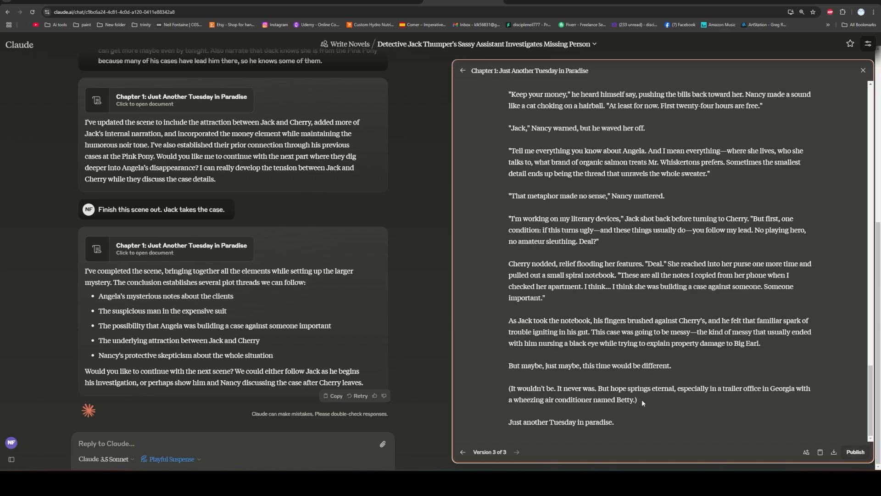
{"action": "left_click_drag", "start_coordinate": [642, 400], "coordinate": [508, 386]}
{"action": "left_click", "coordinate": [479, 334]}
Download the finished Chapter 1 document and skim it from its beginning to its end.
{"action": "scroll", "coordinate": [480, 332], "scroll_direction": "up", "scroll_amount": 20}
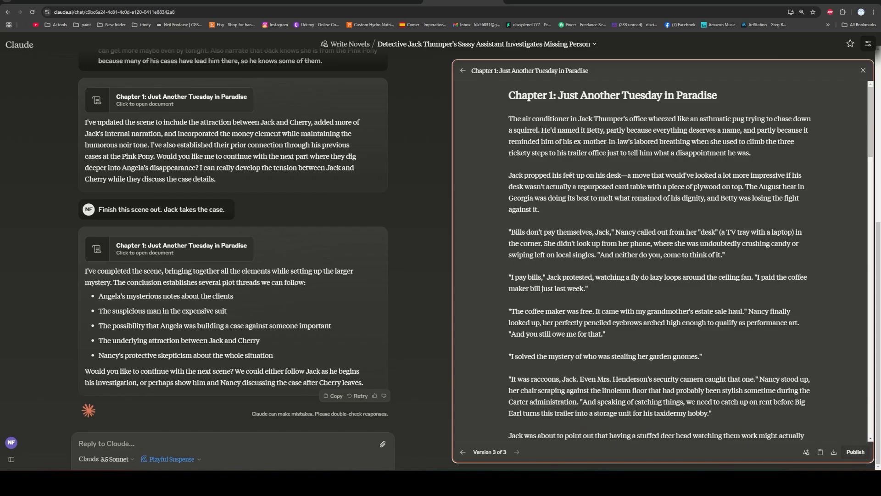
{"action": "scroll", "coordinate": [571, 174], "scroll_direction": "down", "scroll_amount": 15}
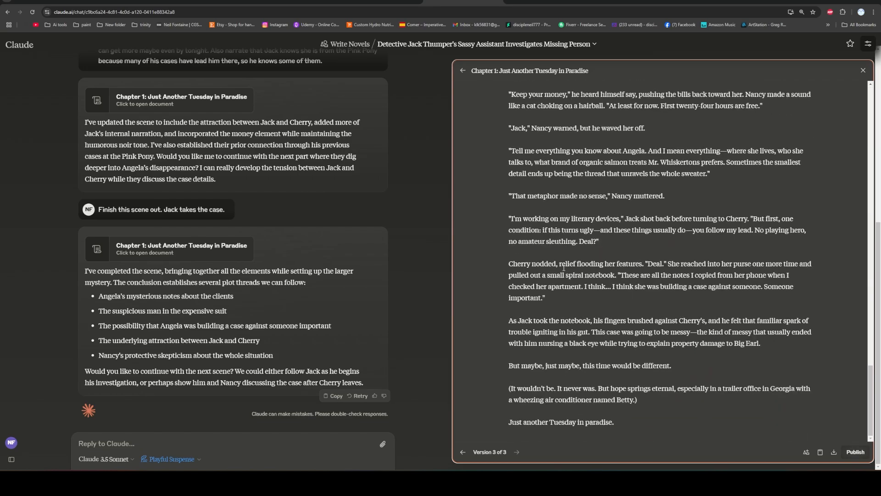
{"action": "left_click", "coordinate": [833, 453]}
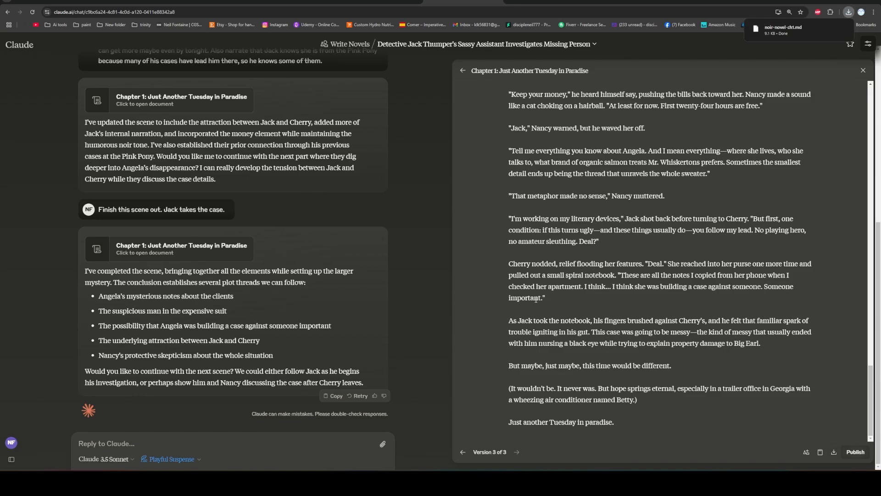
{"action": "scroll", "coordinate": [494, 277], "scroll_direction": "up", "scroll_amount": 20}
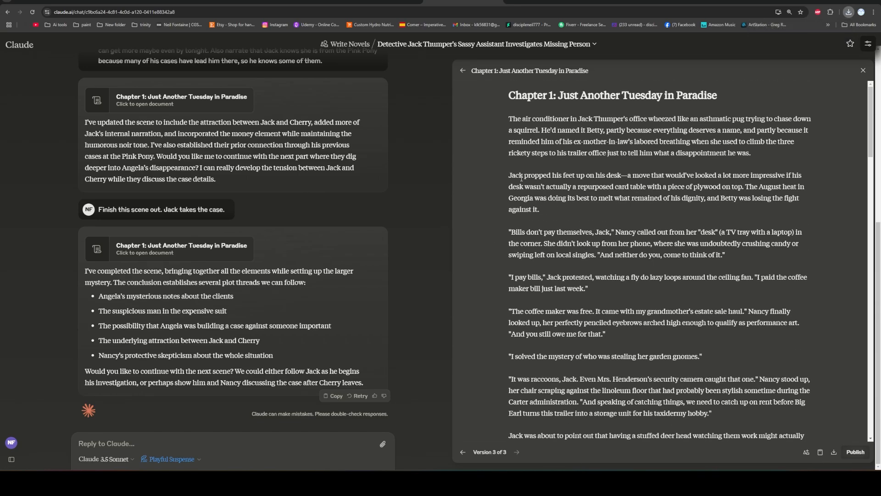
{"action": "scroll", "coordinate": [589, 265], "scroll_direction": "down", "scroll_amount": 20}
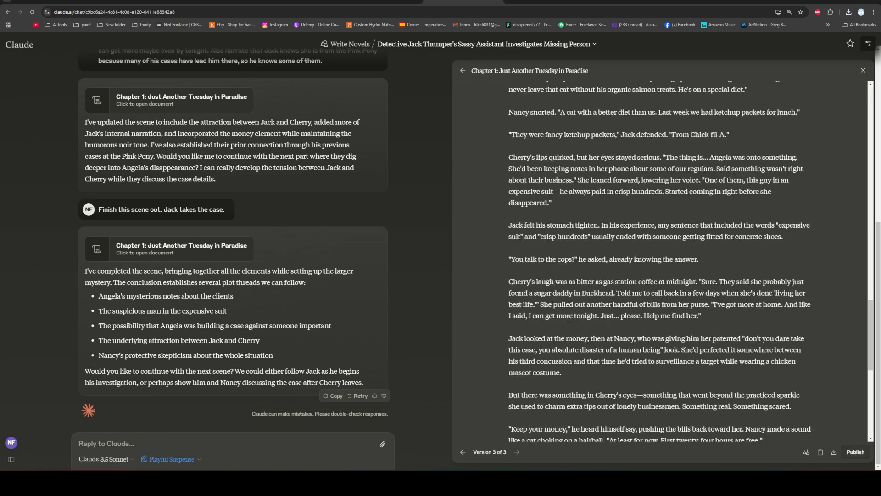
{"action": "scroll", "coordinate": [552, 285], "scroll_direction": "up", "scroll_amount": 20}
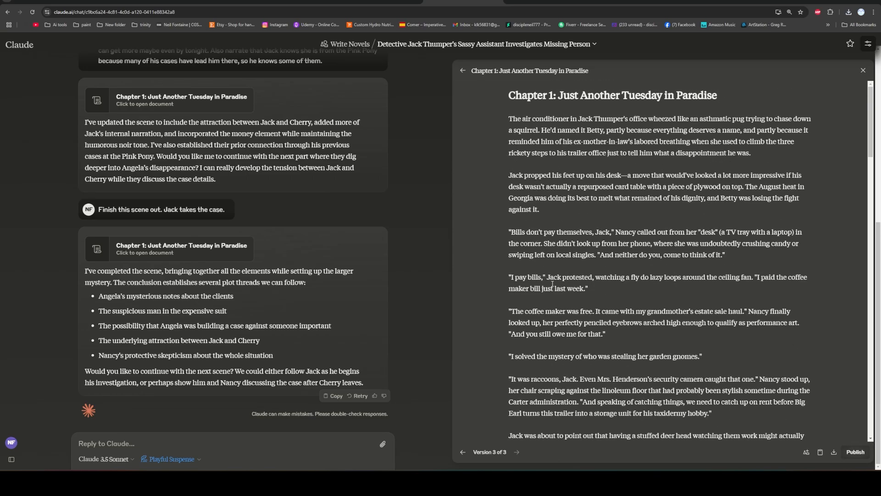
{"action": "scroll", "coordinate": [454, 204], "scroll_direction": "down", "scroll_amount": 20}
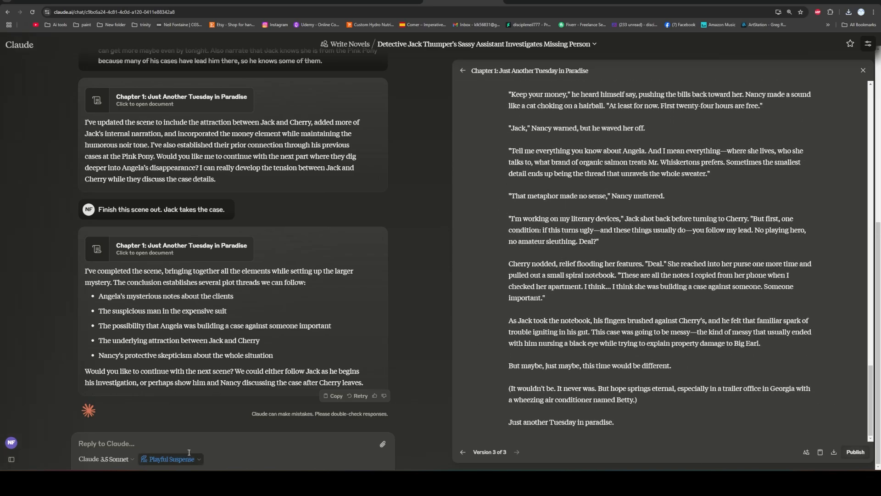
Start the request for the next scene with "Let's slow burn this.".
{"action": "left_click", "coordinate": [206, 434]}
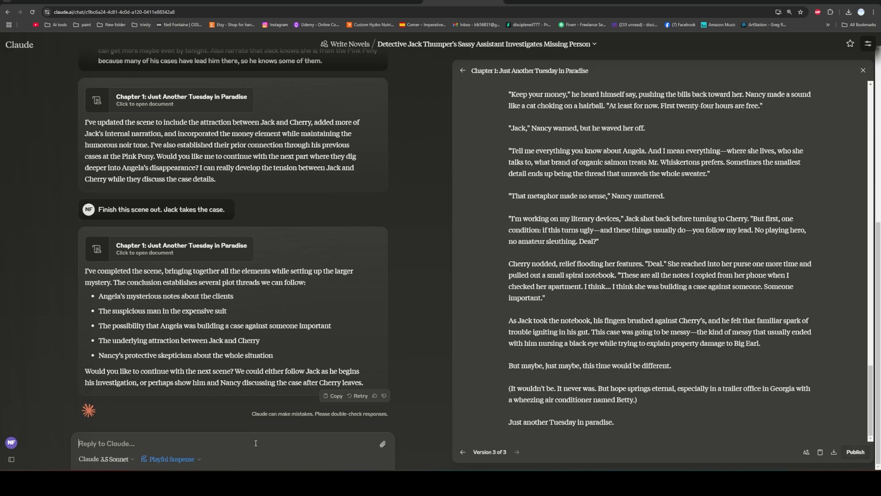
{"action": "type", "text": "Let"}
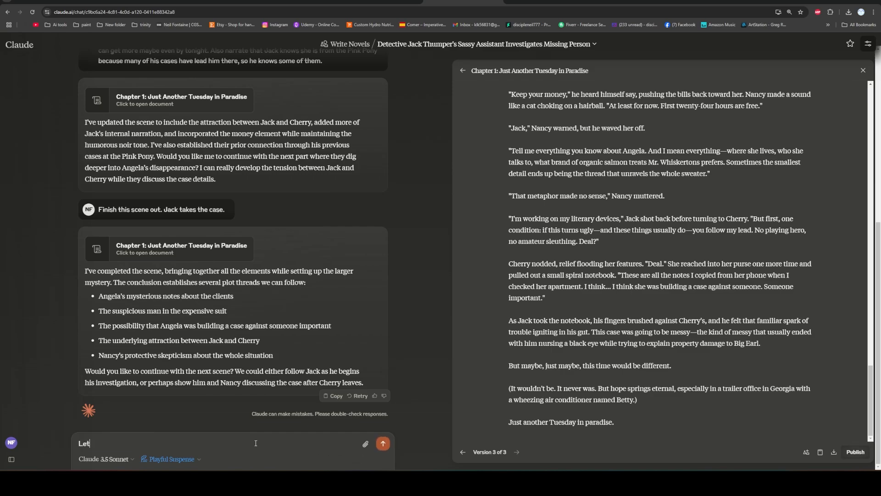
{"action": "type", "text": "'s slow burn t"}
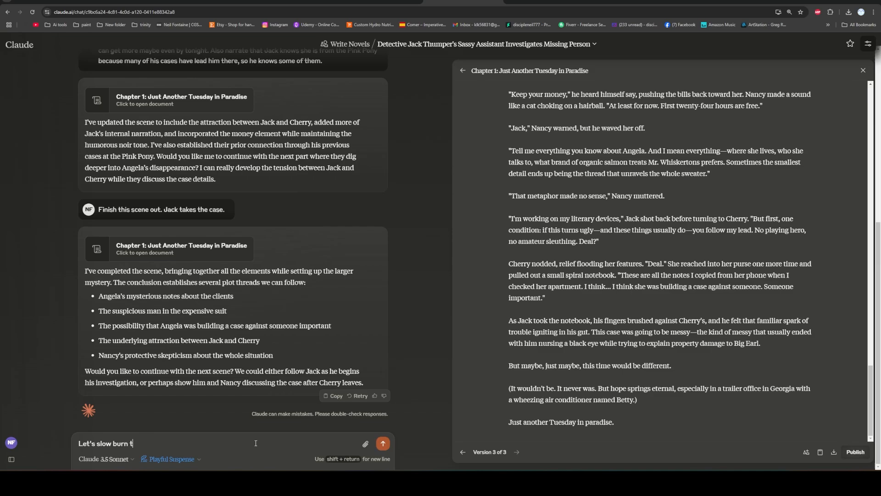
{"action": "type", "text": "his."}
Extend the request with Georgia knowledge, True Blood-style southern details, Jake getting off his lazy ass to investigate and something cool happening, and send it.
{"action": "type", "text": "Bring in some knowledge about Georgia so the readers know we know our shit. Also, this will make it unique, less generic. Think of like how the writer of True Blood brings some southern details. Jake needs to get off his lazy ass and start investigating. Something cool should happen."}
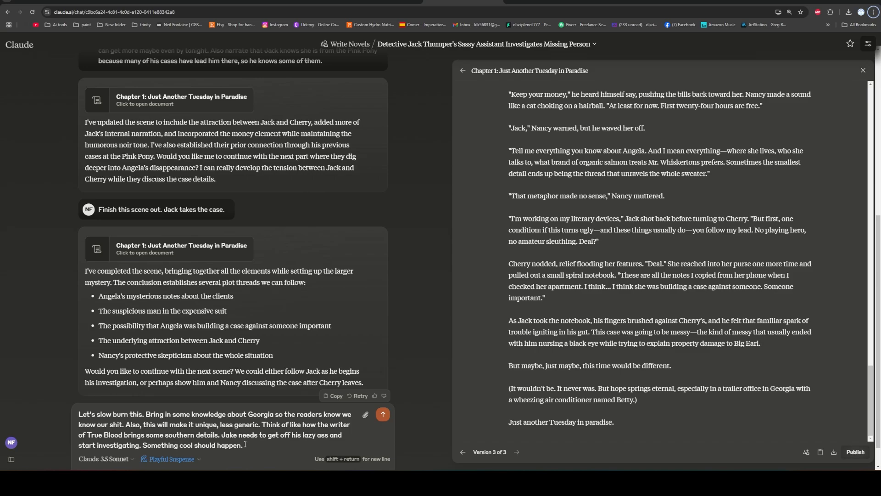
{"action": "key", "text": "alt+f"}
{"action": "left_click", "coordinate": [295, 436]}
{"action": "left_click", "coordinate": [383, 415]}
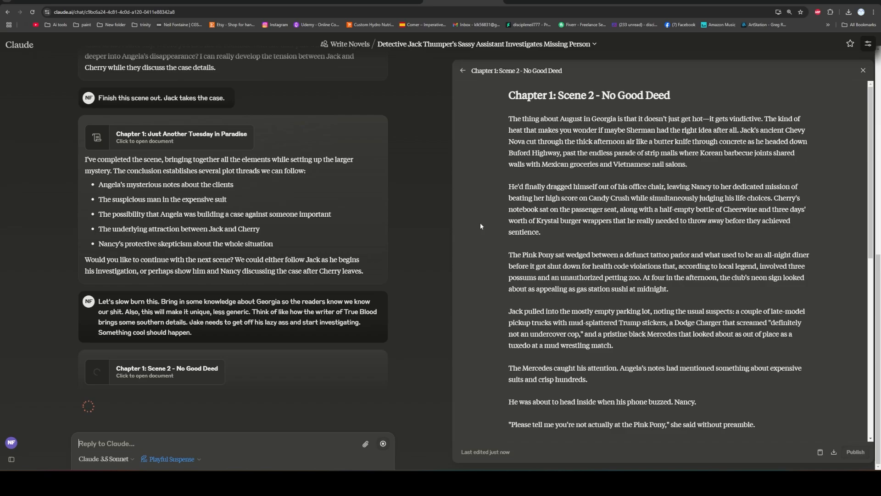
Read through the newly written second scene of Chapter 1.
{"action": "scroll", "coordinate": [481, 222], "scroll_direction": "down", "scroll_amount": 6}
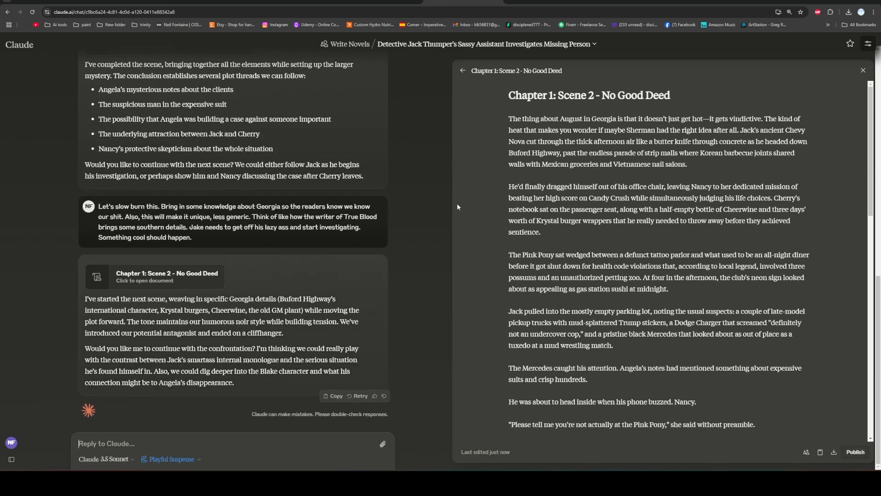
{"action": "scroll", "coordinate": [491, 192], "scroll_direction": "down", "scroll_amount": 10}
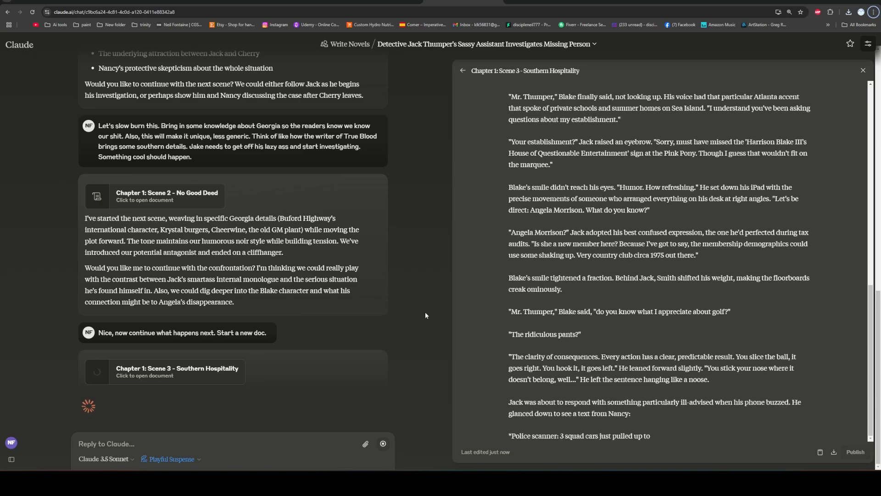
Read through the new document "Chapter 1: Scene 3 - Southern Hospitality" from its beginning to its end.
{"action": "scroll", "coordinate": [505, 257], "scroll_direction": "up", "scroll_amount": 15}
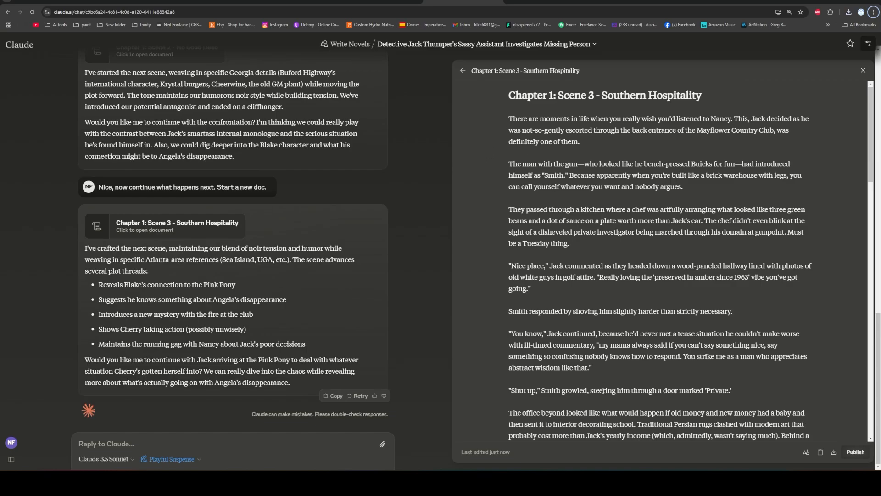
{"action": "scroll", "coordinate": [472, 239], "scroll_direction": "down", "scroll_amount": 6}
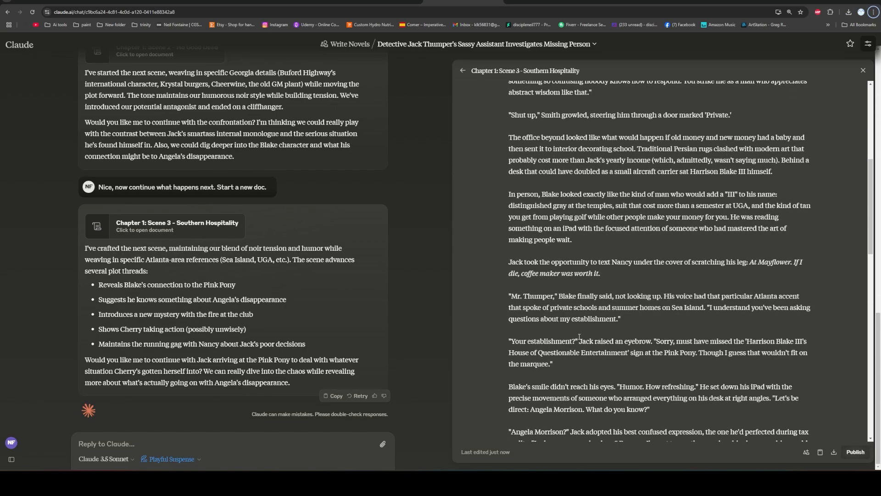
{"action": "scroll", "coordinate": [495, 317], "scroll_direction": "down", "scroll_amount": 8}
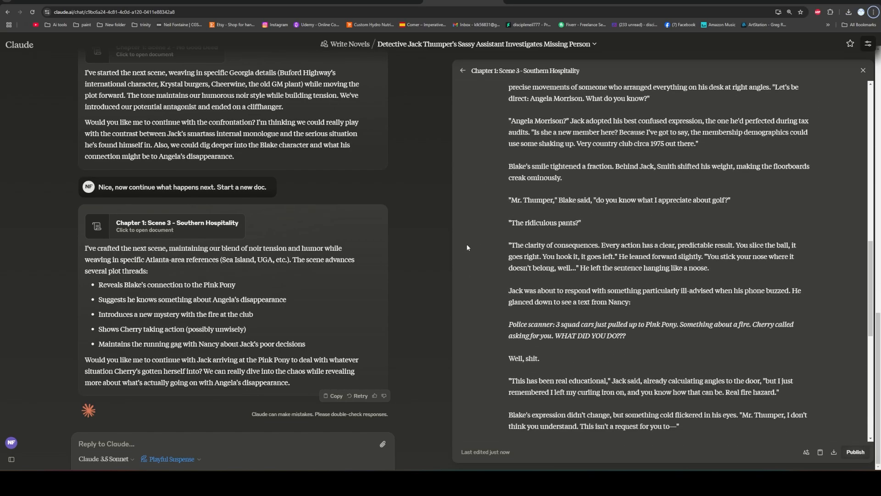
{"action": "scroll", "coordinate": [602, 375], "scroll_direction": "down", "scroll_amount": 8}
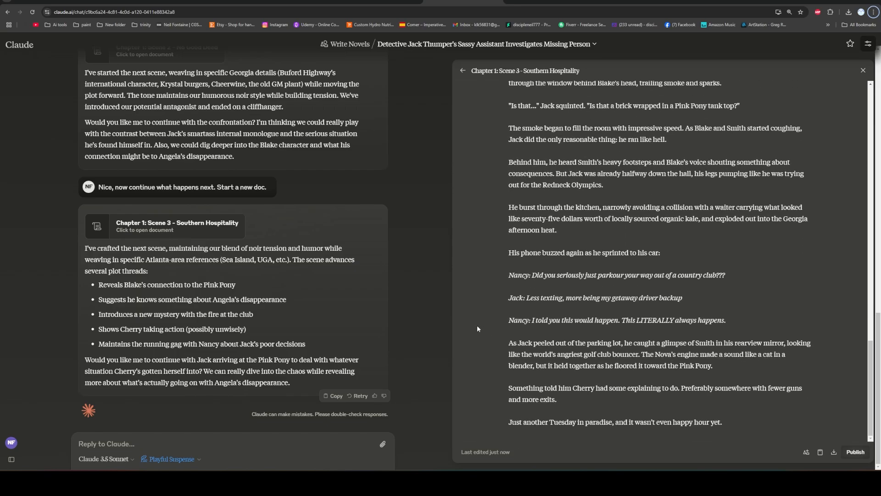
{"action": "scroll", "coordinate": [478, 325], "scroll_direction": "up", "scroll_amount": 15}
{"action": "scroll", "coordinate": [483, 247], "scroll_direction": "up", "scroll_amount": 4}
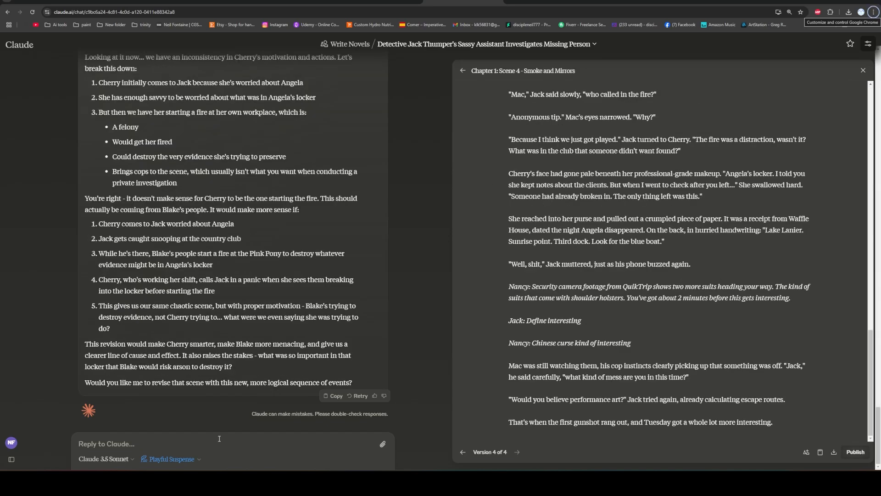
Read through the document "Chapter 1: Scene 4 - Smoke and Mirrors" from its beginning to its end.
{"action": "scroll", "coordinate": [509, 307], "scroll_direction": "up", "scroll_amount": 15}
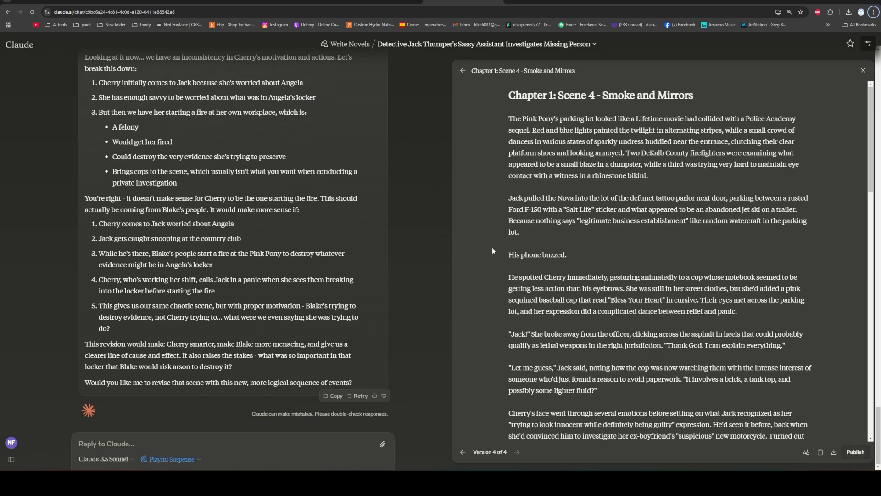
{"action": "scroll", "coordinate": [485, 262], "scroll_direction": "down", "scroll_amount": 3}
{"action": "scroll", "coordinate": [485, 262], "scroll_direction": "down", "scroll_amount": 5}
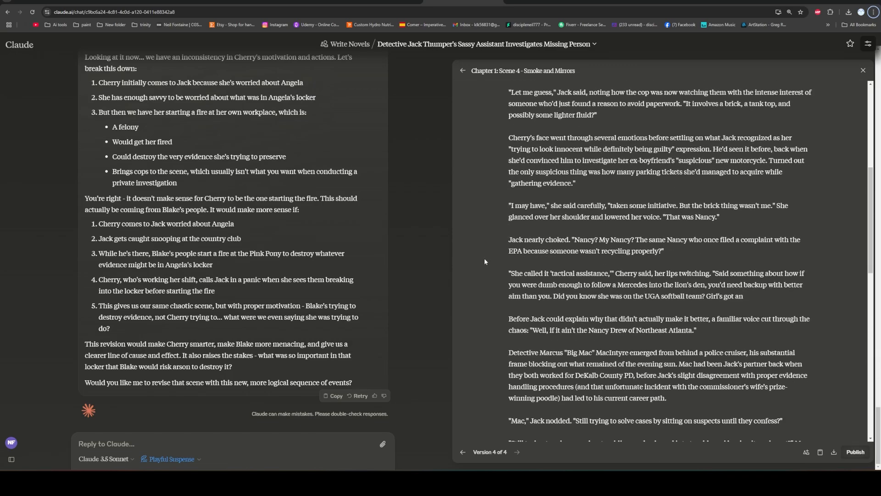
{"action": "scroll", "coordinate": [485, 262], "scroll_direction": "down", "scroll_amount": 8}
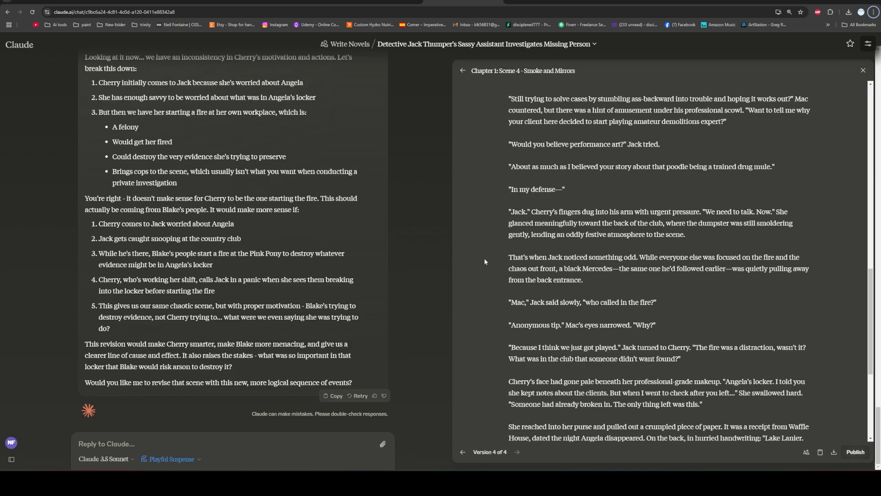
{"action": "scroll", "coordinate": [484, 261], "scroll_direction": "down", "scroll_amount": 5}
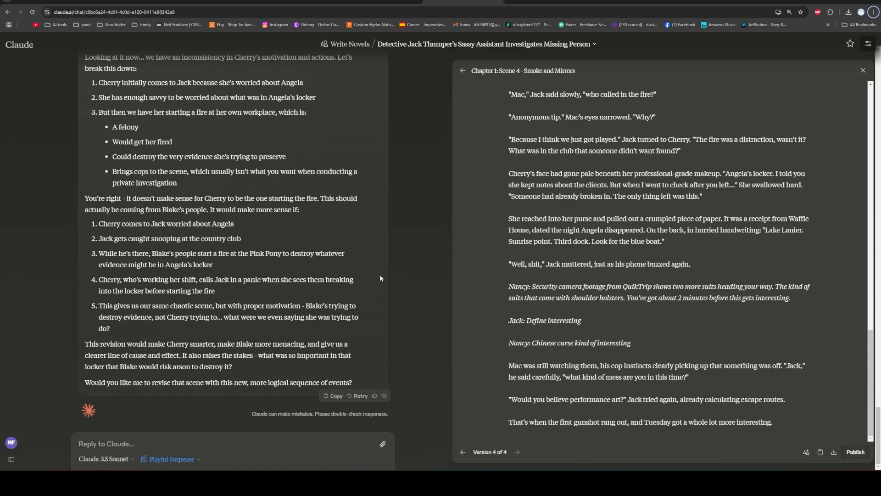
Go back through the conversation and open the earlier versions of Scene 4, ending with the original version 1.
{"action": "scroll", "coordinate": [247, 279], "scroll_direction": "up", "scroll_amount": 20}
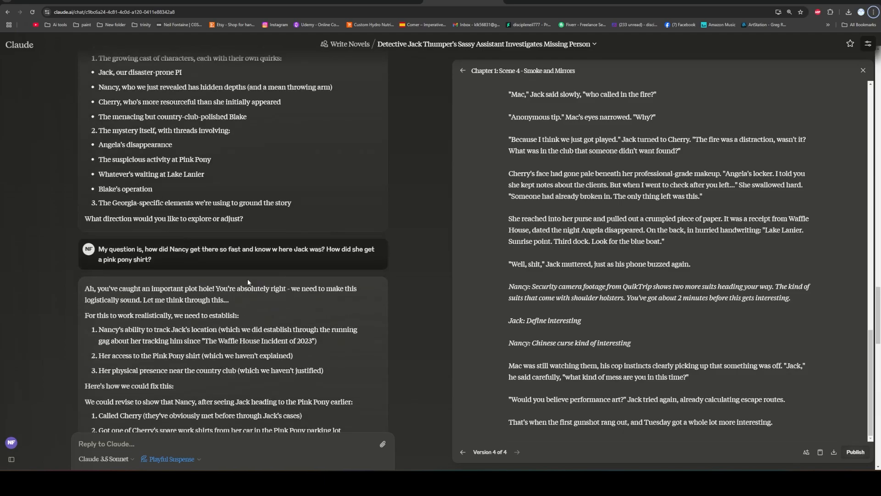
{"action": "scroll", "coordinate": [247, 282], "scroll_direction": "down", "scroll_amount": 15}
{"action": "scroll", "coordinate": [247, 282], "scroll_direction": "up", "scroll_amount": 2}
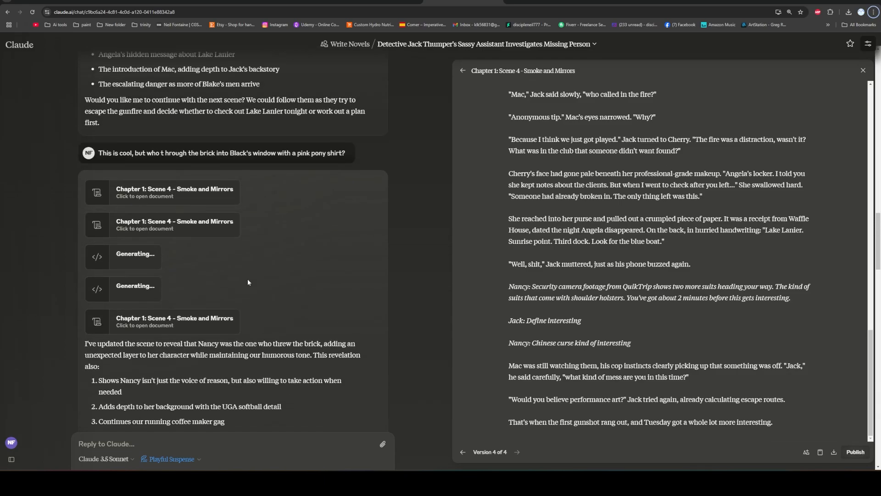
{"action": "left_click", "coordinate": [201, 192]}
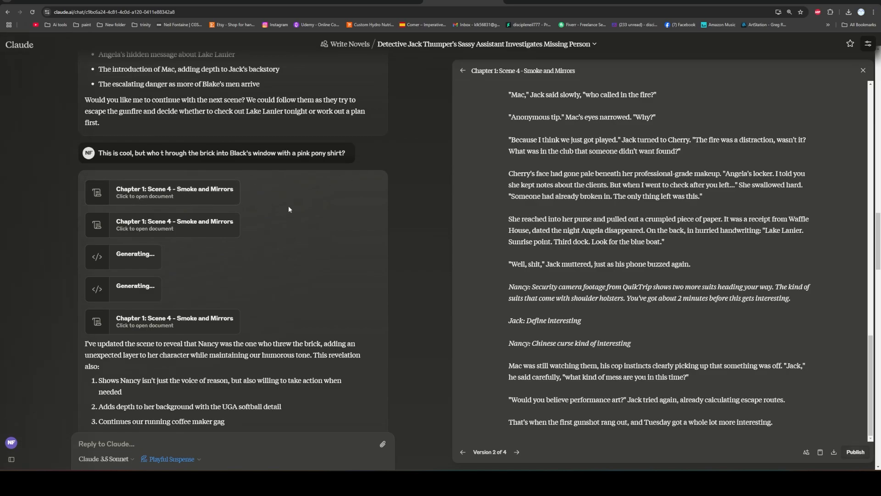
{"action": "scroll", "coordinate": [281, 206], "scroll_direction": "up", "scroll_amount": 4}
{"action": "left_click", "coordinate": [220, 184]}
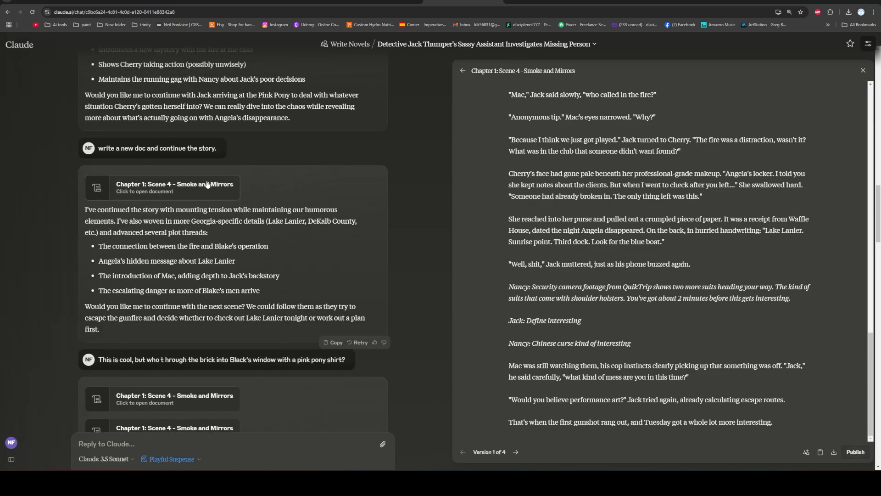
Reopen the Scene 3 - Southern Hospitality document and reread it up to the brick incident and Jack's escape.
{"action": "scroll", "coordinate": [243, 192], "scroll_direction": "up", "scroll_amount": 5}
{"action": "left_click", "coordinate": [205, 237]}
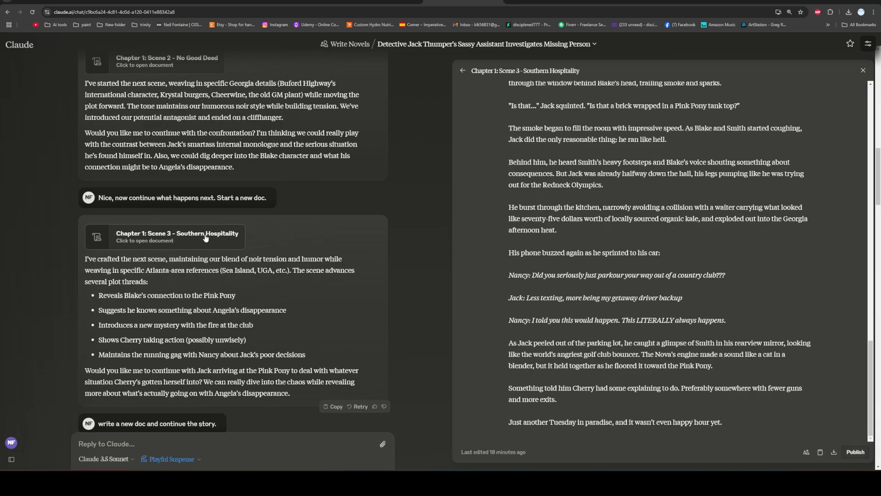
{"action": "scroll", "coordinate": [492, 179], "scroll_direction": "up", "scroll_amount": 5}
{"action": "scroll", "coordinate": [491, 177], "scroll_direction": "up", "scroll_amount": 10}
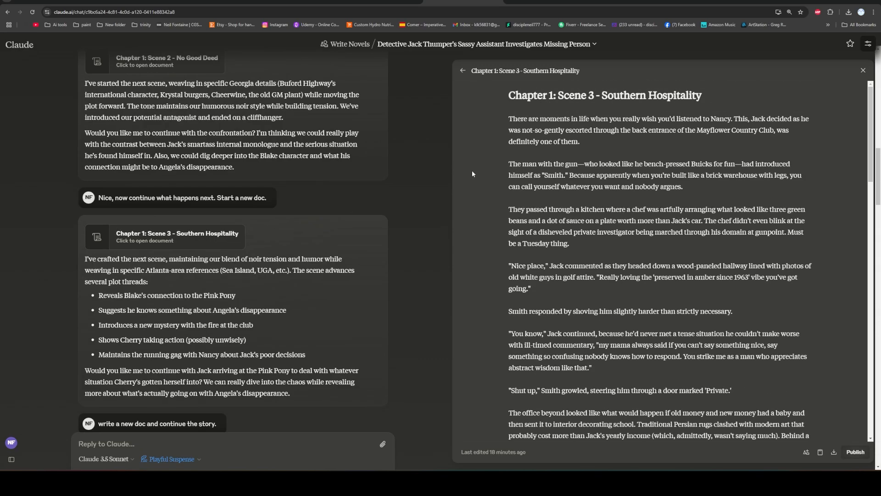
{"action": "scroll", "coordinate": [472, 174], "scroll_direction": "down", "scroll_amount": 2}
{"action": "scroll", "coordinate": [472, 173], "scroll_direction": "down", "scroll_amount": 5}
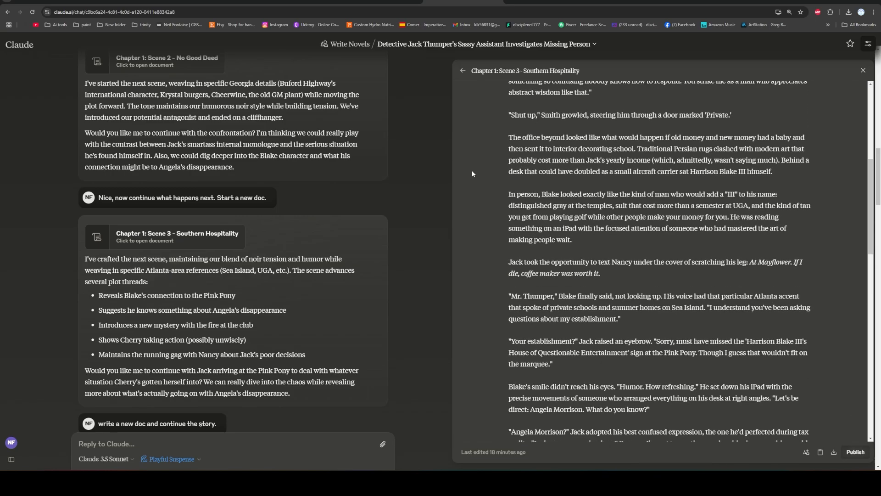
{"action": "scroll", "coordinate": [472, 174], "scroll_direction": "down", "scroll_amount": 3}
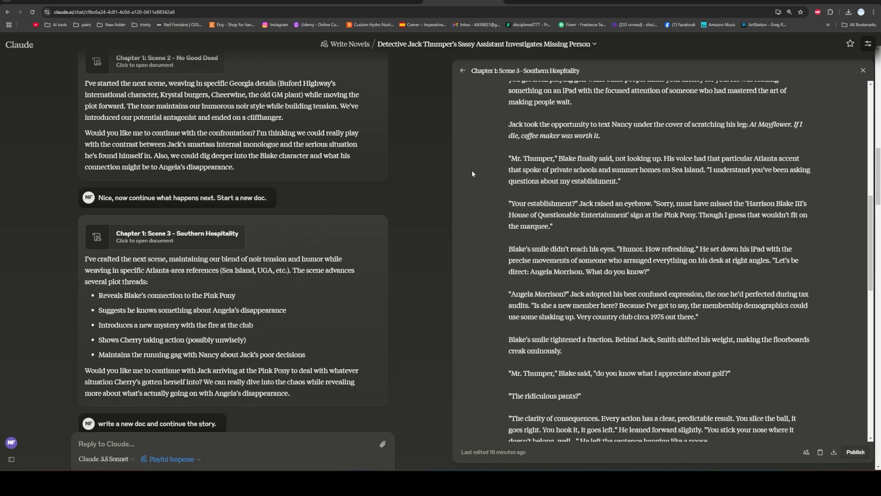
{"action": "scroll", "coordinate": [473, 172], "scroll_direction": "down", "scroll_amount": 5}
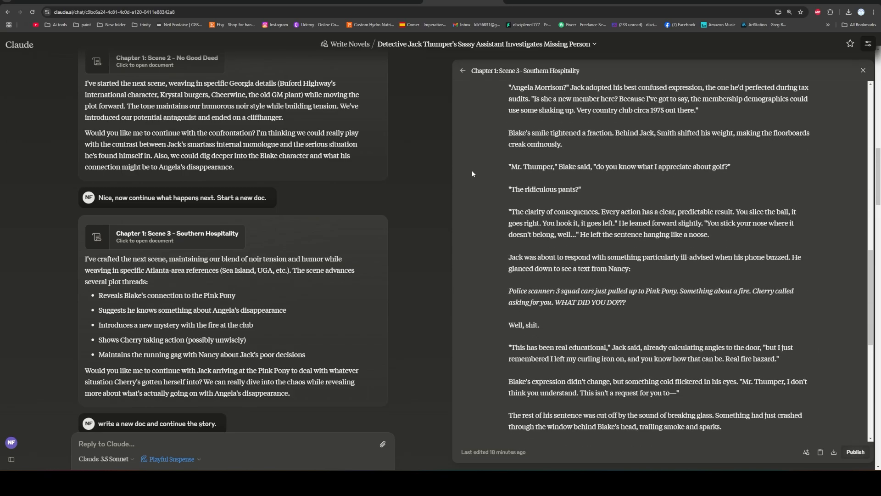
{"action": "scroll", "coordinate": [472, 174], "scroll_direction": "down", "scroll_amount": 5}
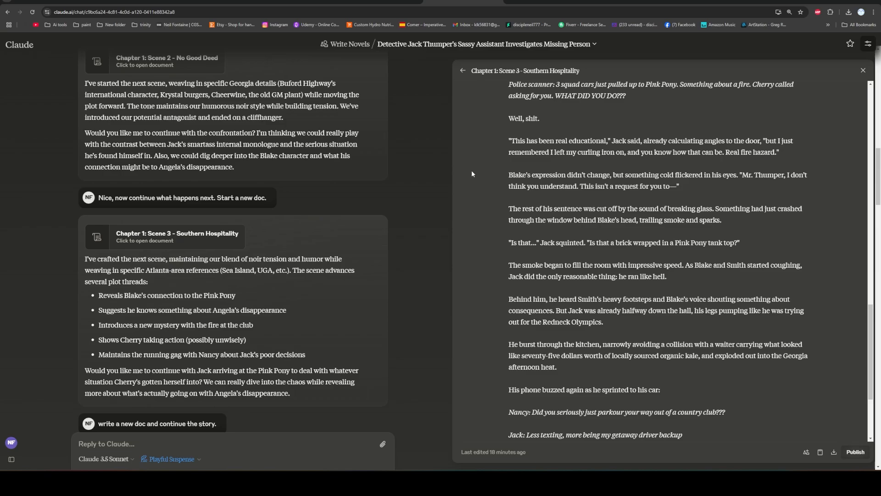
{"action": "scroll", "coordinate": [472, 173], "scroll_direction": "down", "scroll_amount": 3}
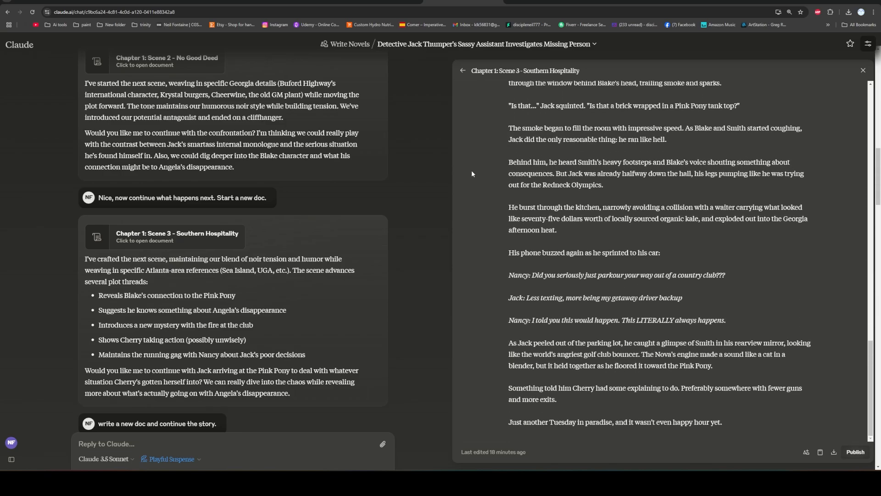
Look through the conversation for the message "Stop writing. We are going to talk now." that opens the plot discussion.
{"action": "scroll", "coordinate": [268, 186], "scroll_direction": "down", "scroll_amount": 5}
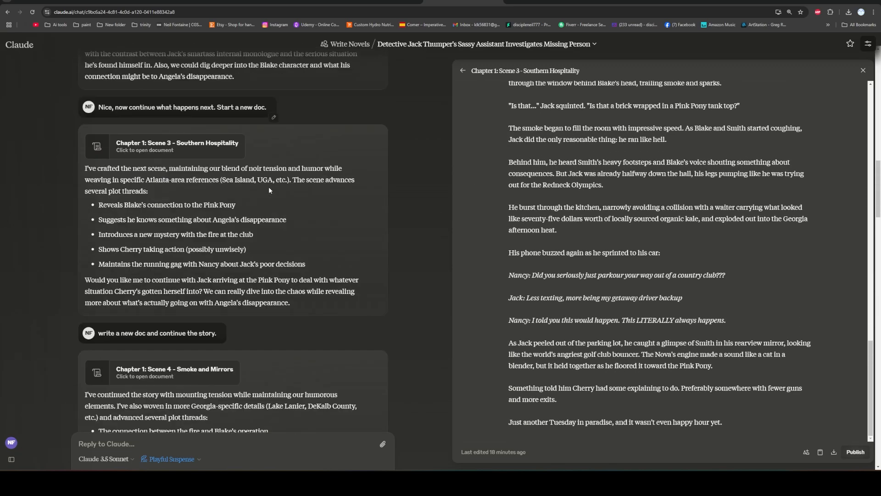
{"action": "scroll", "coordinate": [263, 189], "scroll_direction": "down", "scroll_amount": 3}
{"action": "scroll", "coordinate": [263, 189], "scroll_direction": "up", "scroll_amount": 5}
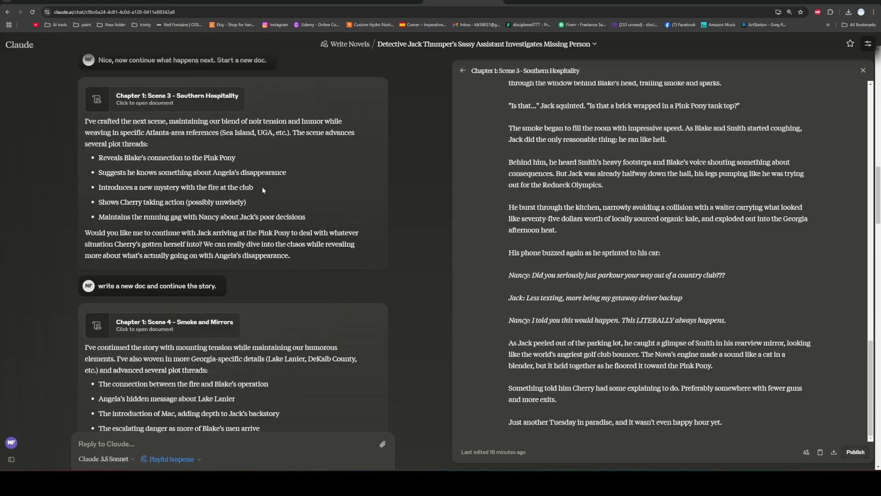
{"action": "scroll", "coordinate": [263, 187], "scroll_direction": "up", "scroll_amount": 5}
{"action": "scroll", "coordinate": [263, 186], "scroll_direction": "down", "scroll_amount": 15}
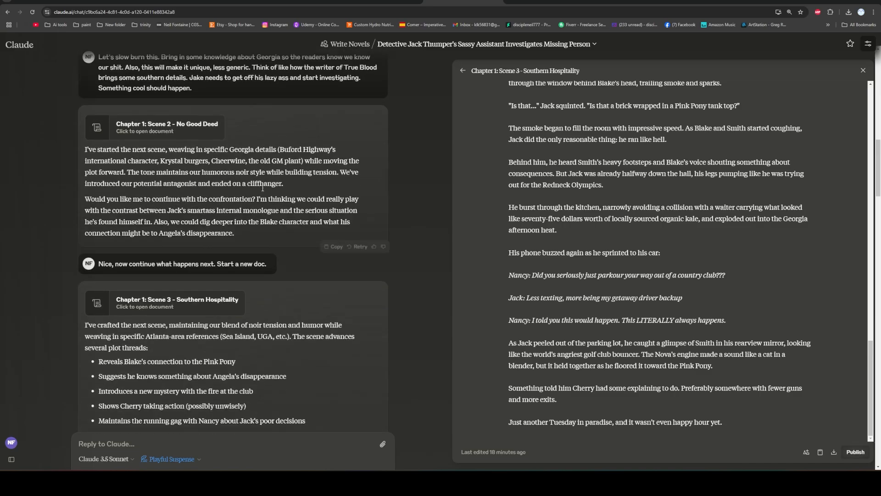
{"action": "scroll", "coordinate": [263, 191], "scroll_direction": "down", "scroll_amount": 10}
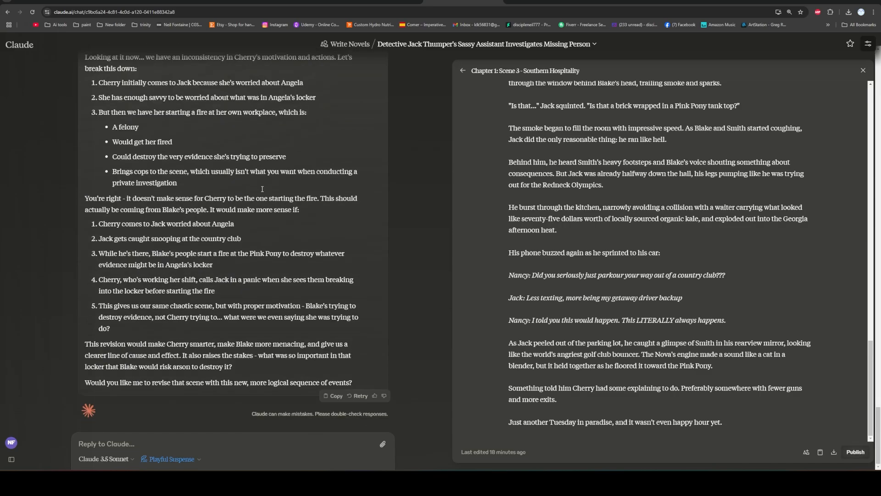
{"action": "scroll", "coordinate": [262, 188], "scroll_direction": "up", "scroll_amount": 4}
{"action": "scroll", "coordinate": [263, 189], "scroll_direction": "up", "scroll_amount": 10}
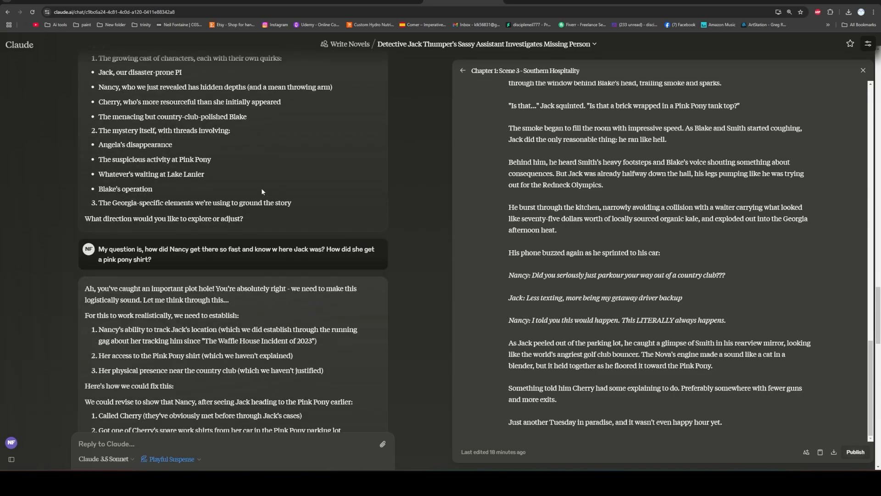
{"action": "scroll", "coordinate": [263, 188], "scroll_direction": "up", "scroll_amount": 5}
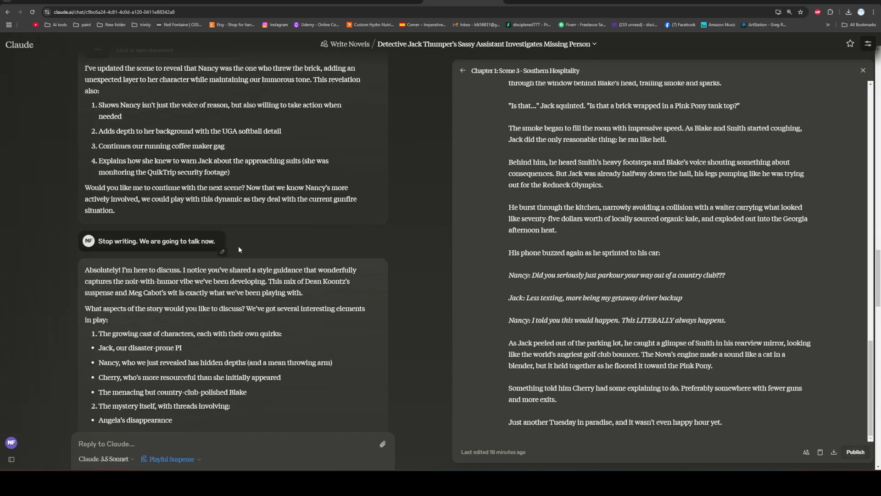
Review the plot-hole discussion about how Nancy reached Jack with a Pink Pony shirt and who could have thrown the brick.
{"action": "scroll", "coordinate": [270, 219], "scroll_direction": "down", "scroll_amount": 3}
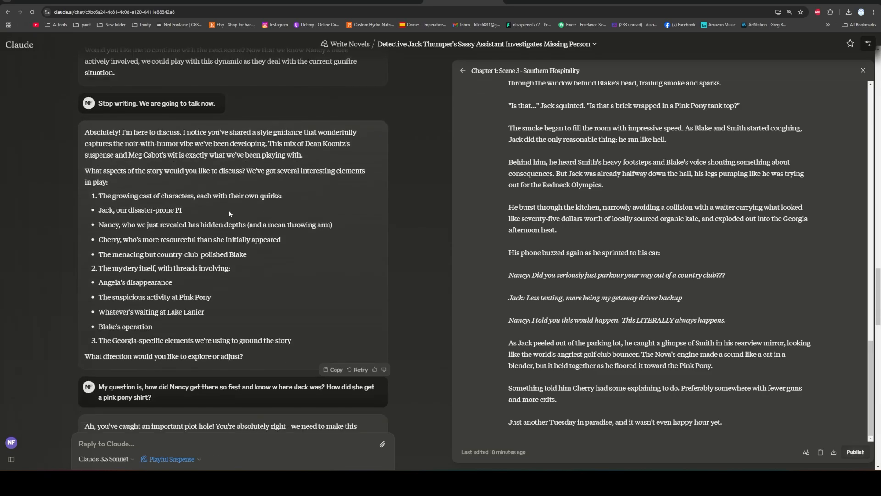
{"action": "scroll", "coordinate": [171, 173], "scroll_direction": "down", "scroll_amount": 3}
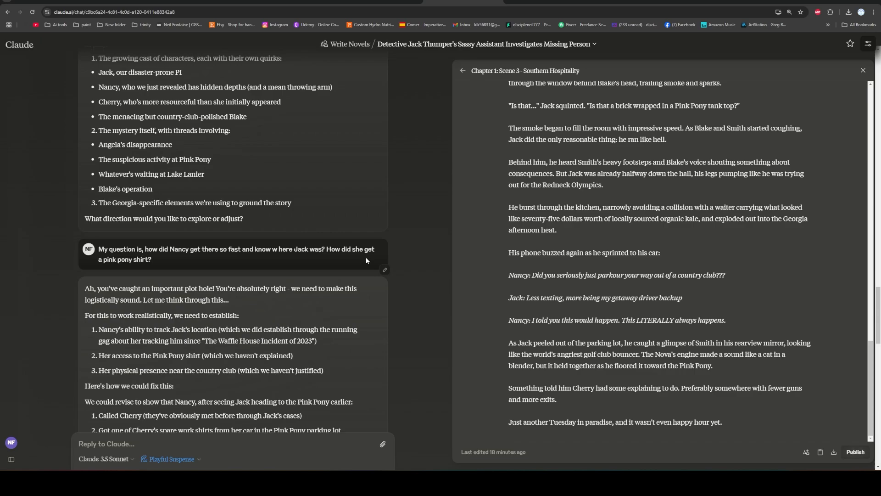
{"action": "scroll", "coordinate": [200, 249], "scroll_direction": "down", "scroll_amount": 5}
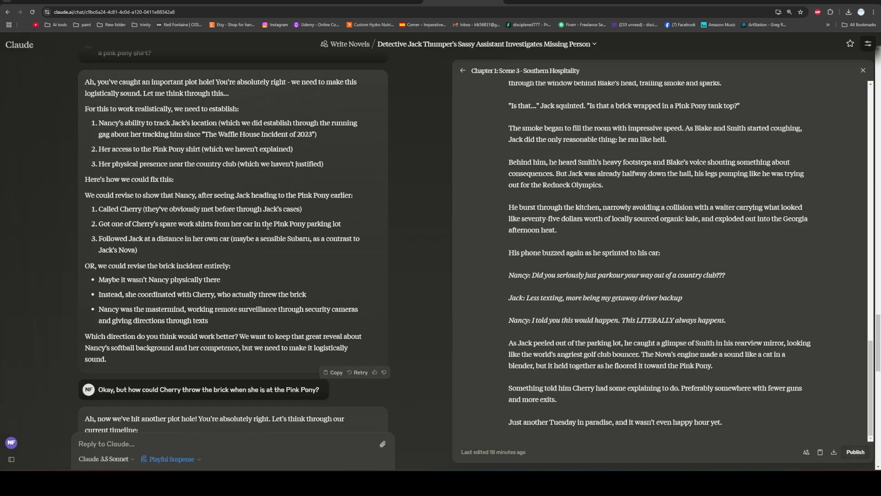
{"action": "scroll", "coordinate": [212, 209], "scroll_direction": "down", "scroll_amount": 6}
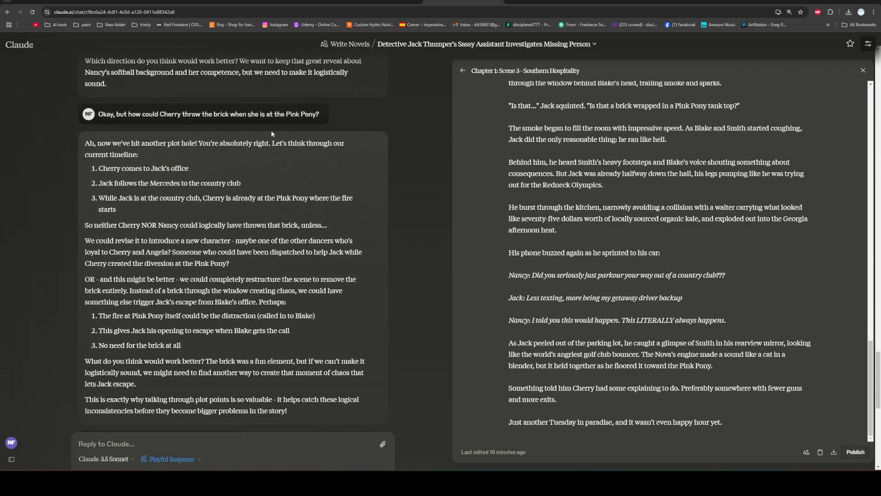
{"action": "scroll", "coordinate": [241, 217], "scroll_direction": "down", "scroll_amount": 5}
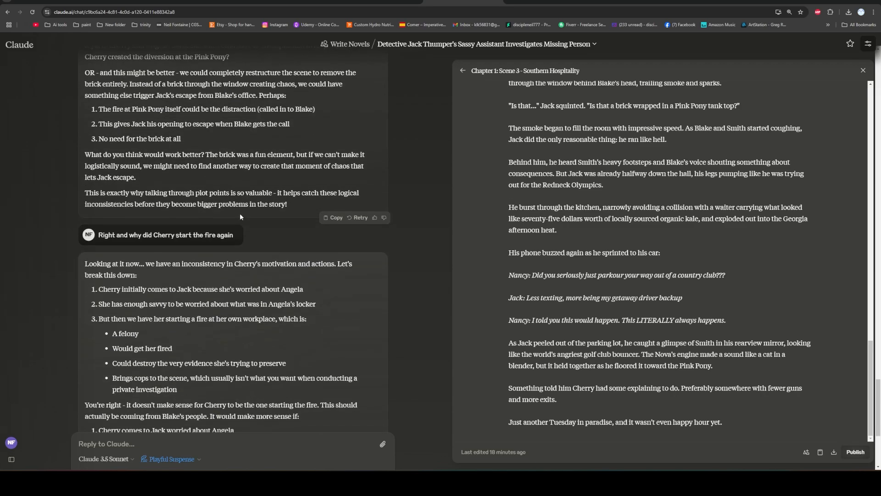
Examine the reply about why Cherry started the fire and the revised sequence of events it proposes.
{"action": "scroll", "coordinate": [239, 212], "scroll_direction": "up", "scroll_amount": 5}
{"action": "scroll", "coordinate": [221, 202], "scroll_direction": "down", "scroll_amount": 6}
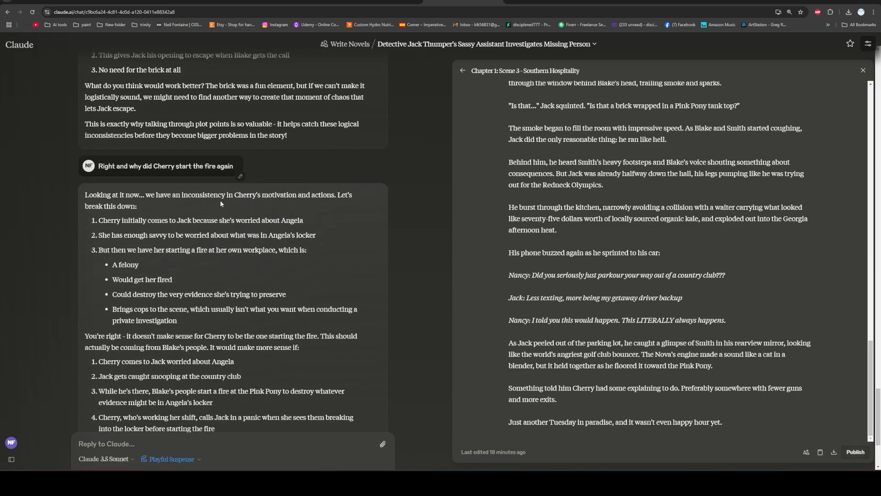
{"action": "scroll", "coordinate": [230, 247], "scroll_direction": "down", "scroll_amount": 4}
{"action": "scroll", "coordinate": [228, 240], "scroll_direction": "up", "scroll_amount": 4}
{"action": "scroll", "coordinate": [208, 196], "scroll_direction": "down", "scroll_amount": 4}
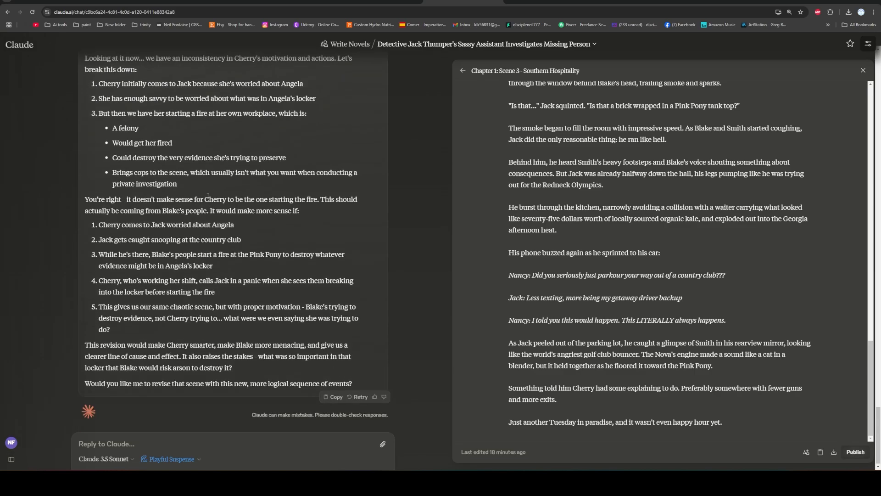
{"action": "scroll", "coordinate": [208, 196], "scroll_direction": "up", "scroll_amount": 2}
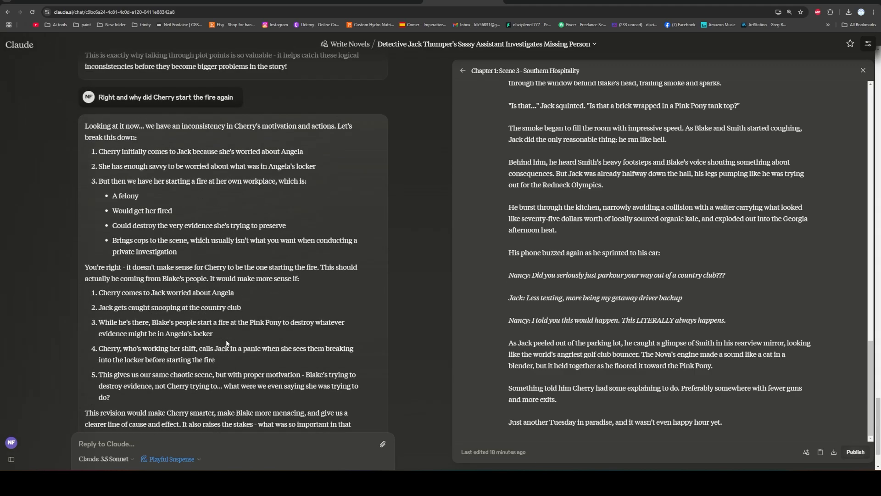
{"action": "scroll", "coordinate": [227, 343], "scroll_direction": "down", "scroll_amount": 2}
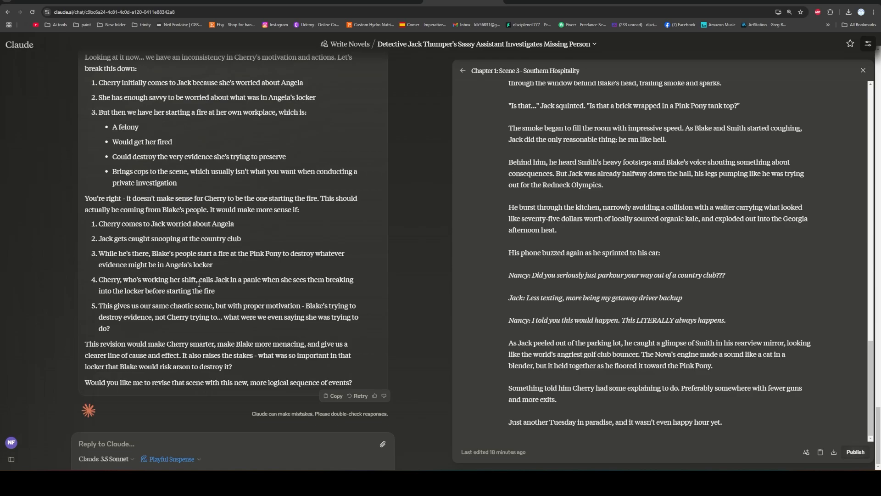
Begin a reply to Claude with "Let's go back to Jake being inside with Blake.".
{"action": "left_click", "coordinate": [230, 444]}
{"action": "type", "text": "Le"}
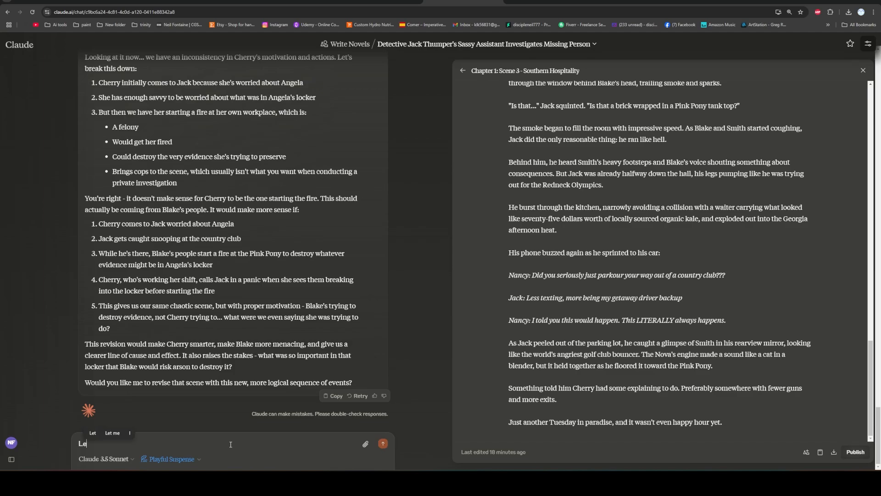
{"action": "type", "text": "t's go bock to Jake "}
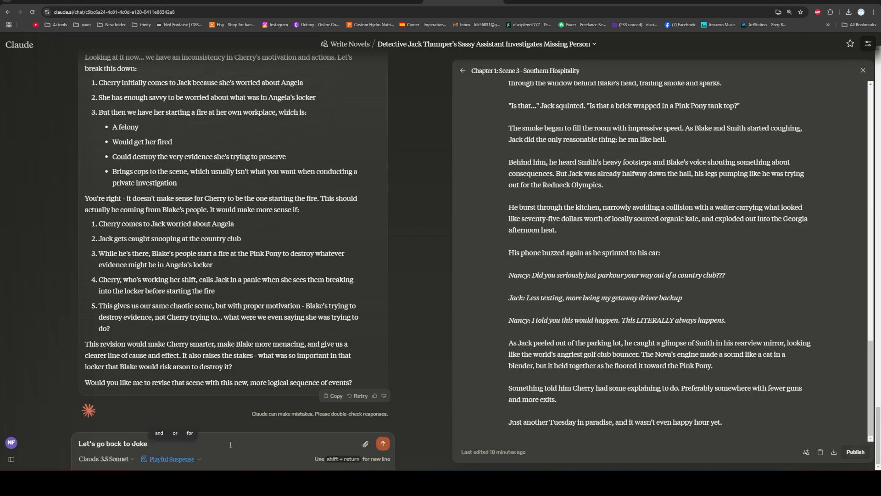
{"action": "type", "text": "being inside"}
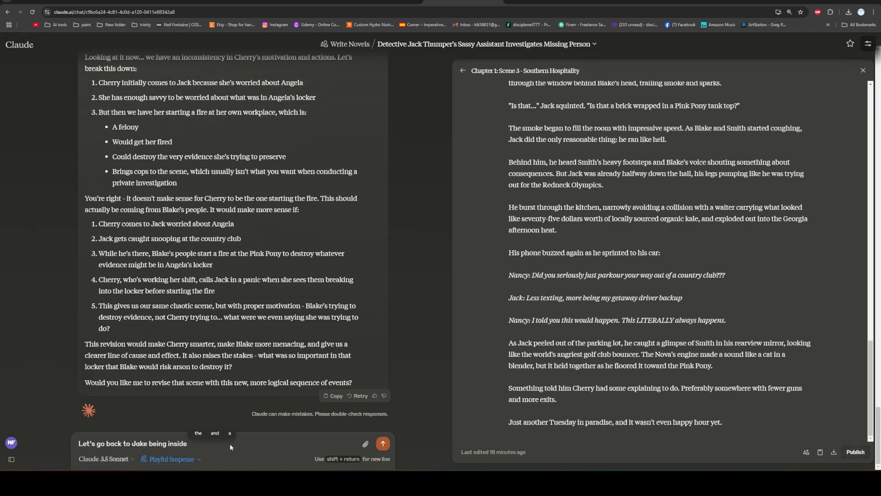
{"action": "type", "text": " with Blak"}
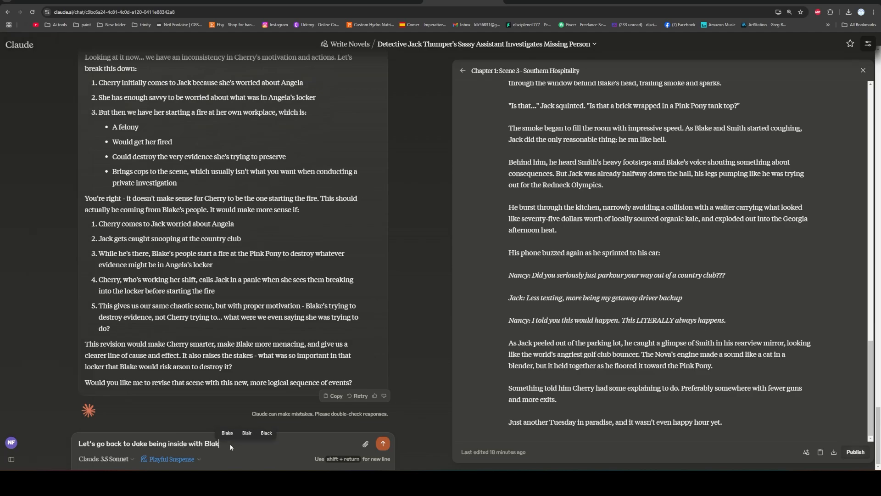
{"action": "type", "text": "e. Share yo"}
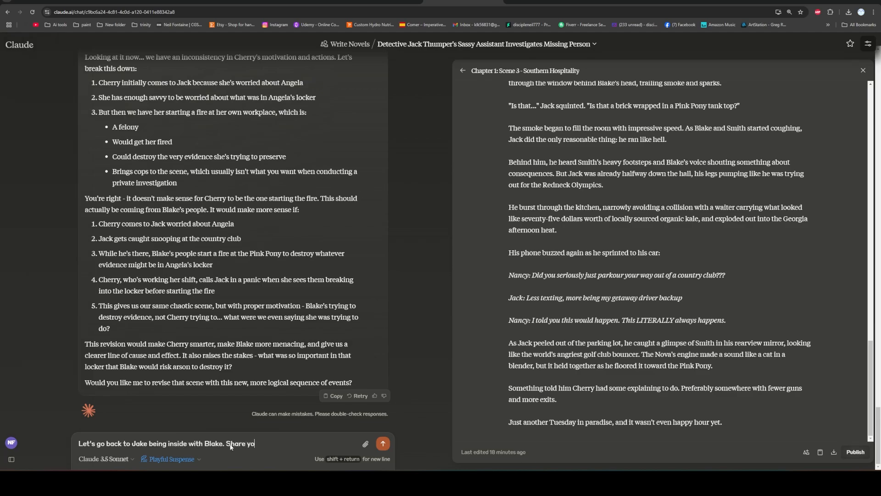
{"action": "type", "text": "ur thoughts on"}
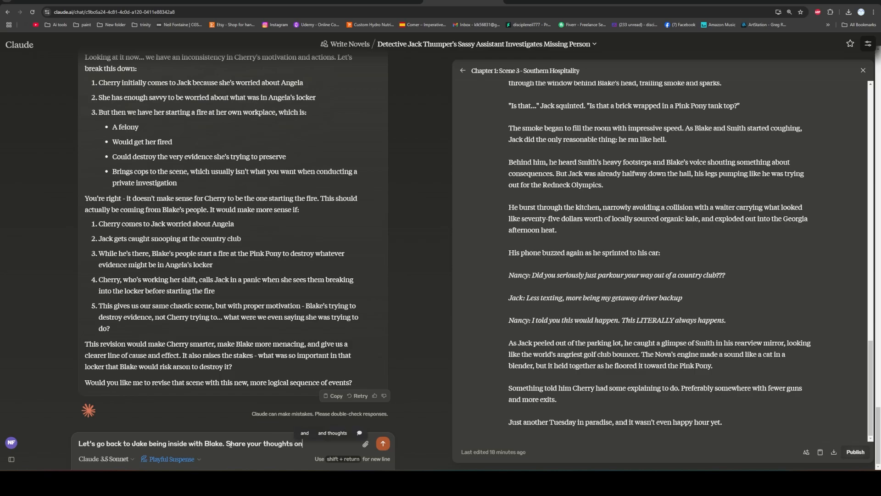
{"action": "type", "text": " what you intend"}
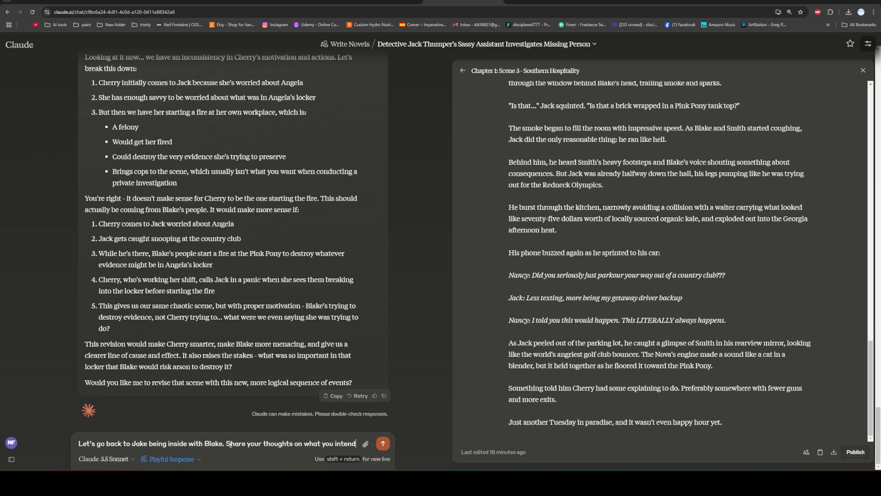
{"action": "type", "text": " to write "}
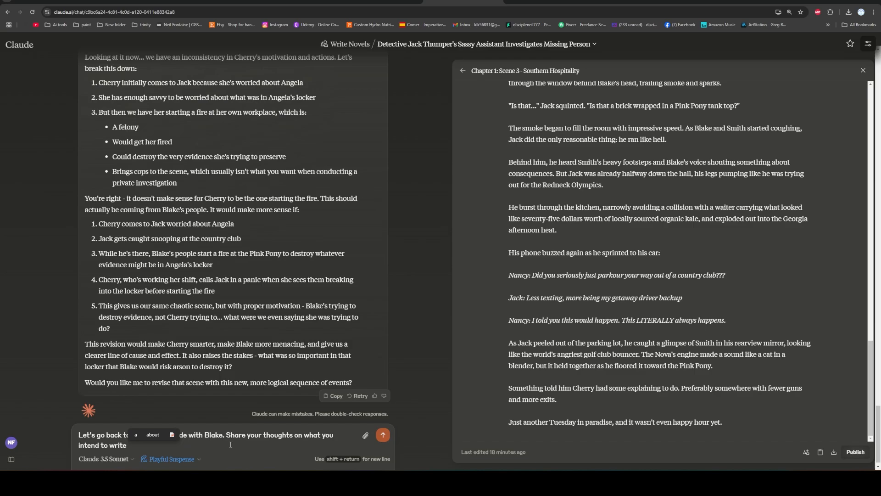
{"action": "type", "text": "so that he can "}
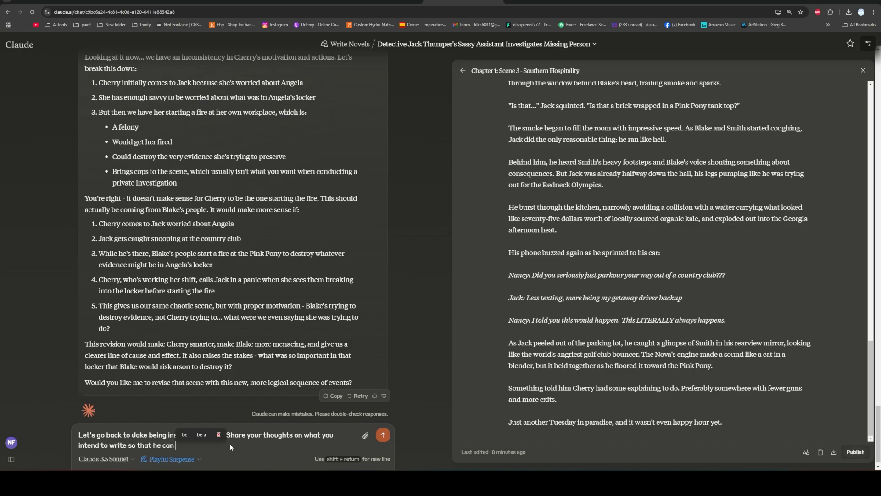
{"action": "type", "text": "escape and get"}
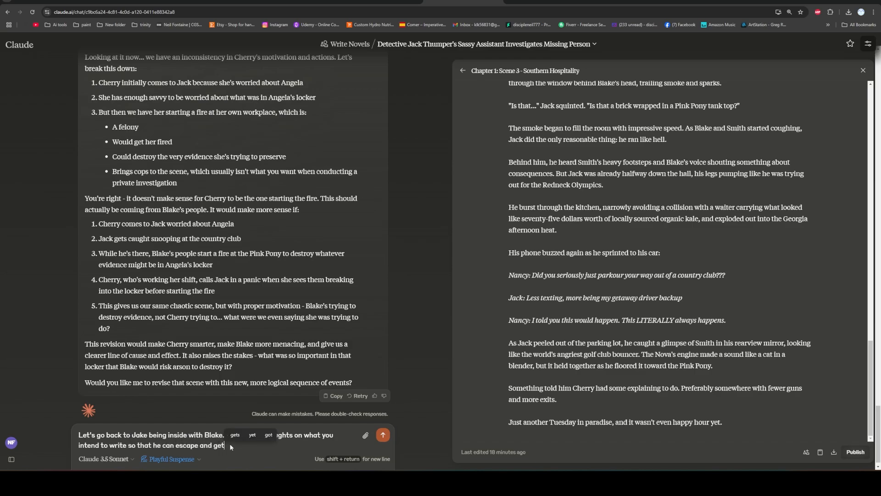
{"action": "type", "text": " to the Pink Pi"}
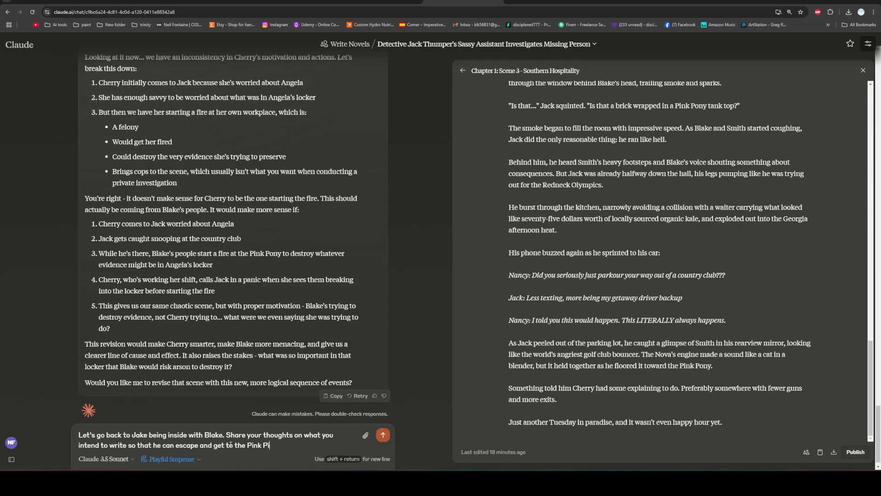
{"action": "type", "text": "ony that is on fire as Nanc"}
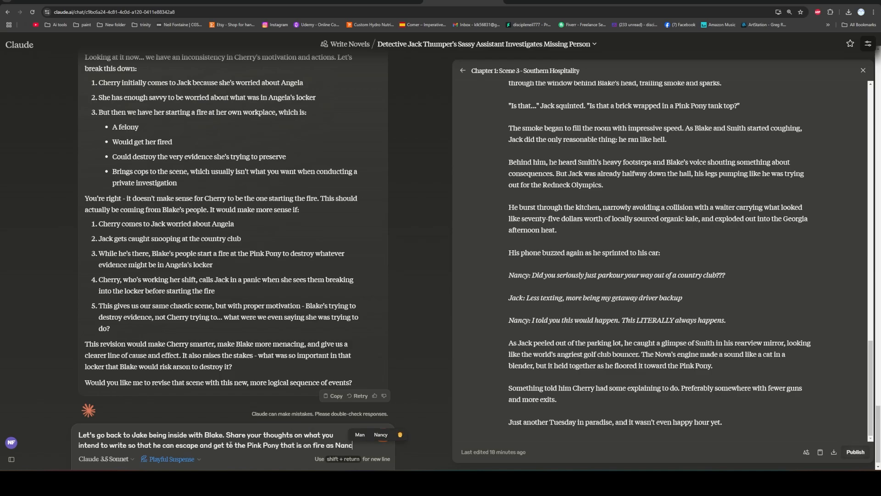
{"action": "type", "text": "y told him."}
Ask for thoughts on what it intends to write so he can escape and reach the burning Pink Pony as Nancy told him, and send.
{"action": "key", "text": "Return"}
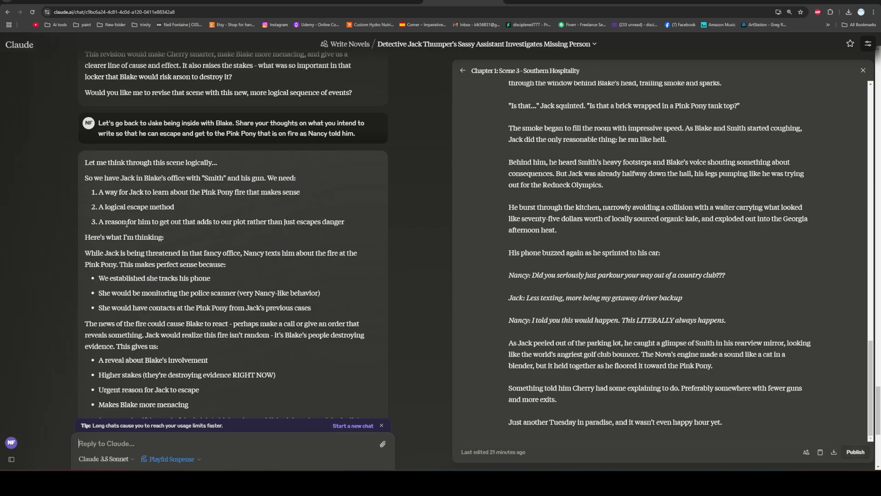
Review the reply's ideas on how Jack learns about the fire and escapes Blake's office without the brick.
{"action": "scroll", "coordinate": [120, 179], "scroll_direction": "down", "scroll_amount": 2}
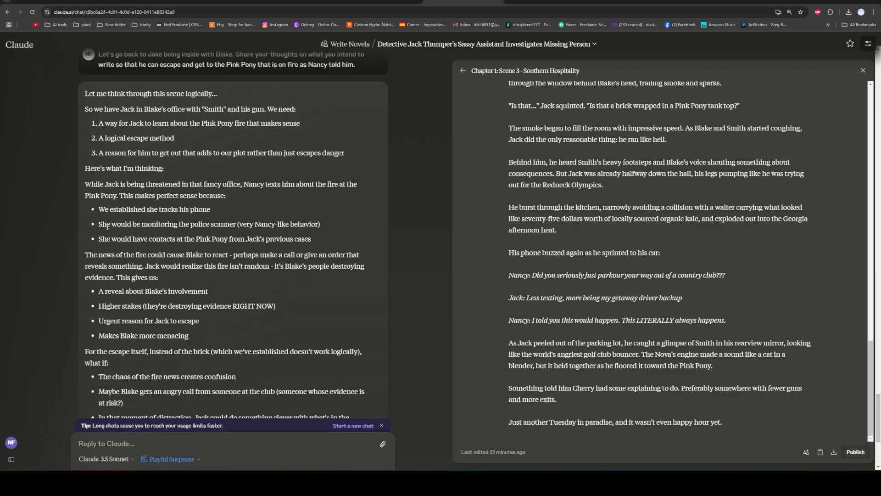
{"action": "scroll", "coordinate": [122, 197], "scroll_direction": "down", "scroll_amount": 2}
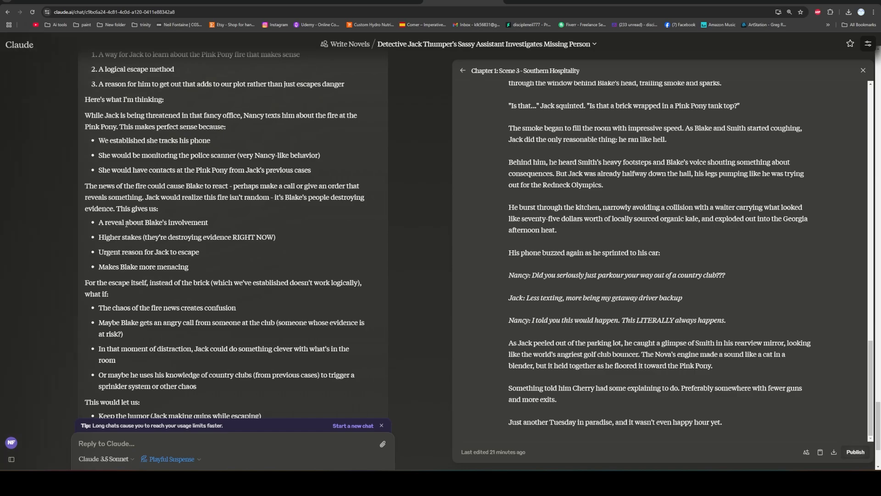
{"action": "scroll", "coordinate": [126, 224], "scroll_direction": "down", "scroll_amount": 3}
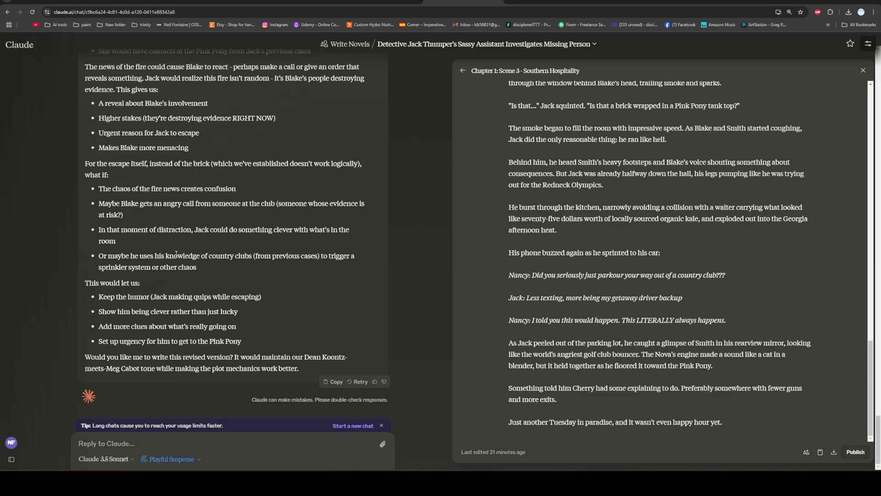
{"action": "scroll", "coordinate": [342, 222], "scroll_direction": "up", "scroll_amount": 5}
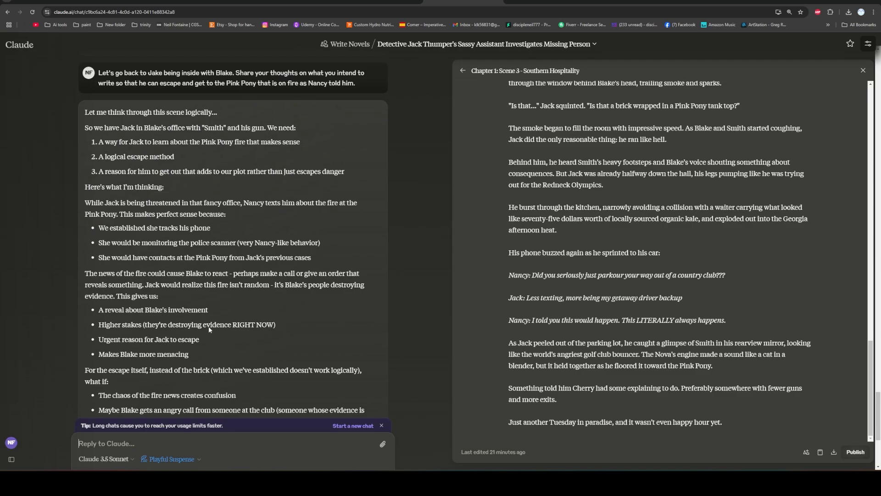
{"action": "scroll", "coordinate": [243, 391], "scroll_direction": "down", "scroll_amount": 5}
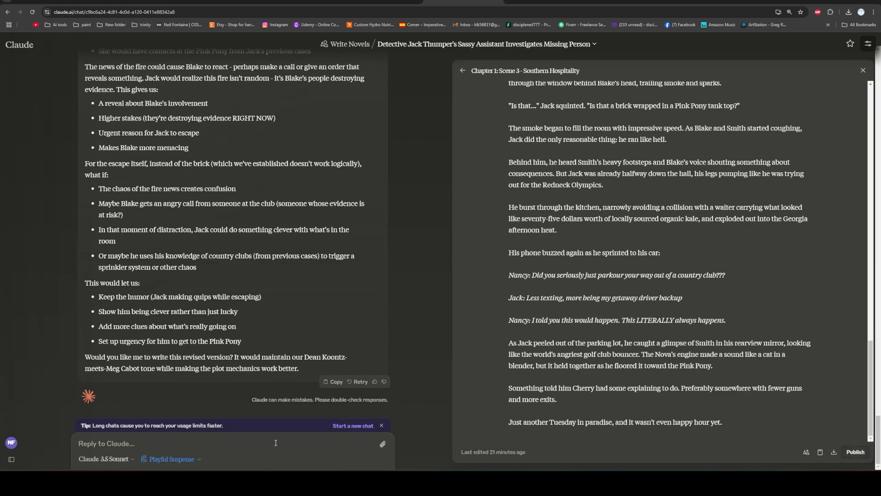
Begin a new reply with "OKay, instead we will have Blake let Jack go.".
{"action": "type", "text": "OKay,"}
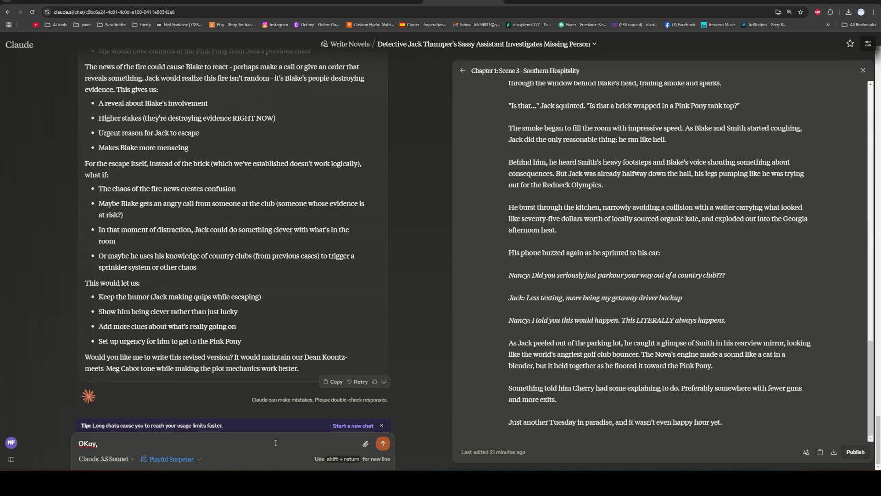
{"action": "type", "text": " instead we will have Bla"}
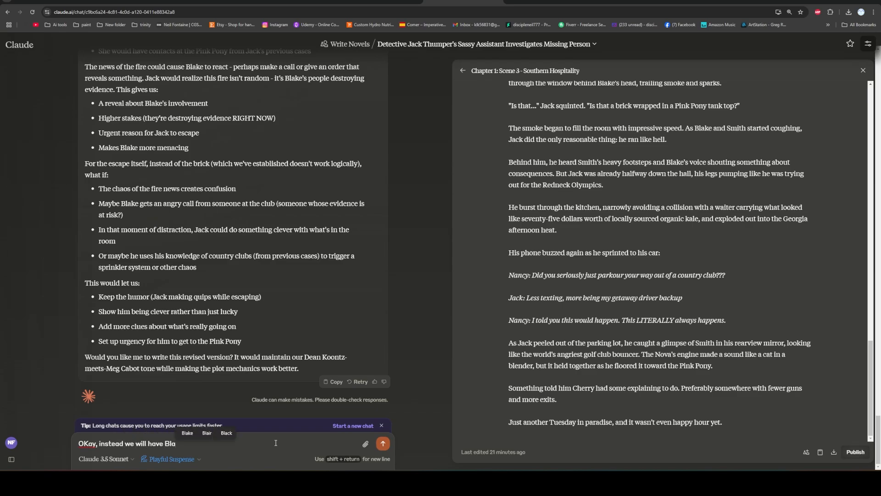
{"action": "type", "text": "ke let "}
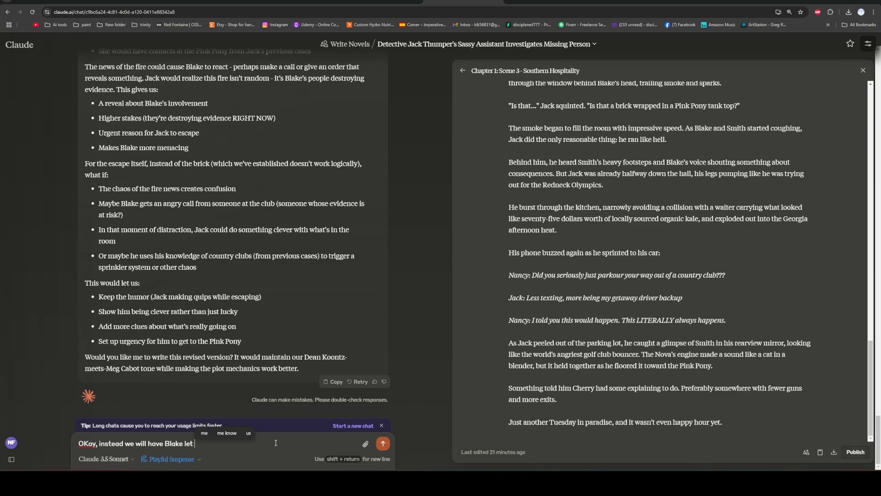
{"action": "type", "text": "Ja"}
{"action": "type", "text": "ck "}
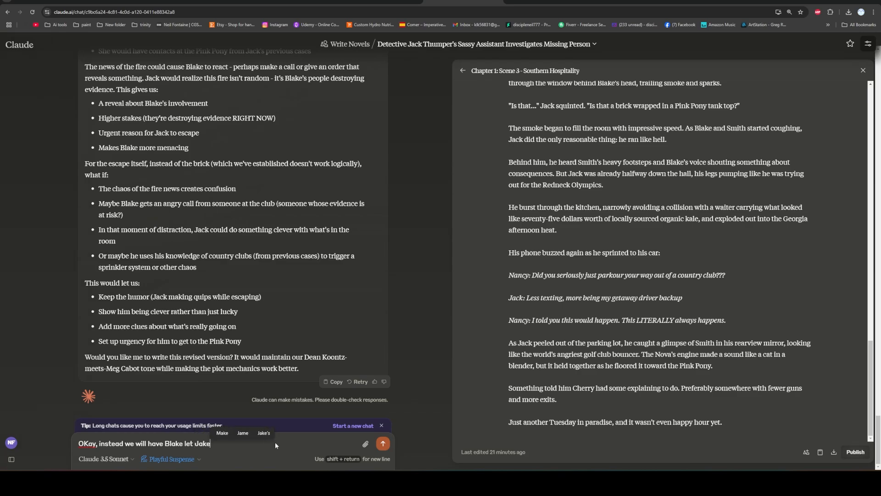
{"action": "type", "text": "go."}
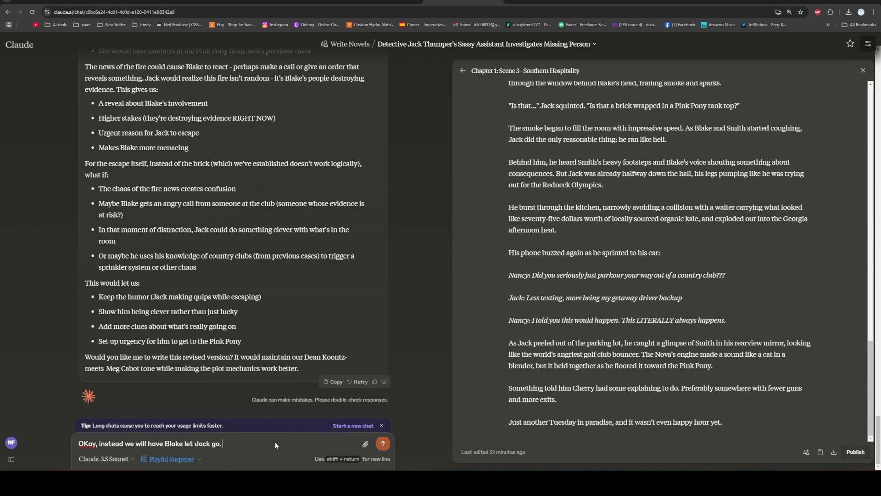
{"action": "type", "text": " He will say something smart, a"}
Continue the message with "He will say something smart, which means hey watch your back, stay off this case. This is your only warning type shit.".
{"action": "key", "text": "BackSpace"}
{"action": "type", "text": "which means"}
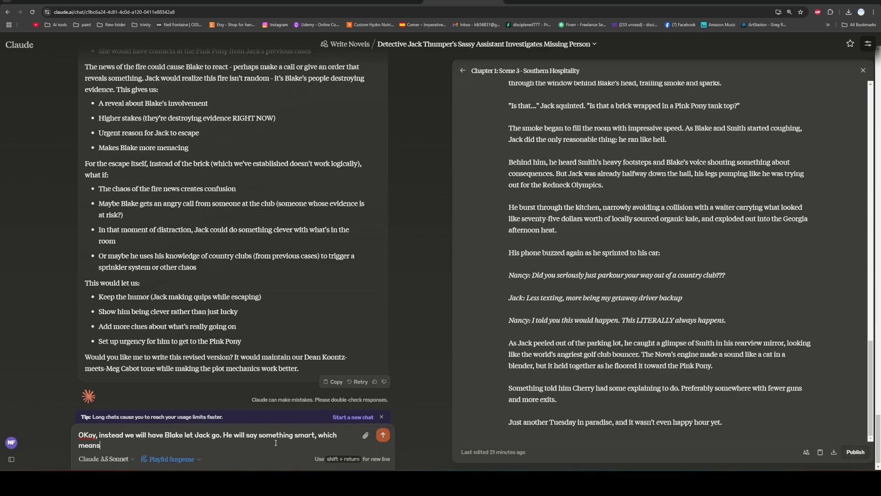
{"action": "type", "text": " hey watch your back, stay off this"}
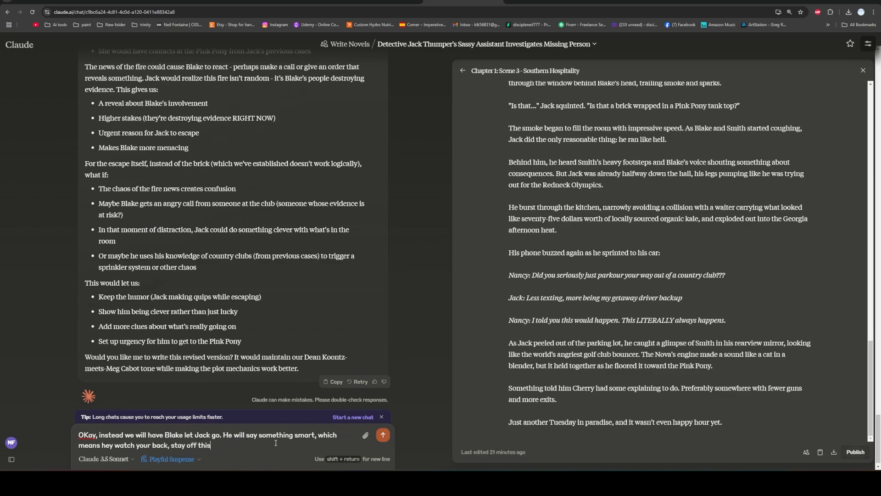
{"action": "type", "text": " case. L"}
{"action": "key", "text": "BackSpace"}
{"action": "type", "text": "This is your only warning styp"}
{"action": "key", "text": "BackSpace"}
{"action": "key", "text": "BackSpace"}
{"action": "key", "text": "BackSpace"}
{"action": "key", "text": "BackSpace"}
{"action": "key", "text": "BackSpace"}
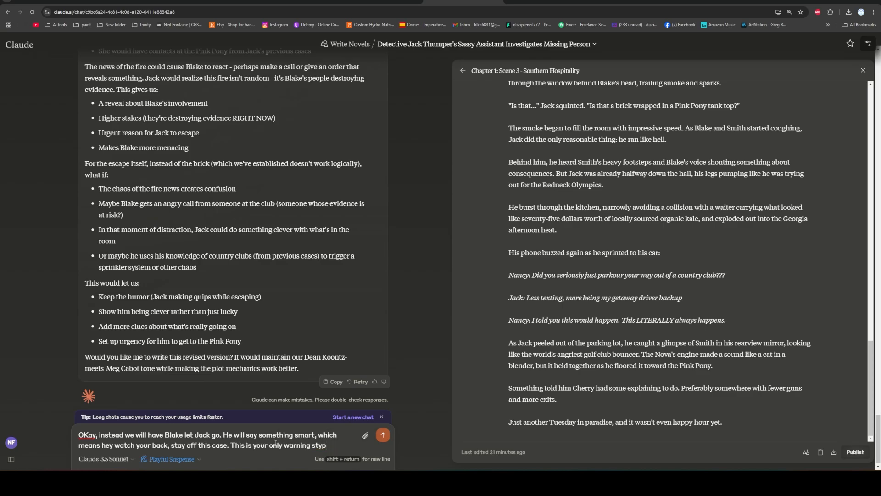
{"action": "type", "text": "typs"}
{"action": "key", "text": "BackSpace"}
{"action": "type", "text": "e shit. But first, "}
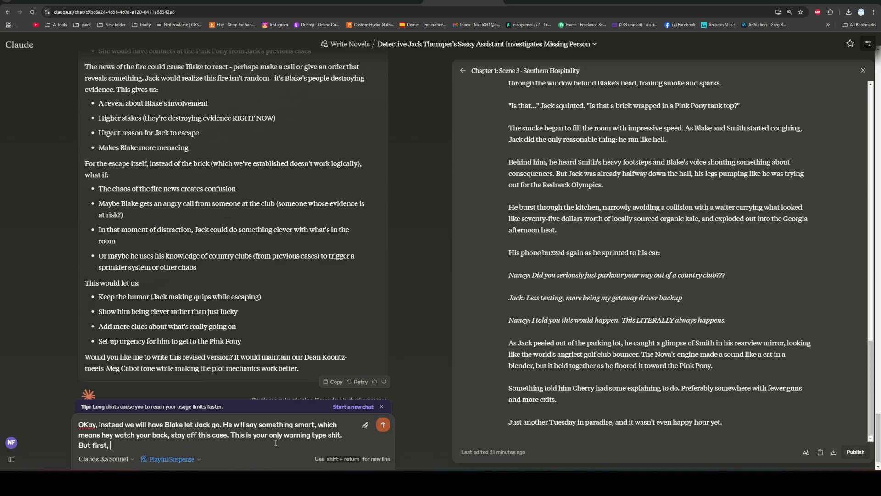
{"action": "type", "text": "run me through some quick bu"}
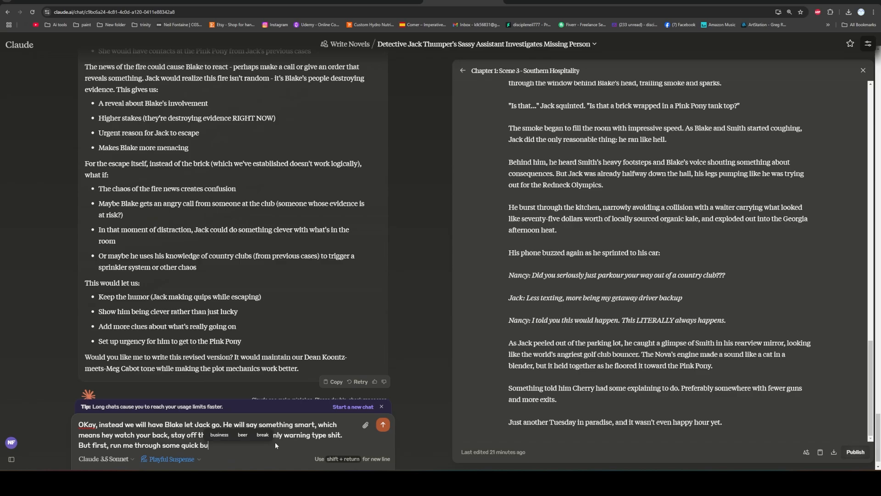
{"action": "type", "text": "llet points"}
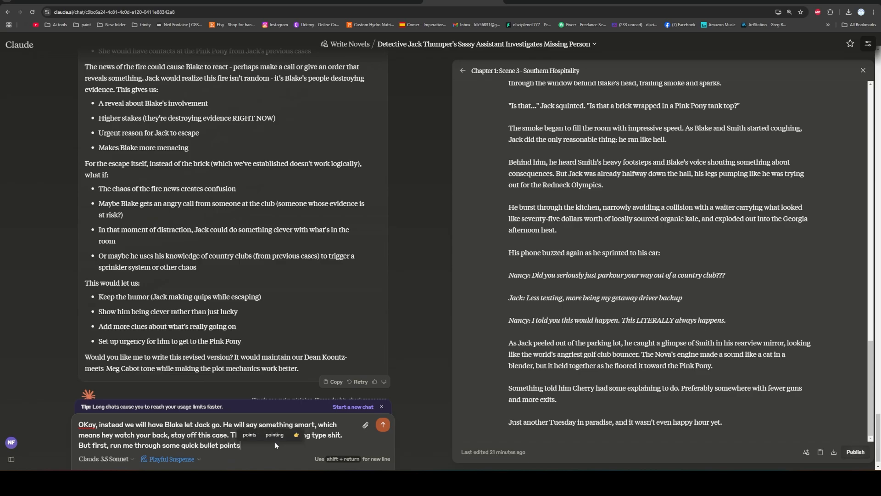
{"action": "type", "text": " of"}
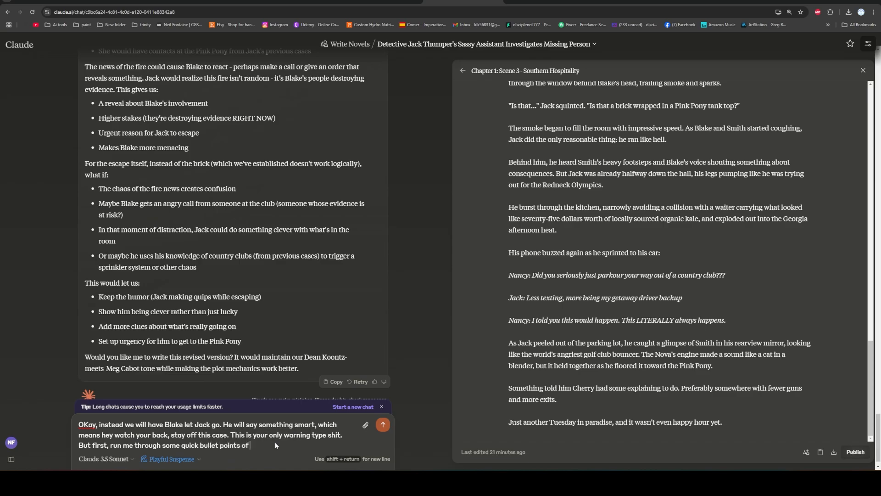
{"action": "type", "text": " what you plan to write"}
Add "But first, run me through some quick bullet points of what you plan to write", send the message and review the reply.
{"action": "key", "text": "Return"}
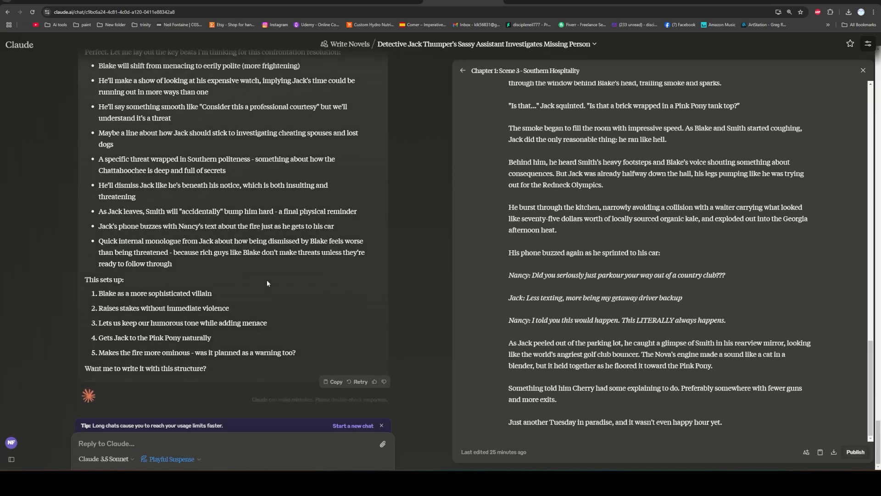
{"action": "scroll", "coordinate": [267, 283], "scroll_direction": "up", "scroll_amount": 2}
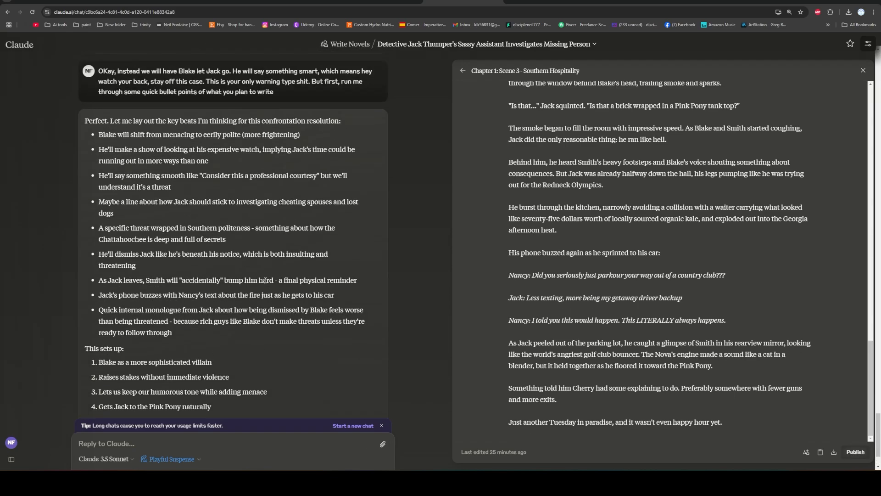
{"action": "scroll", "coordinate": [151, 379], "scroll_direction": "down", "scroll_amount": 2}
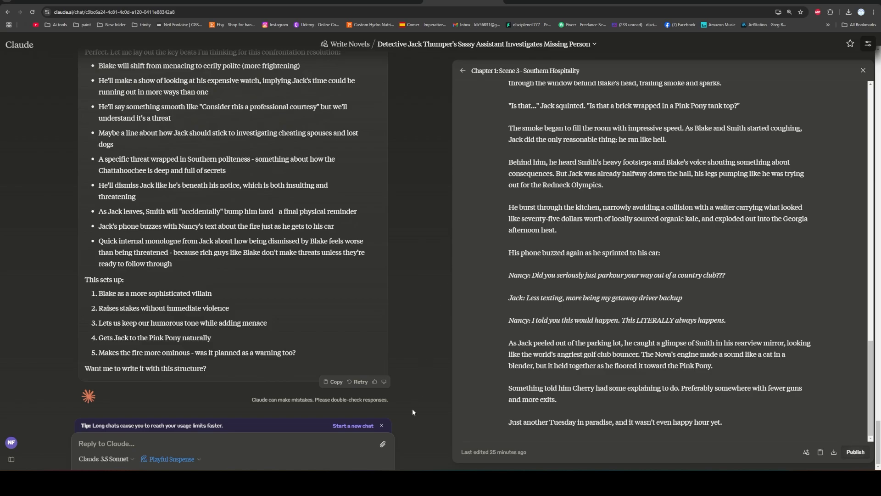
Switch to the Word manuscript and look through its opening scene about Clay on the high school campus.
{"action": "left_click_drag", "start_coordinate": [403, 75], "coordinate": [387, 385]}
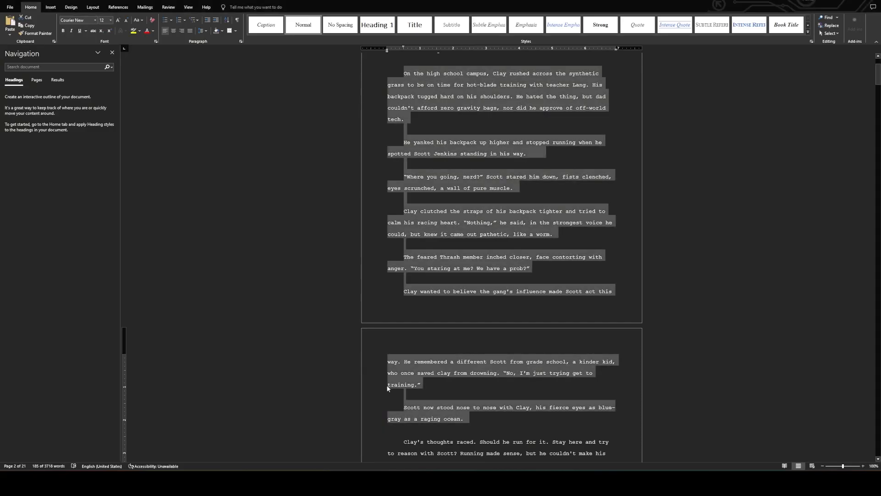
{"action": "scroll", "coordinate": [407, 299], "scroll_direction": "up", "scroll_amount": 3}
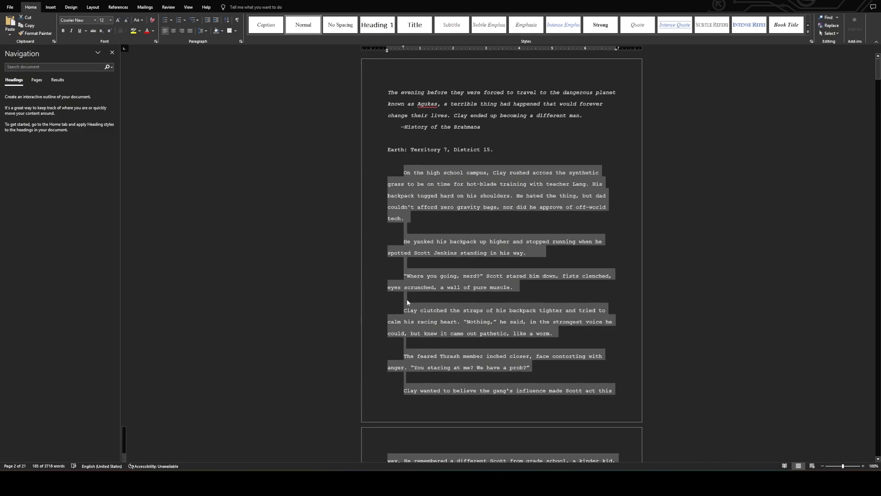
{"action": "left_click", "coordinate": [379, 246]}
{"action": "scroll", "coordinate": [461, 249], "scroll_direction": "down", "scroll_amount": 3}
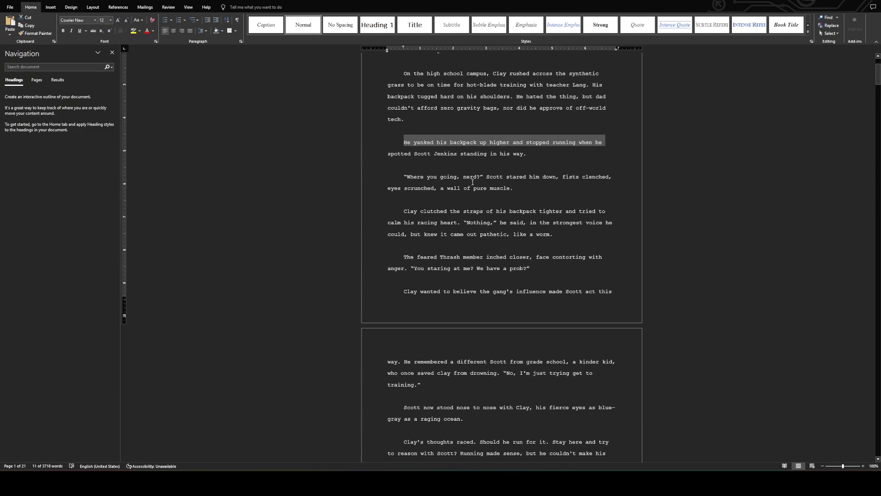
{"action": "left_click", "coordinate": [407, 199]}
{"action": "scroll", "coordinate": [406, 201], "scroll_direction": "up", "scroll_amount": 3}
{"action": "scroll", "coordinate": [378, 235], "scroll_direction": "down", "scroll_amount": 5}
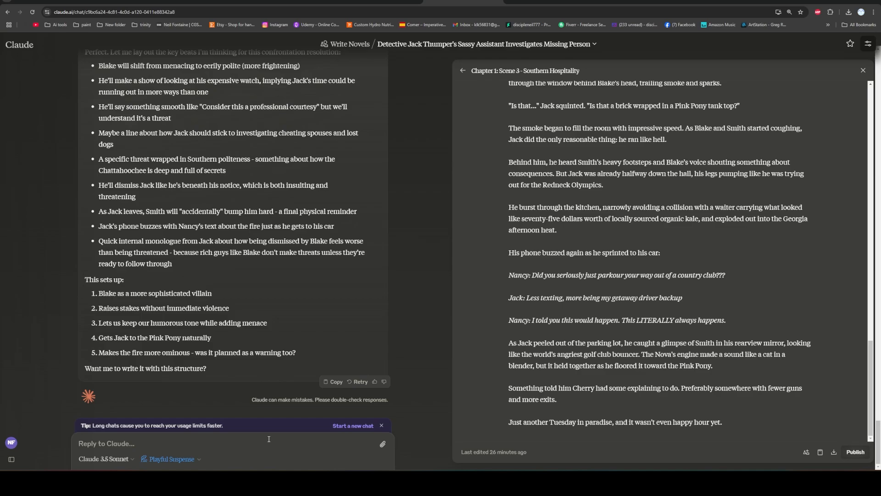
Return to the Claude chat and look through the available writing styles, keeping Playful Suspense selected.
{"action": "left_click", "coordinate": [195, 464]}
{"action": "scroll", "coordinate": [122, 377], "scroll_direction": "down", "scroll_amount": 2}
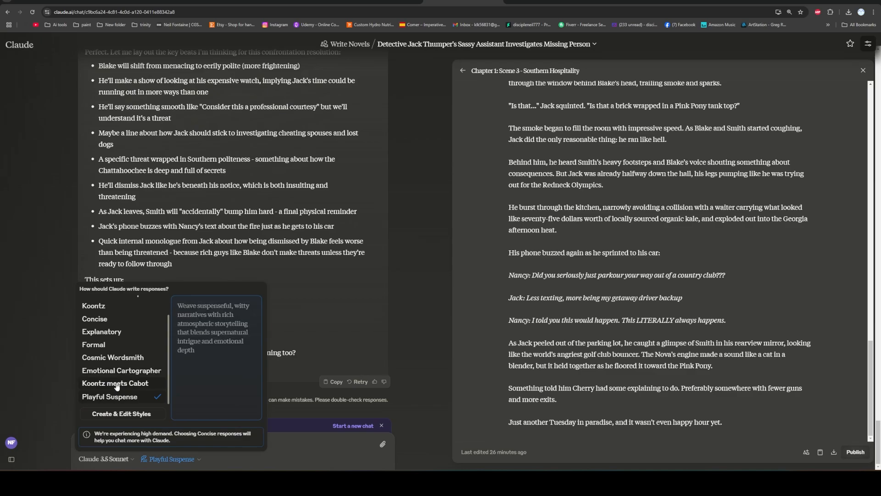
{"action": "left_click", "coordinate": [298, 444]}
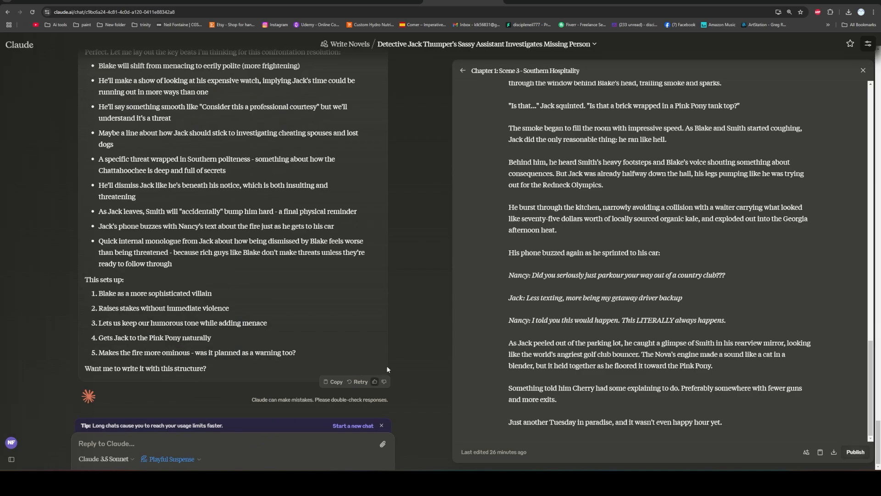
Switch to ChatGPT, bring up the catalogue for exploring custom GPTs and open an additional browser tab.
{"action": "key", "text": "ctrl+Tab"}
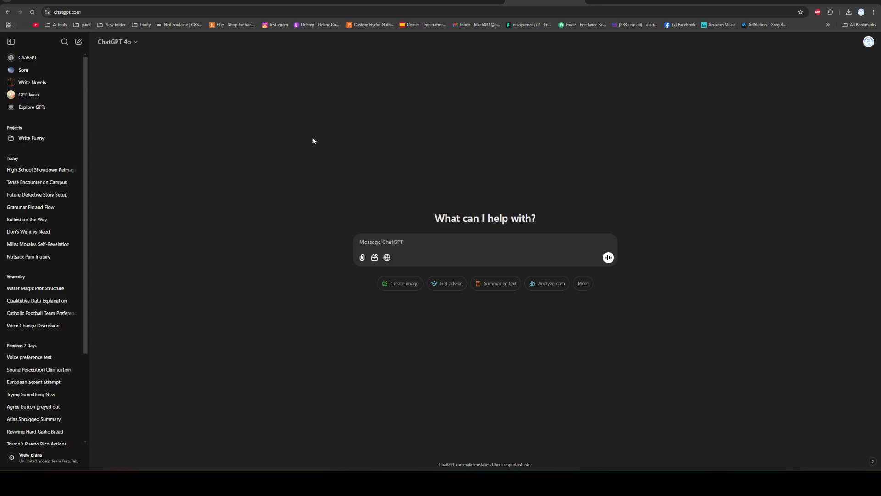
{"action": "left_click", "coordinate": [36, 112]}
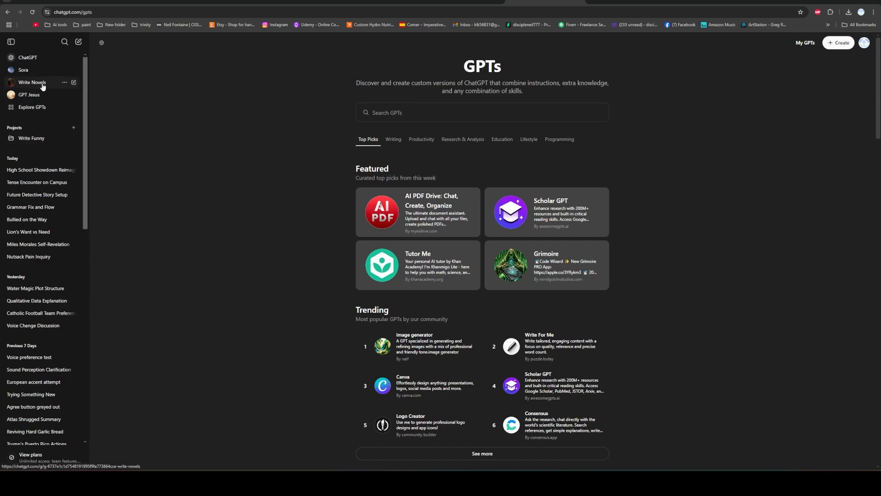
{"action": "key", "text": "ctrl+t"}
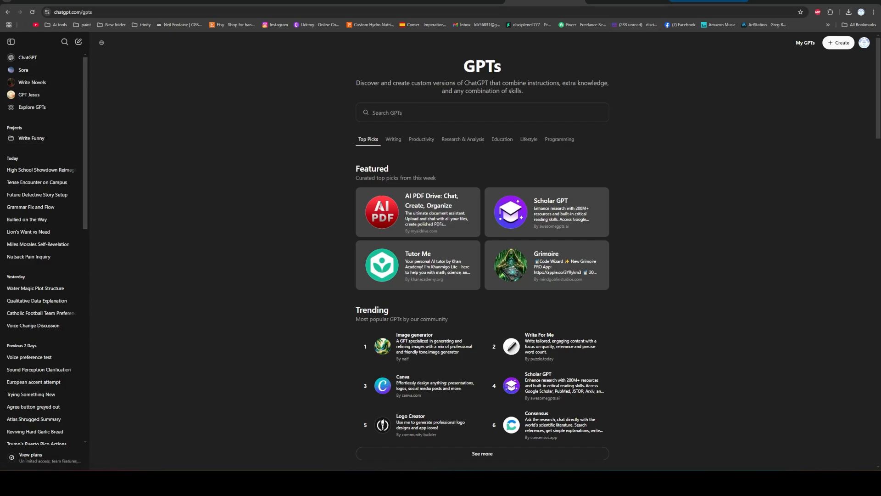